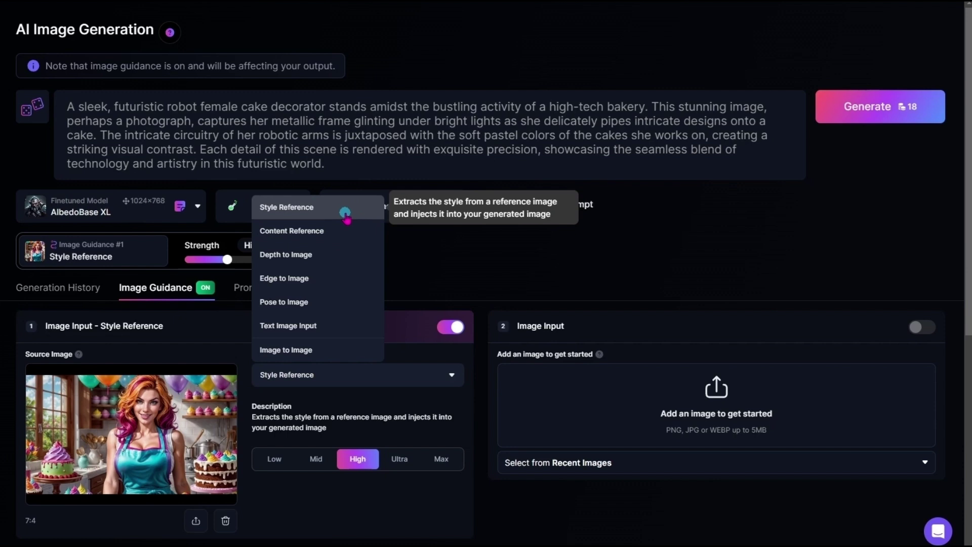
- Set the first image input to Content Reference at Mid strength, generate the image and view it enlarged
left_click(347, 230)
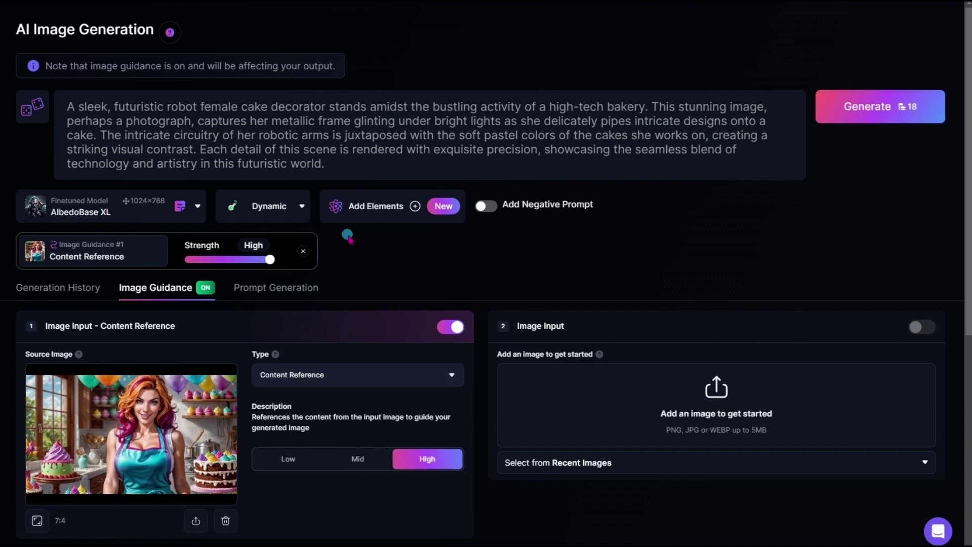
scroll(499, 397, "down", 1)
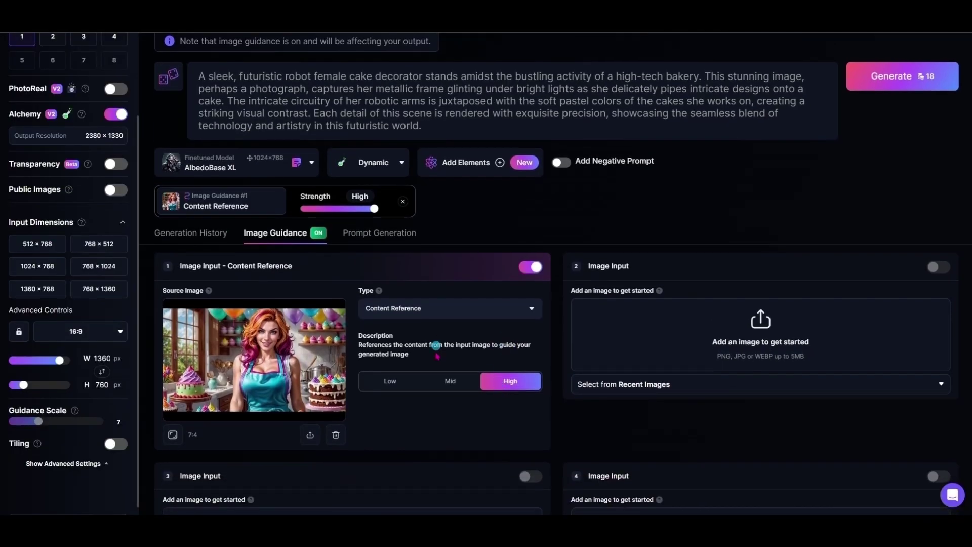
left_click(450, 385)
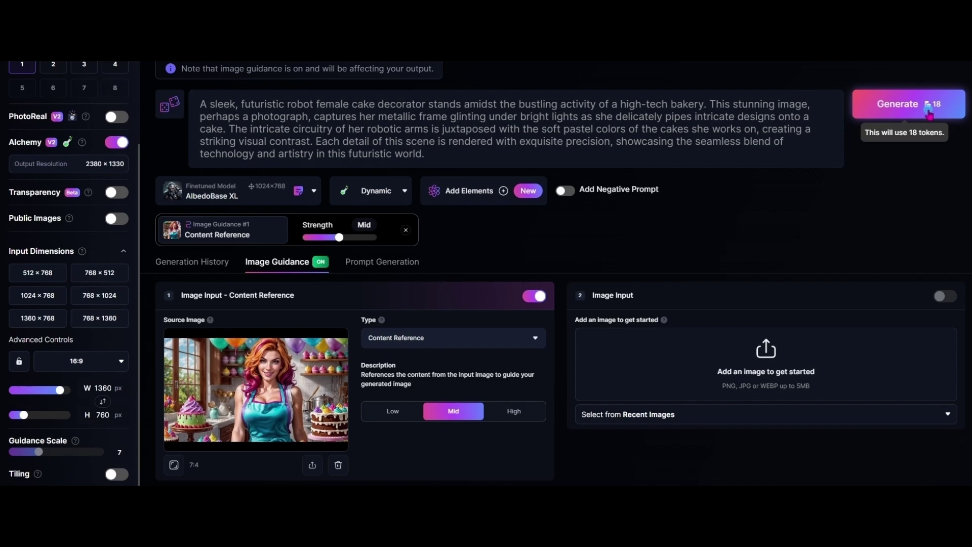
left_click(929, 113)
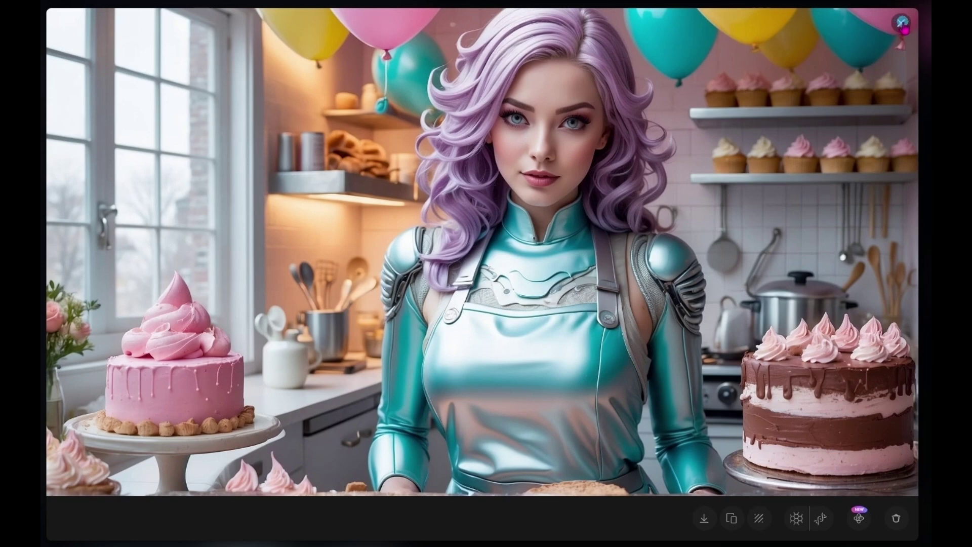
left_click(901, 23)
- Compare the newly generated guided image with the earlier unguided robot decorator image by enlarging each in the generation history
scroll(699, 325, "down", 3)
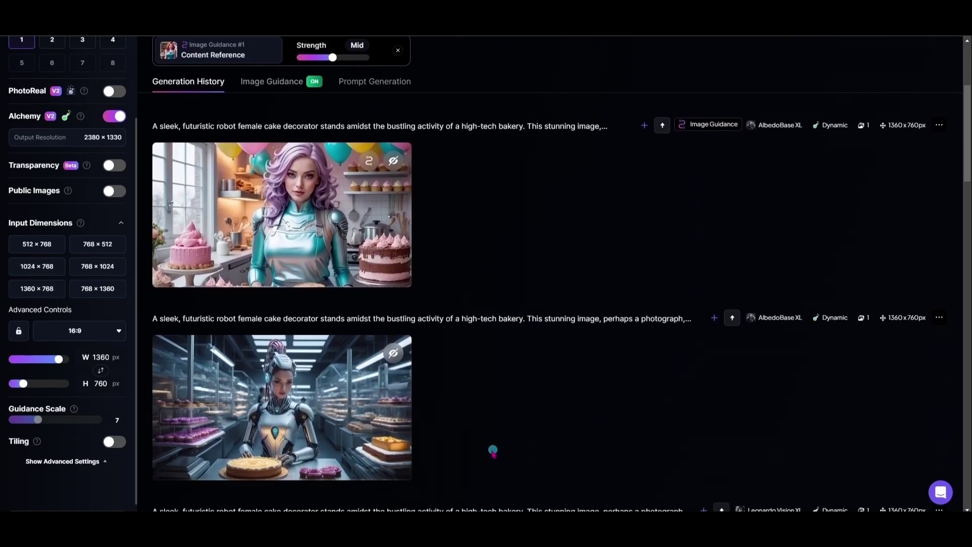
scroll(471, 435, "down", 1)
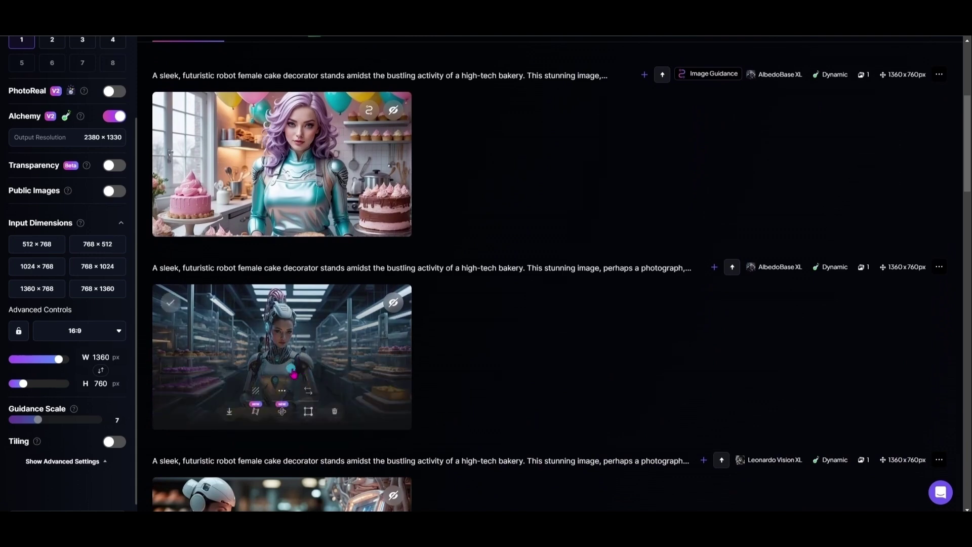
left_click(294, 373)
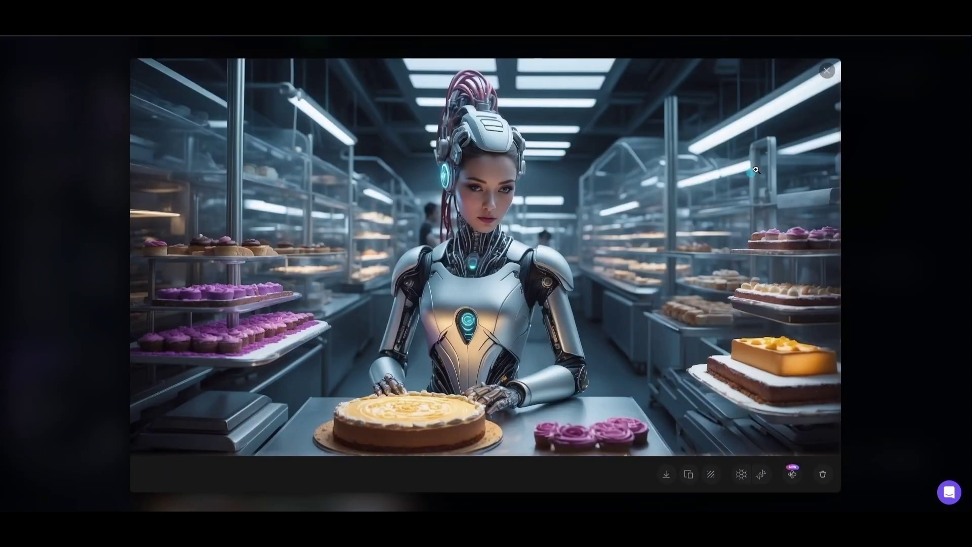
left_click(827, 70)
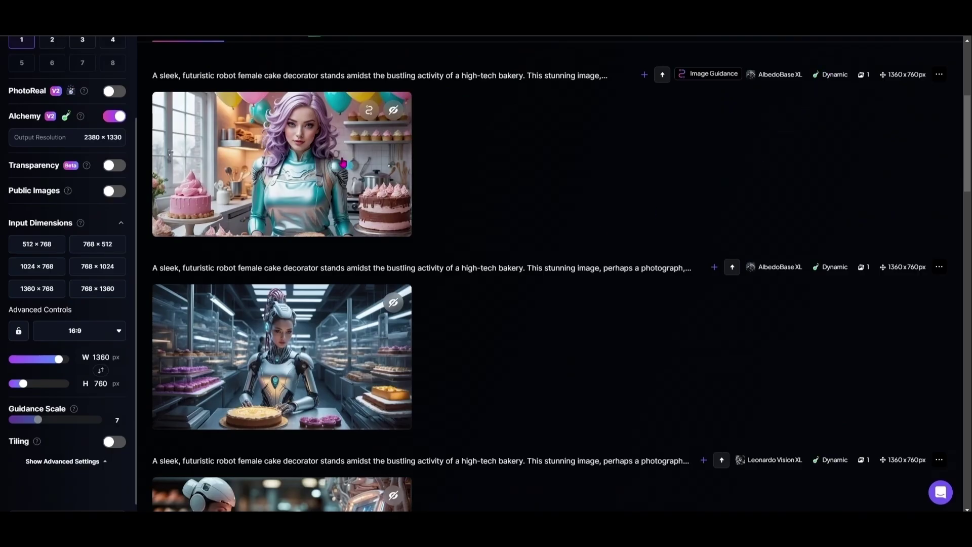
left_click(329, 105)
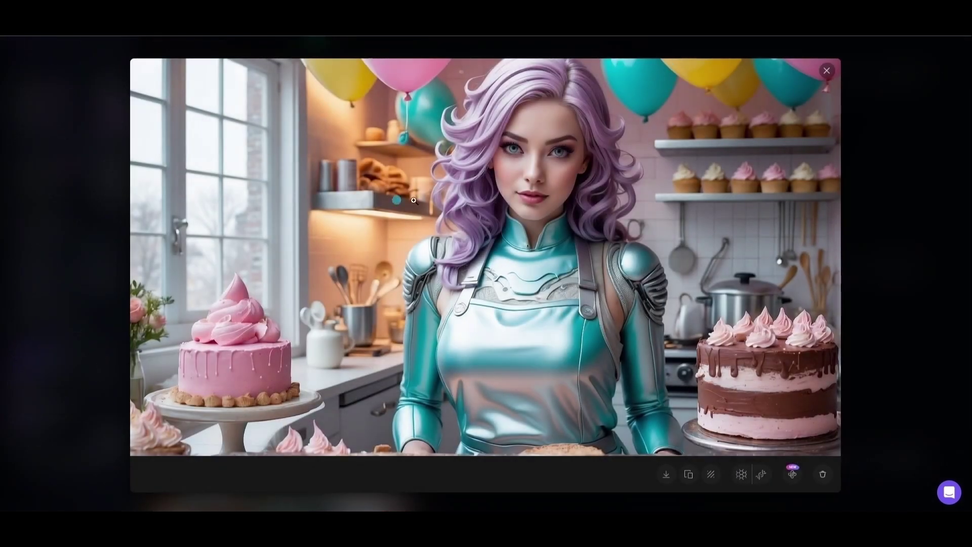
left_click(827, 70)
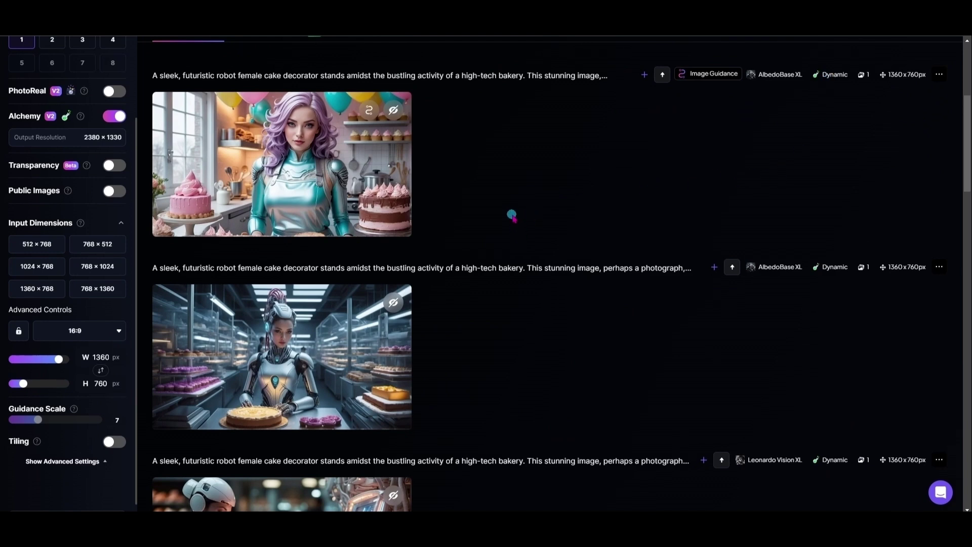
- Add the uploaded chrome robot on a grey background as the second image guidance input
scroll(511, 217, "up", 3)
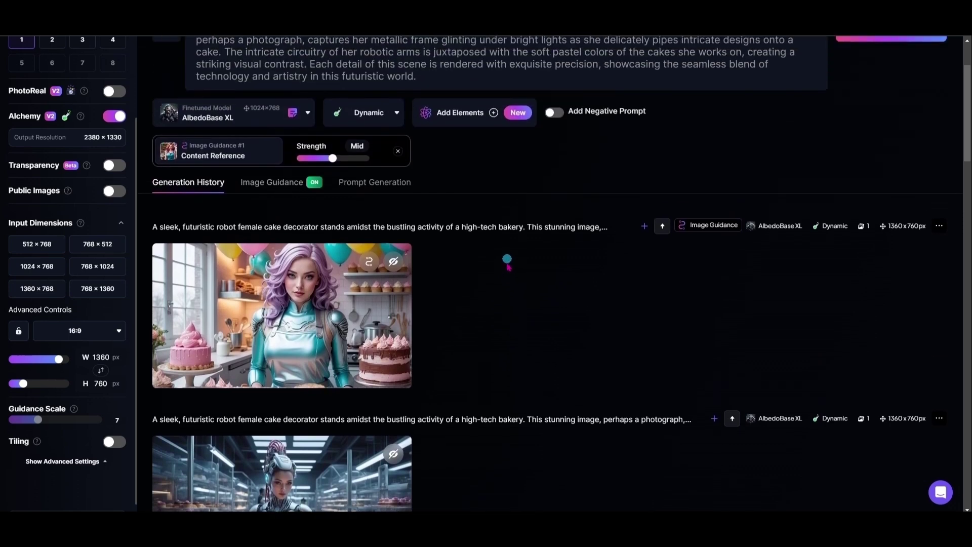
scroll(507, 260, "up", 1)
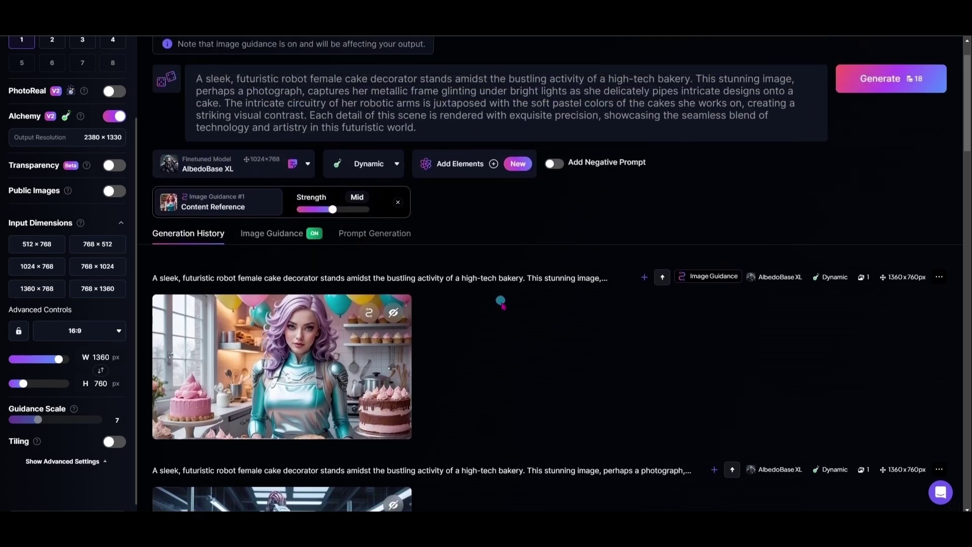
left_click(257, 241)
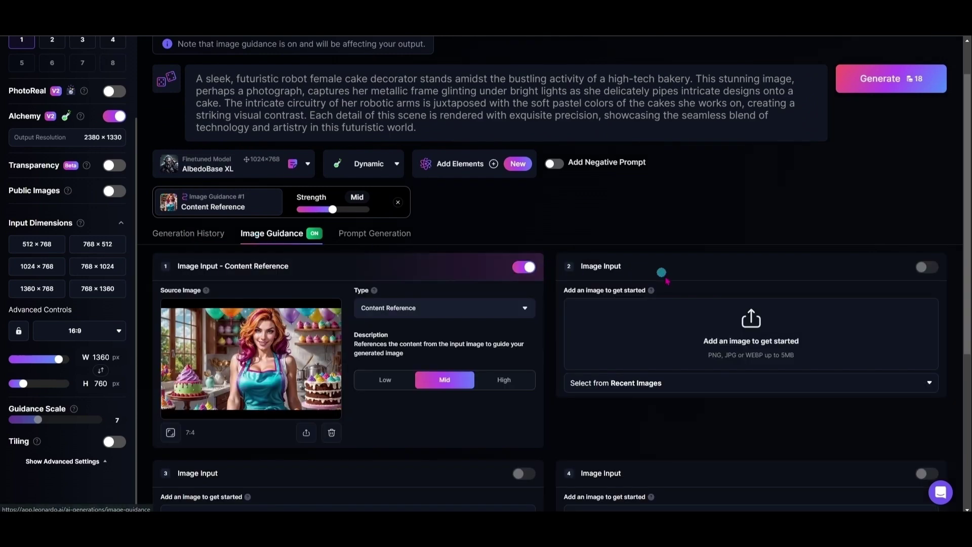
left_click(692, 337)
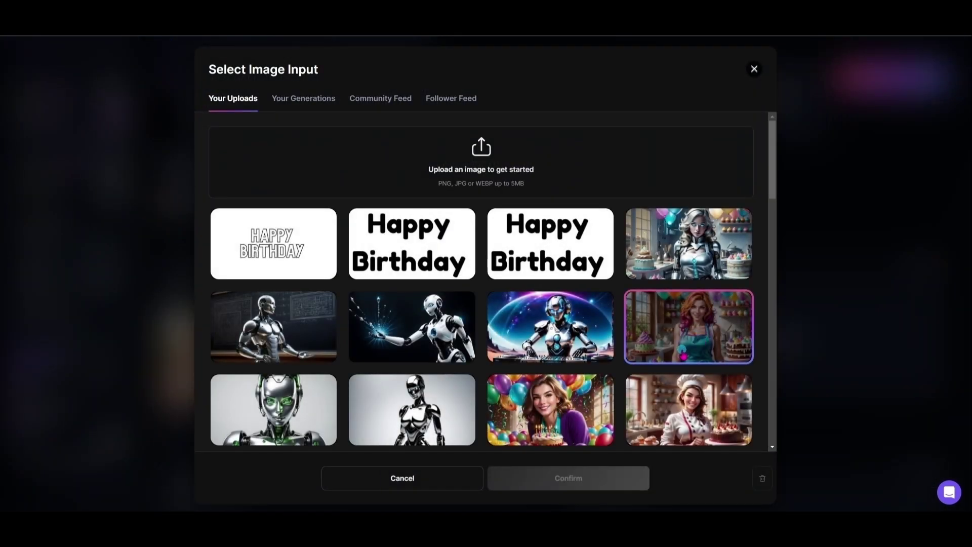
scroll(682, 353, "down", 1)
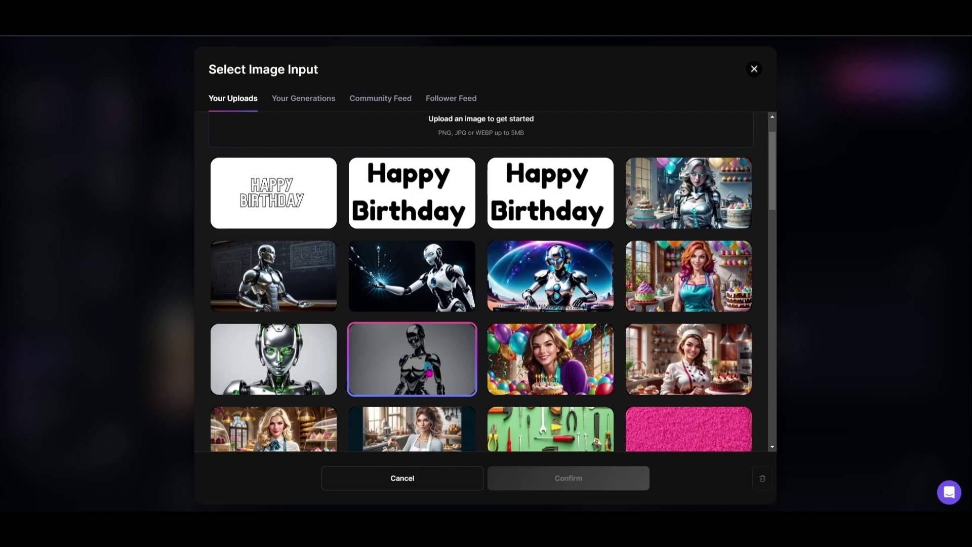
left_click(428, 373)
left_click(556, 478)
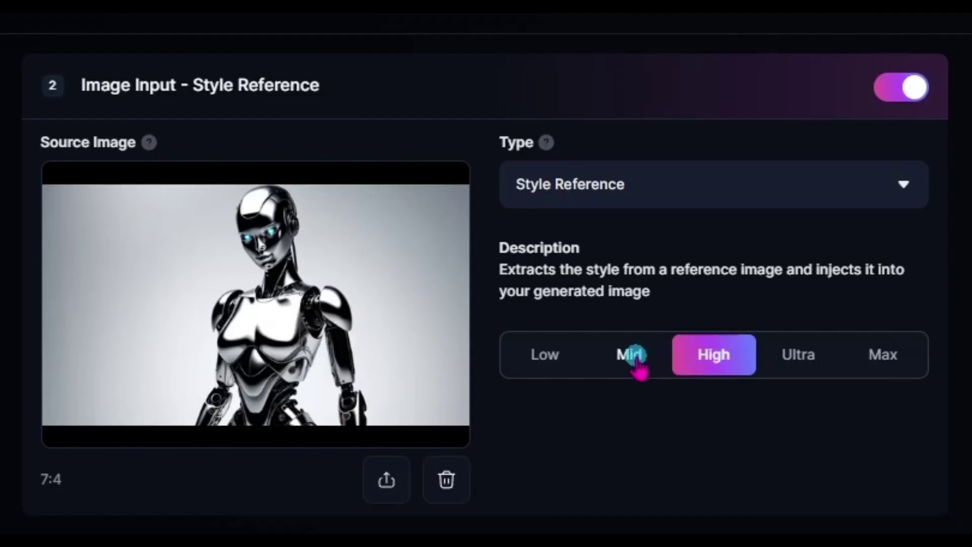
- Set the chrome robot Style Reference to Mid strength, generate the image and view the result enlarged
left_click(640, 356)
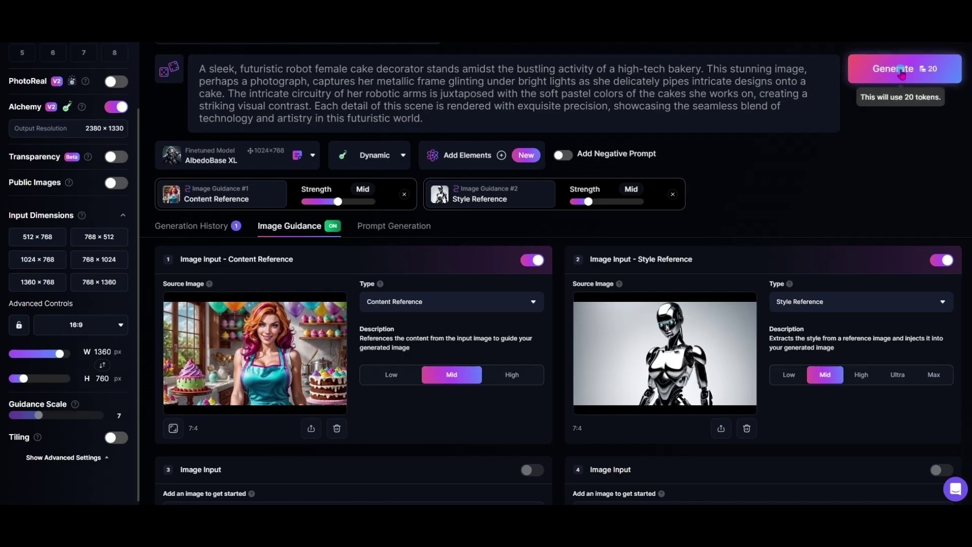
left_click(192, 228)
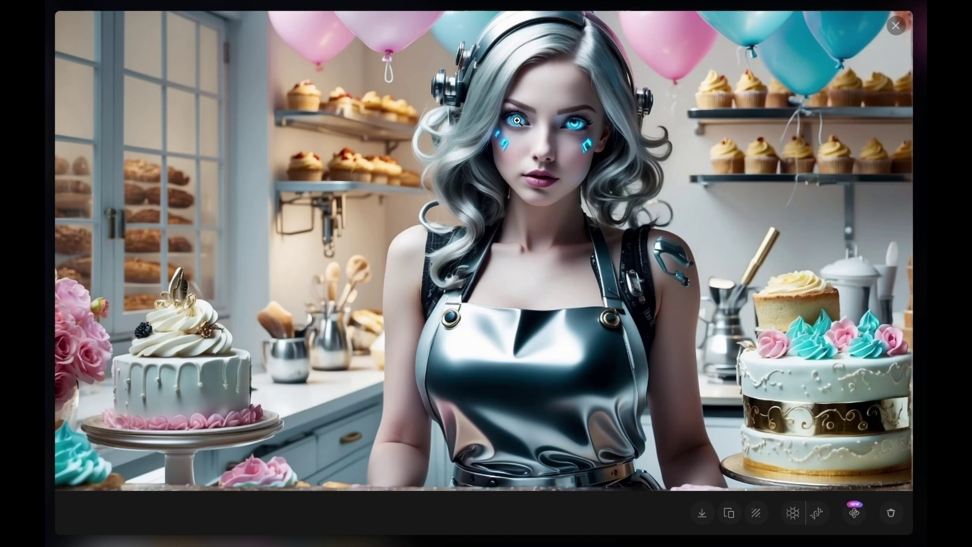
left_click(898, 26)
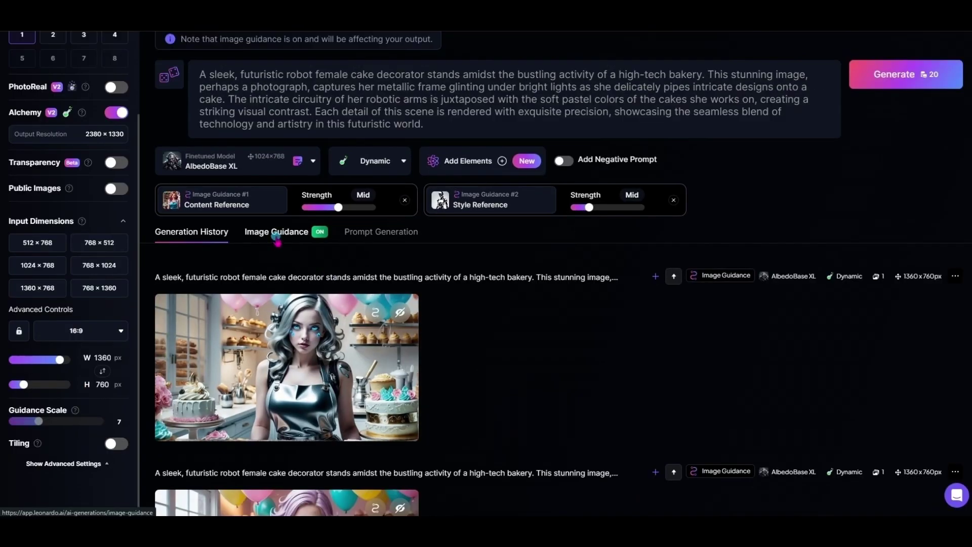
- Add the uploaded robot DJ picture with the blue and purple planet background as the third image guidance input
left_click(276, 237)
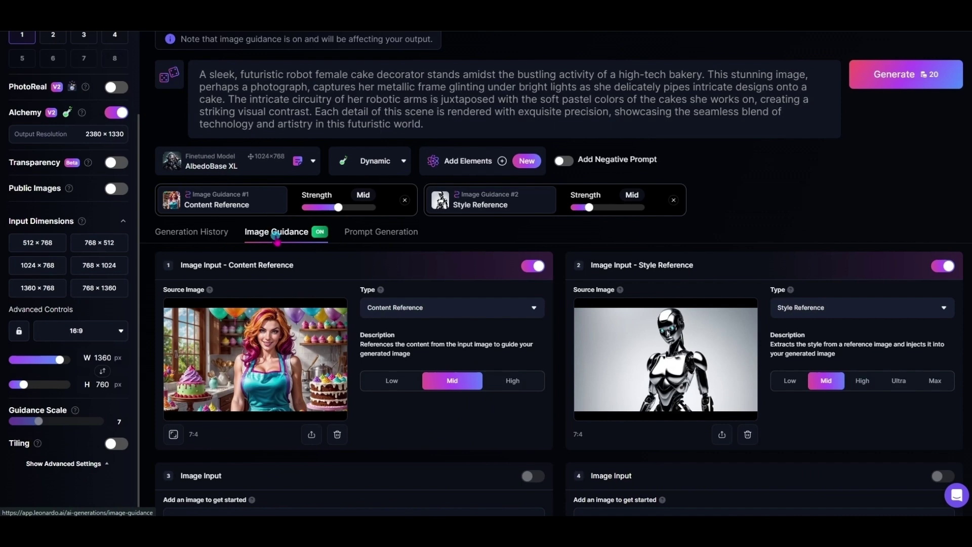
scroll(455, 329, "down", 4)
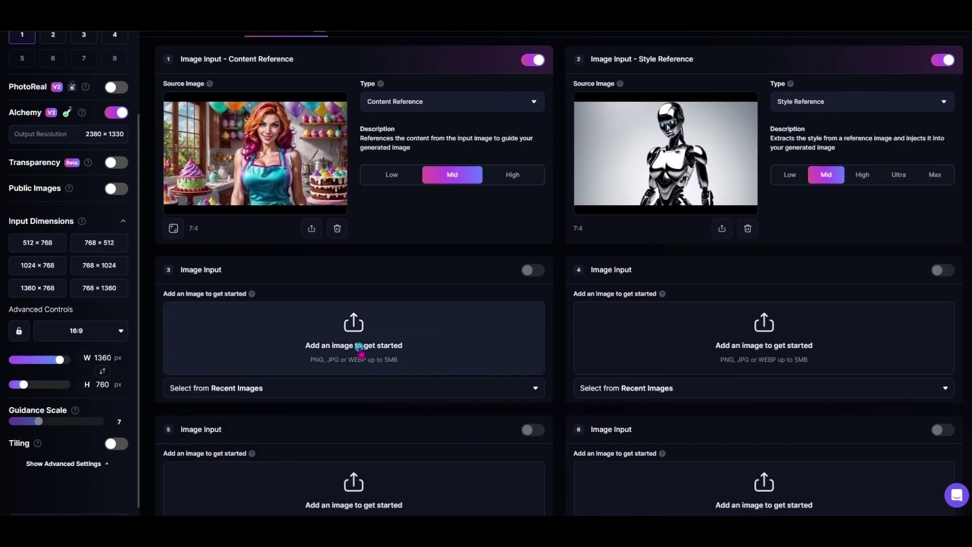
left_click(359, 349)
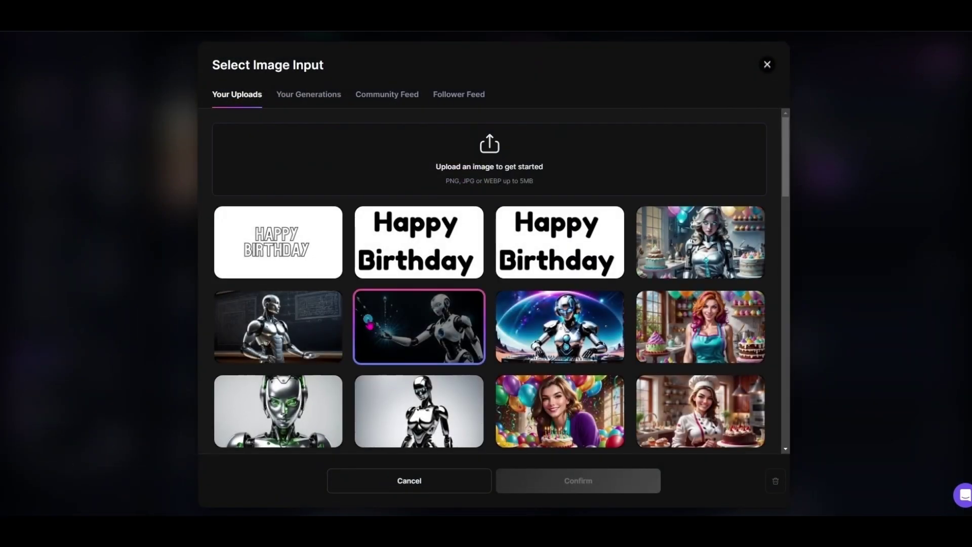
left_click(552, 350)
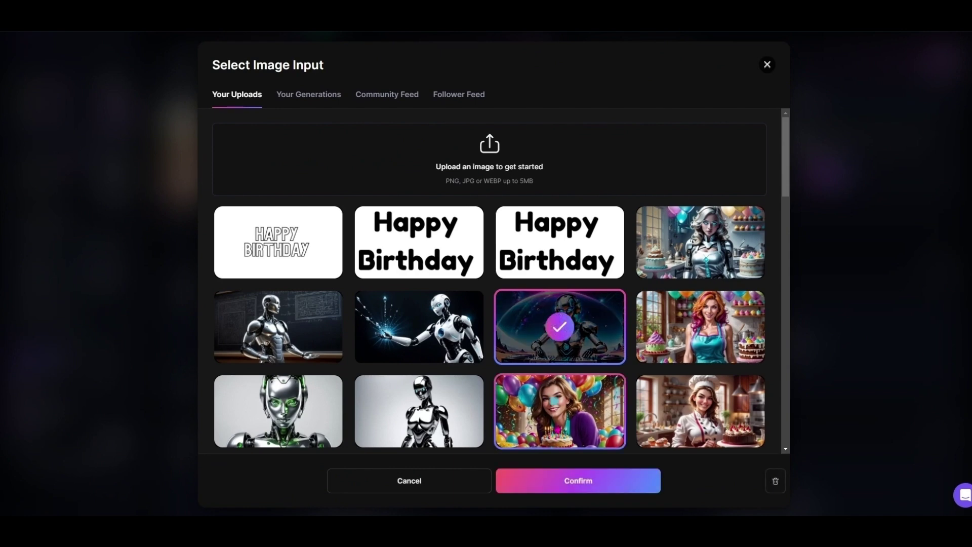
left_click(584, 485)
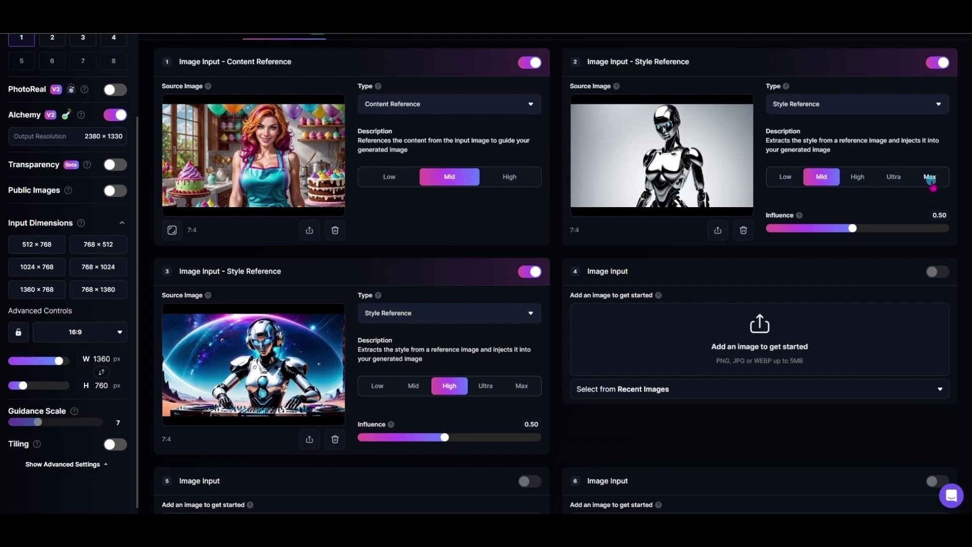
- Try Low strength on the two Style References, and set both to High
left_click(788, 178)
scroll(791, 181, "up", 5)
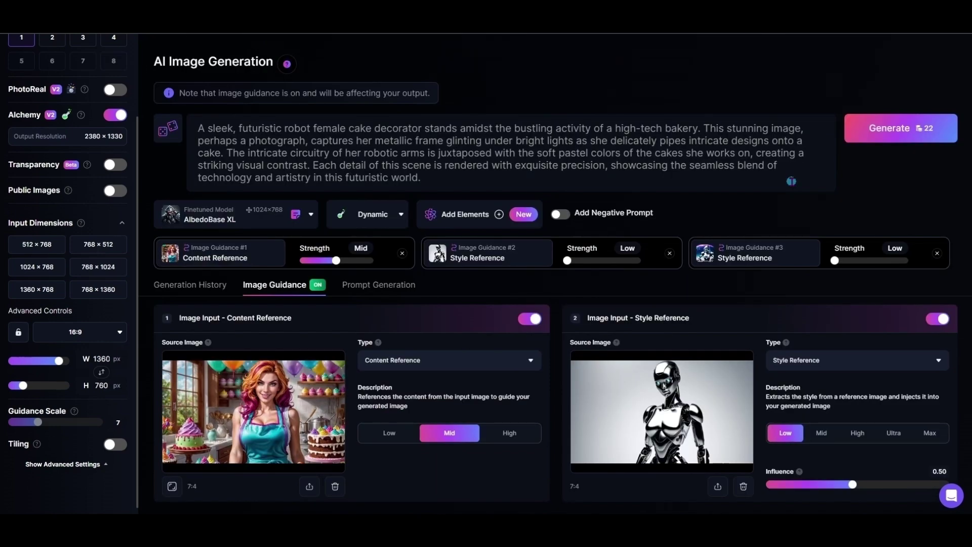
scroll(828, 311, "down", 6)
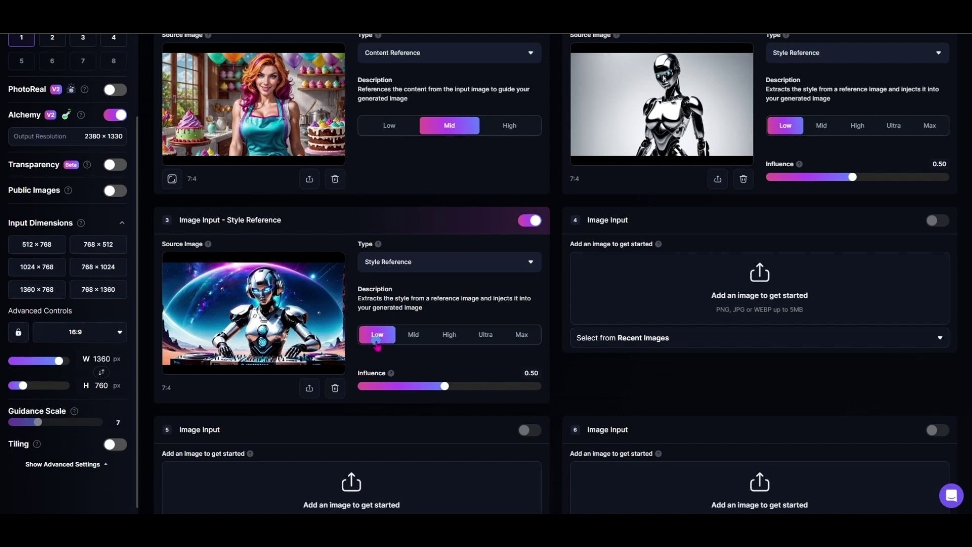
left_click(457, 338)
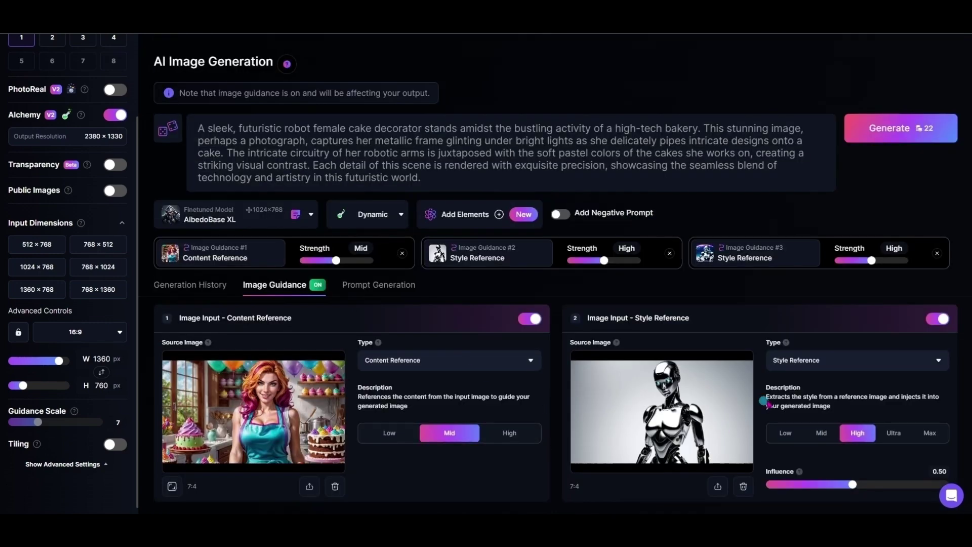
- Set the Influence to 0.20 for the robot DJ Style Reference and 0.40 for the chrome robot Style Reference
scroll(764, 401, "down", 5)
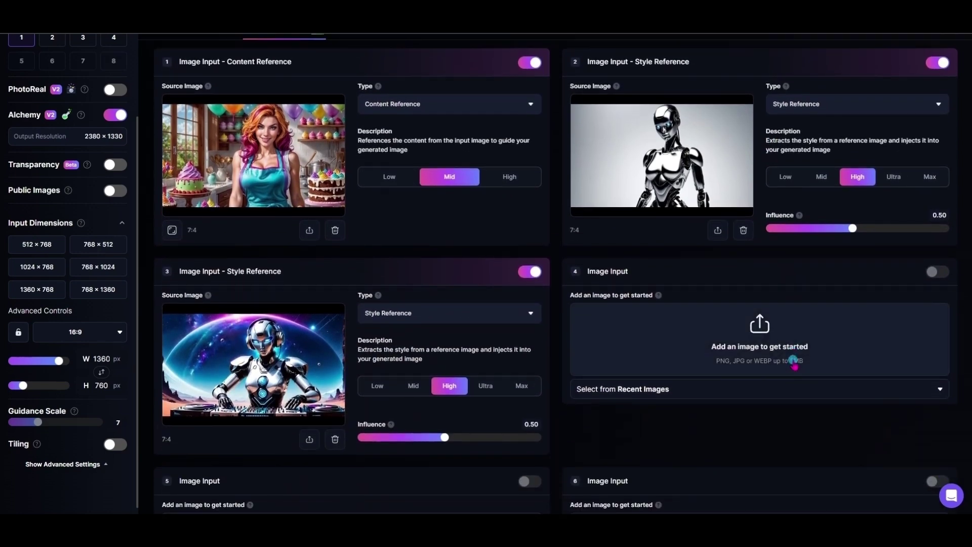
scroll(793, 361, "down", 1)
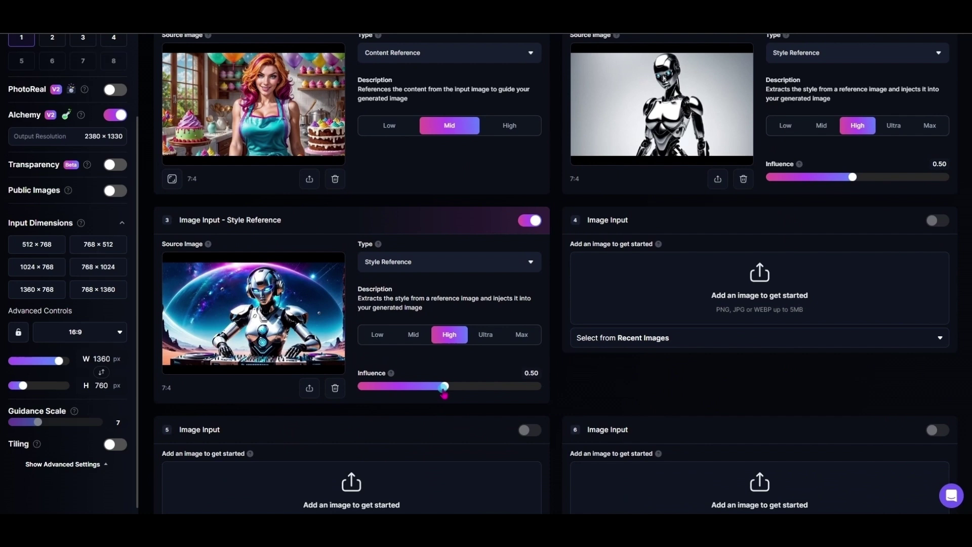
left_click_drag(444, 395, 388, 393)
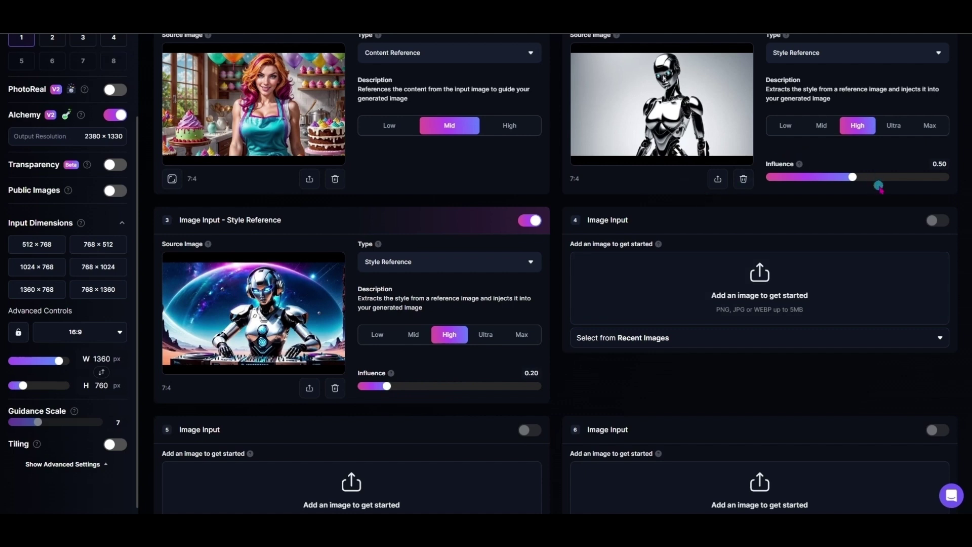
scroll(875, 182, "up", 1)
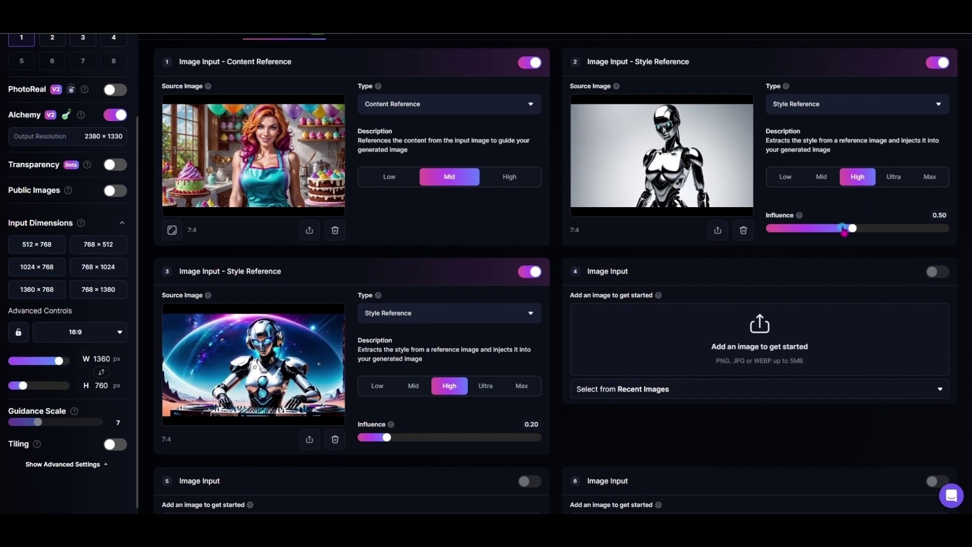
left_click_drag(852, 229, 835, 235)
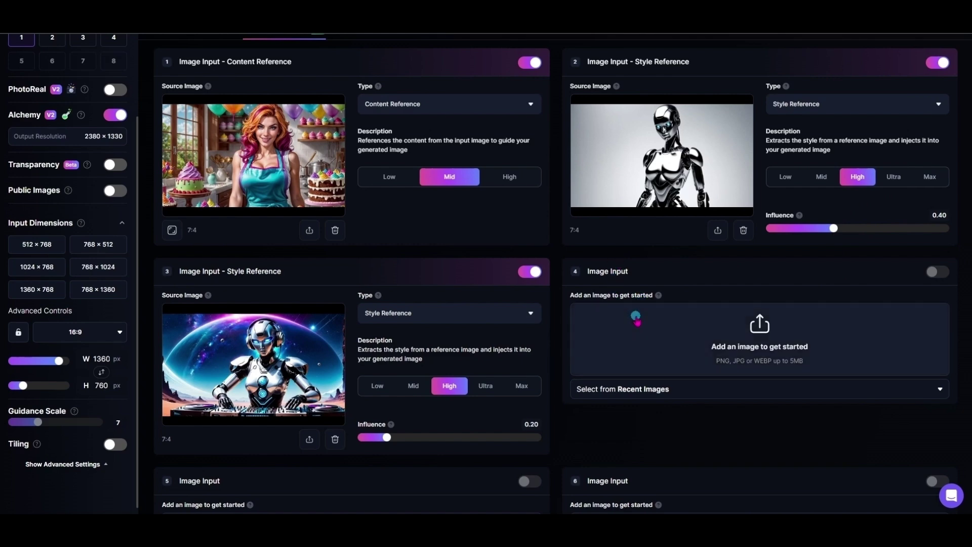
- Generate the image with all three guidance references and view the result enlarged
scroll(640, 299, "up", 4)
scroll(888, 106, "up", 2)
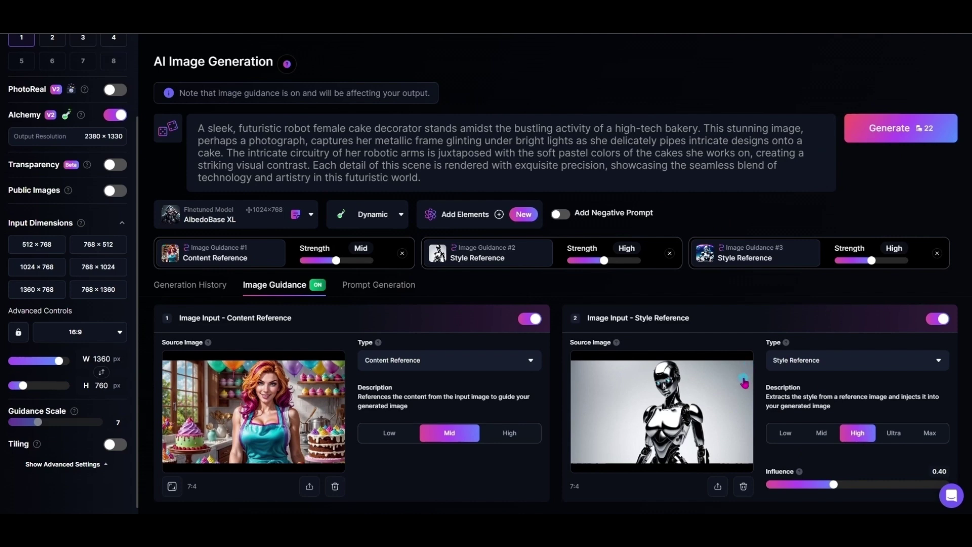
left_click(906, 136)
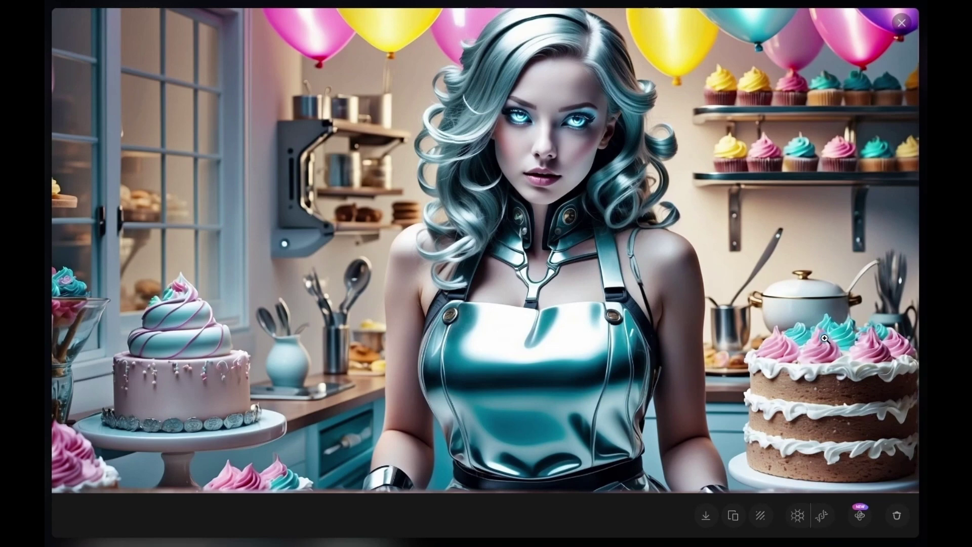
left_click(918, 21)
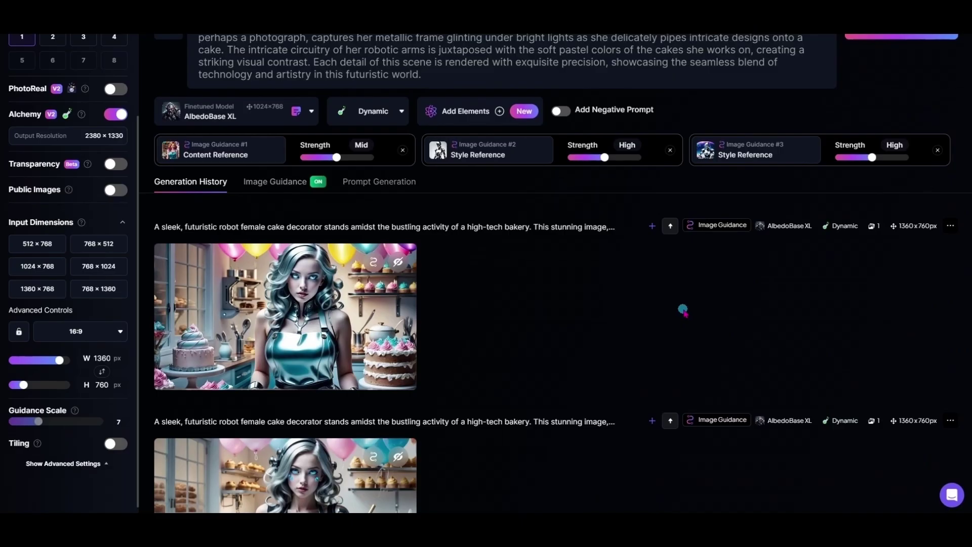
- Add the uploaded picture of the white robot reaching toward glowing blue particles as the fourth image guidance input
scroll(683, 323, "up", 1)
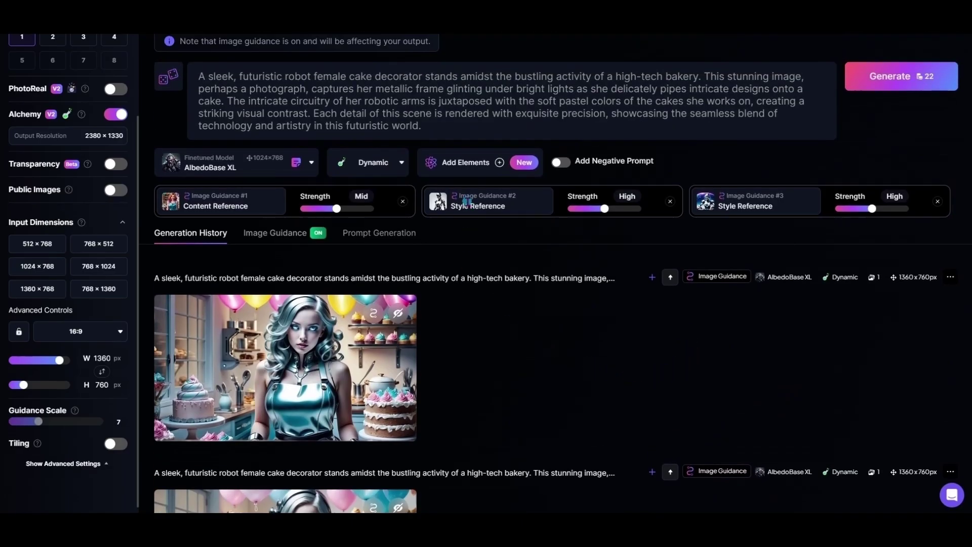
left_click(288, 232)
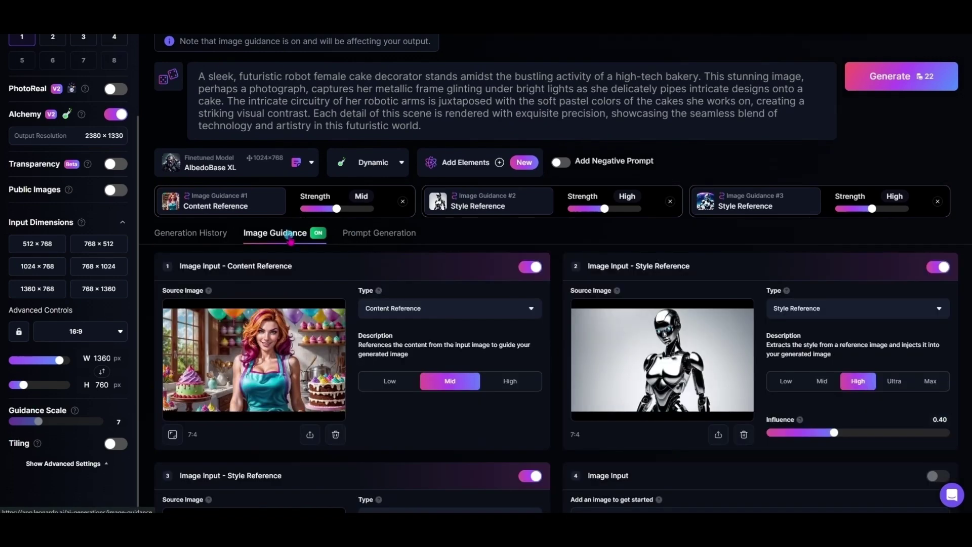
scroll(577, 368, "down", 5)
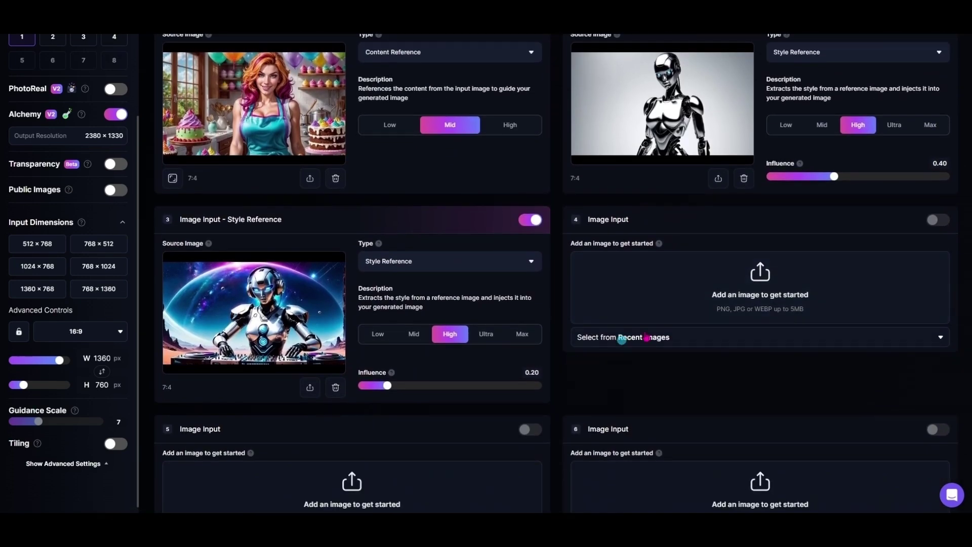
left_click(762, 298)
left_click(458, 359)
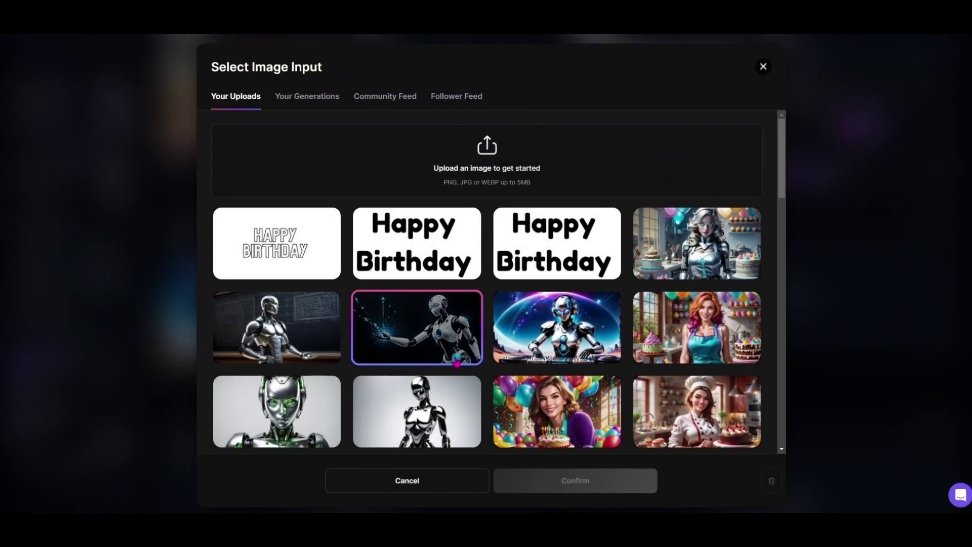
left_click(457, 363)
left_click(599, 481)
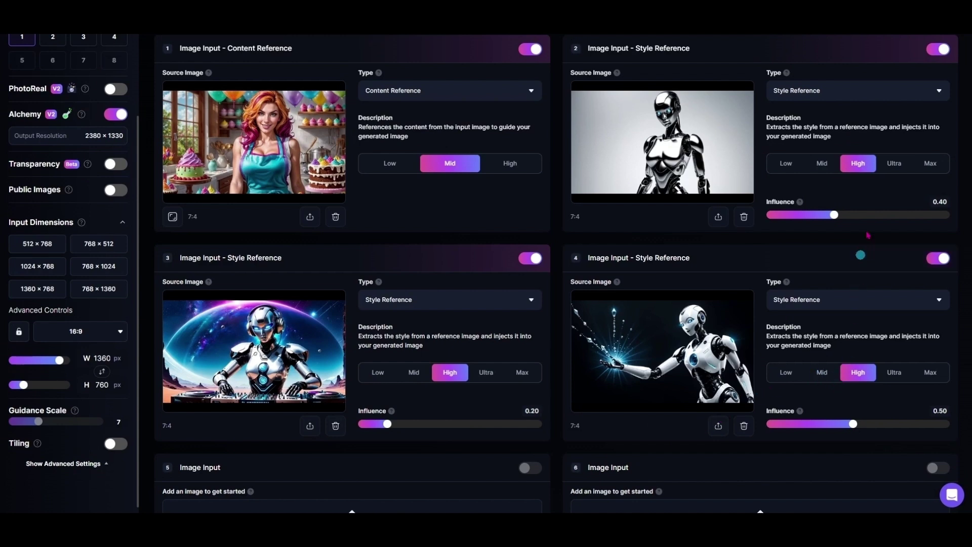
- Set the fourth Style Reference's Influence to 0.20, generate the image with all four guidance references and view the result
left_click(852, 166)
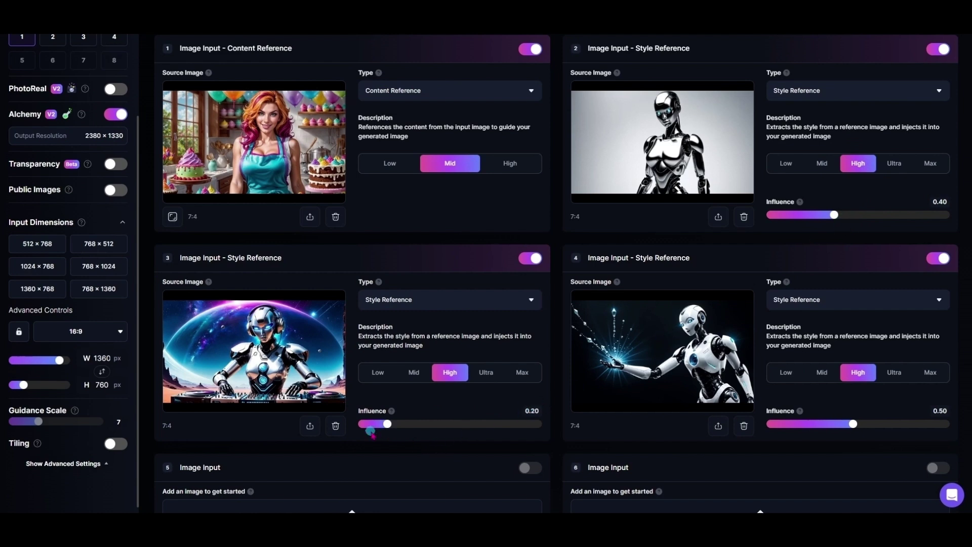
left_click_drag(852, 424, 797, 430)
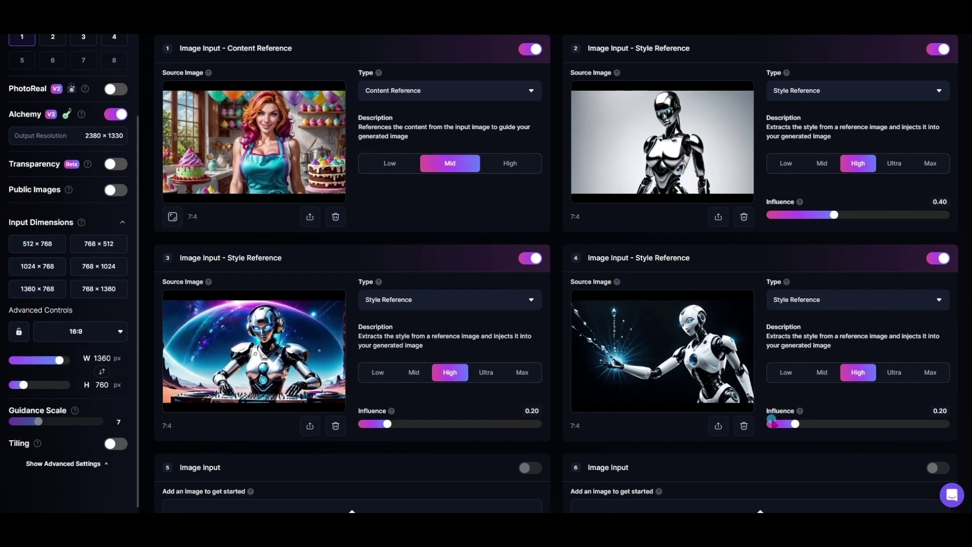
scroll(810, 309, "up", 6)
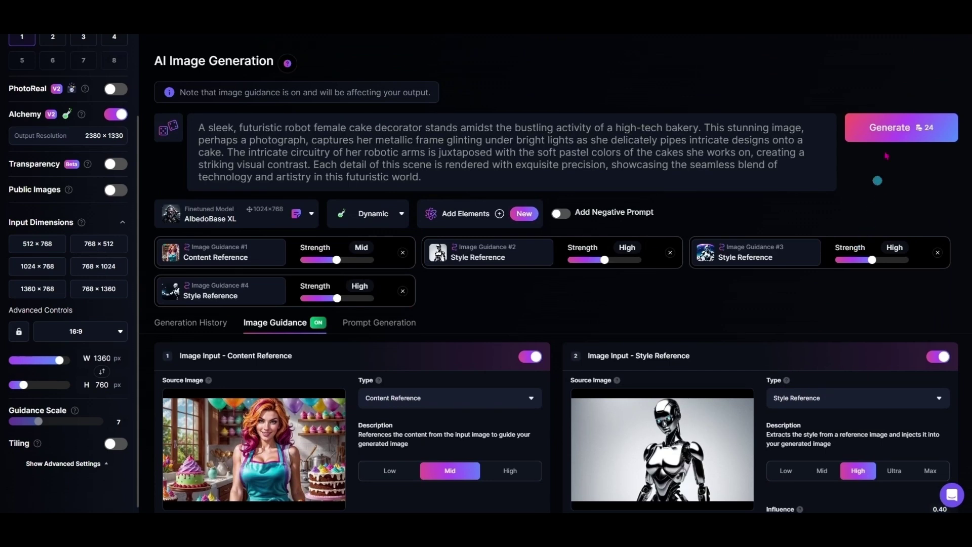
left_click(927, 134)
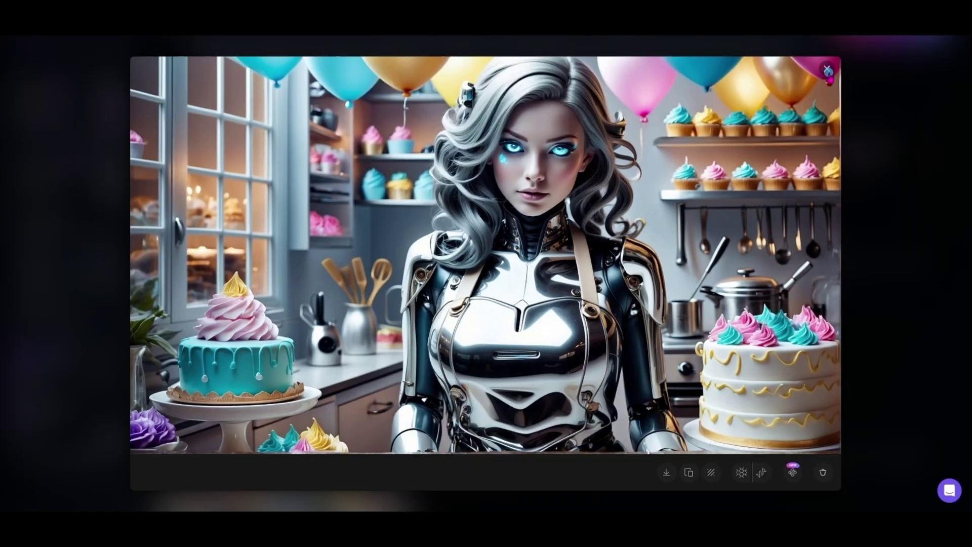
left_click(827, 69)
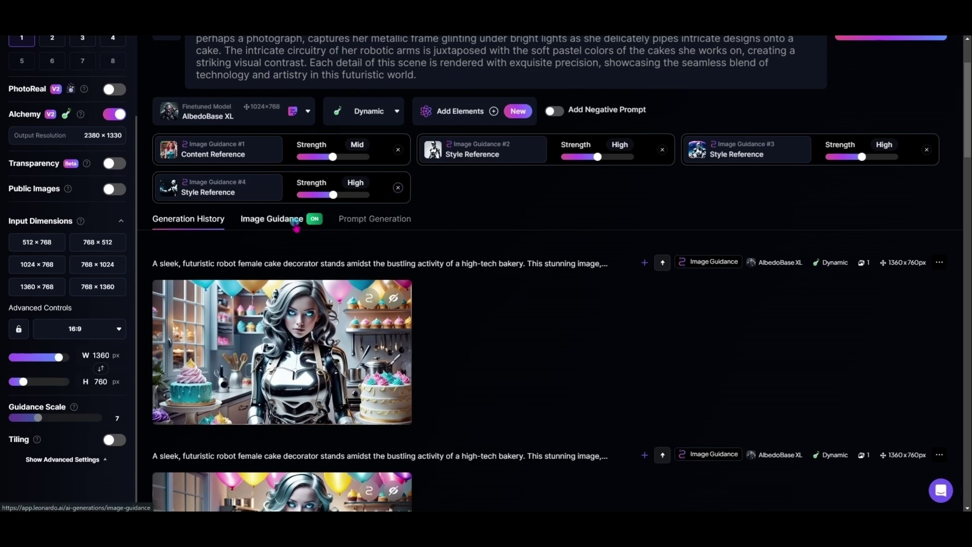
- Add the uploaded picture of the silver robot in front of the chalkboard as the fifth image guidance input
left_click(299, 218)
scroll(607, 365, "down", 5)
scroll(646, 355, "down", 1)
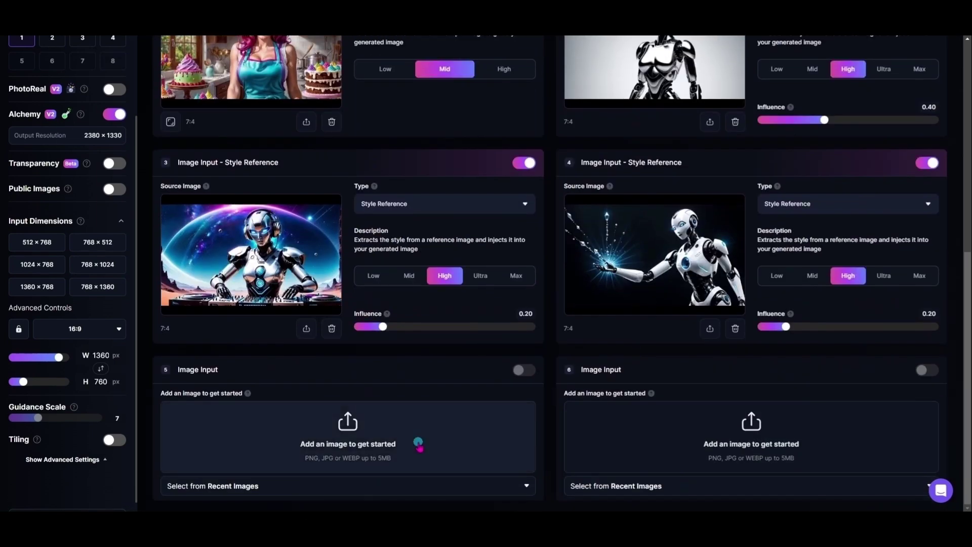
left_click(344, 438)
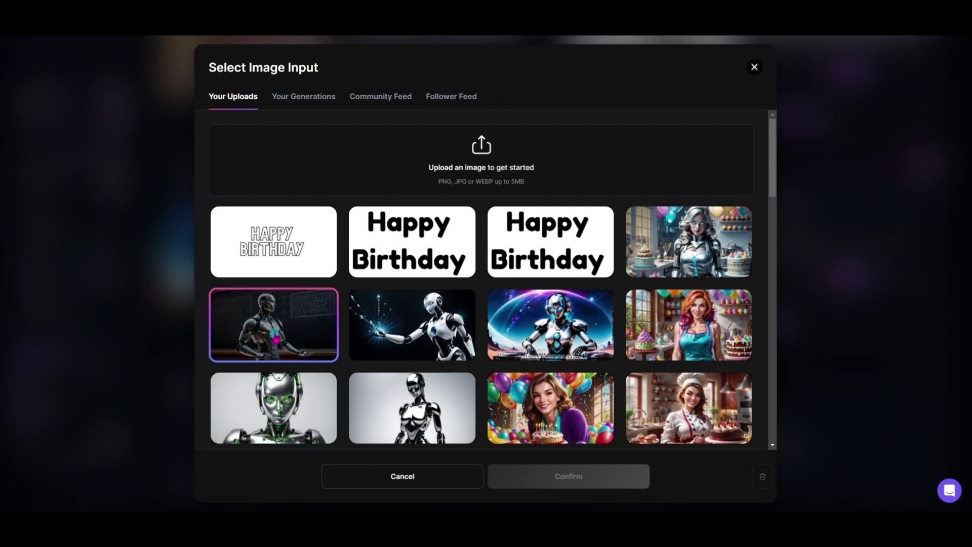
left_click(282, 357)
left_click(526, 475)
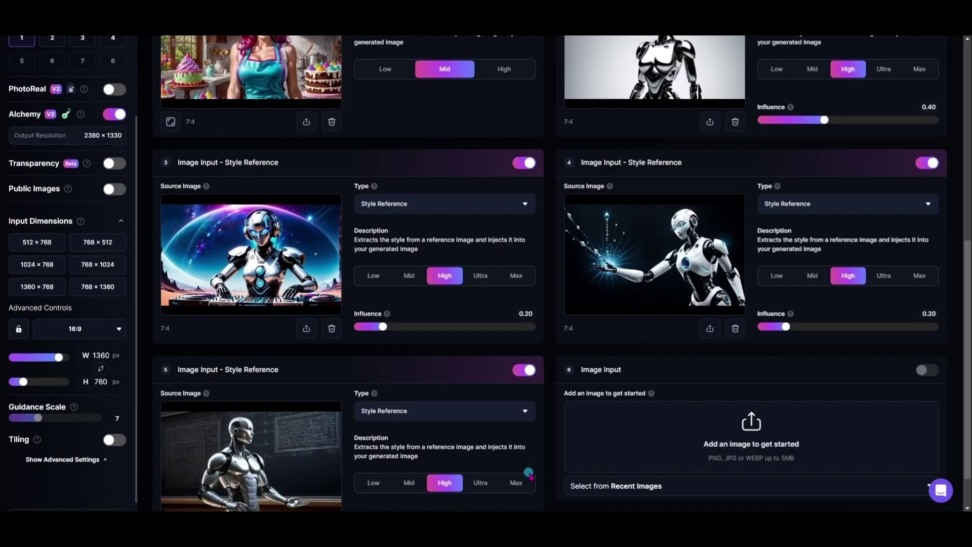
- Review the existing Style Reference settings and set the chalkboard robot Style Reference's Influence to 0.20
scroll(403, 394, "down", 1)
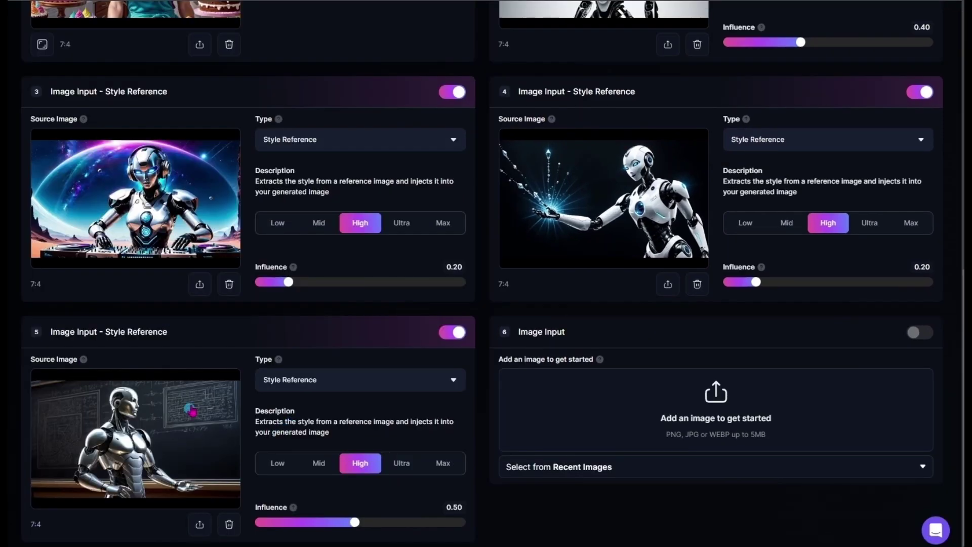
scroll(659, 240, "up", 2)
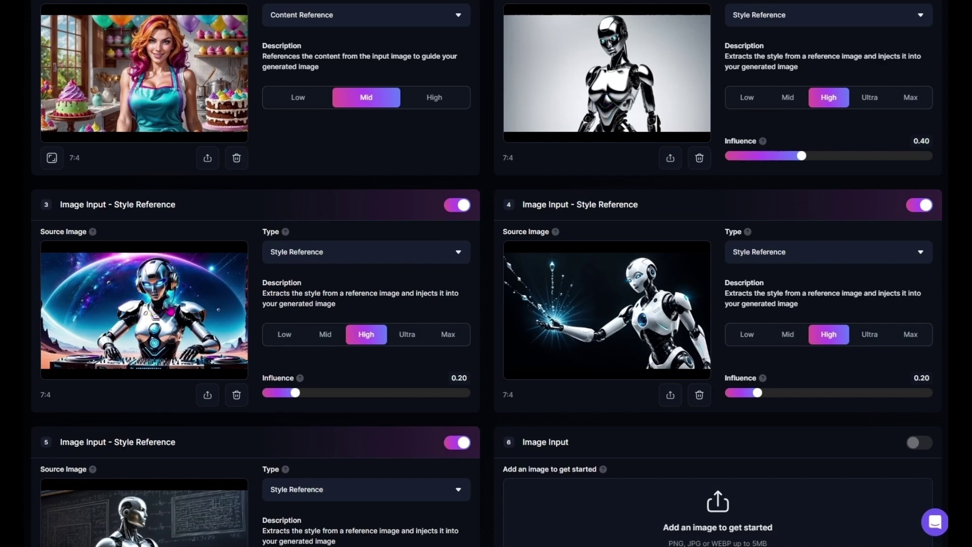
scroll(154, 313, "down", 2)
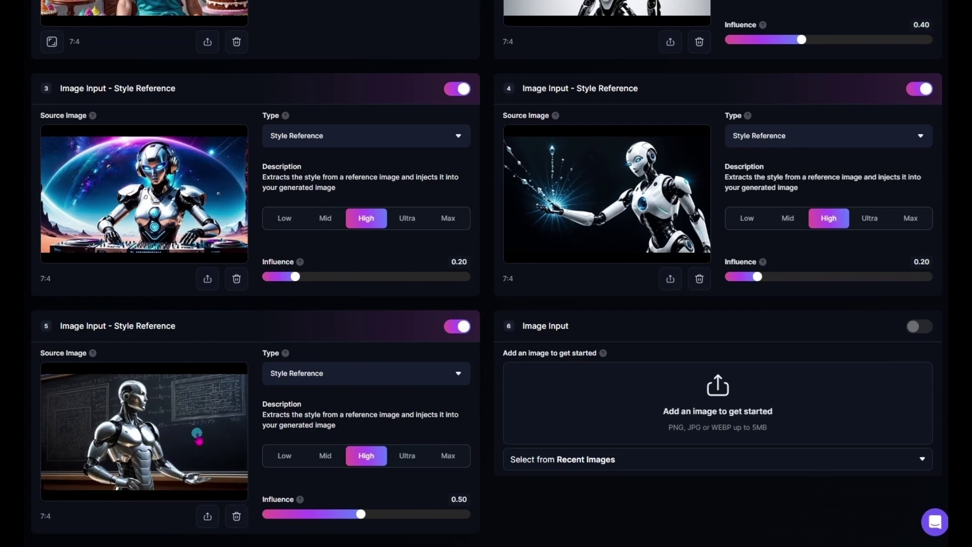
left_click_drag(360, 515, 296, 524)
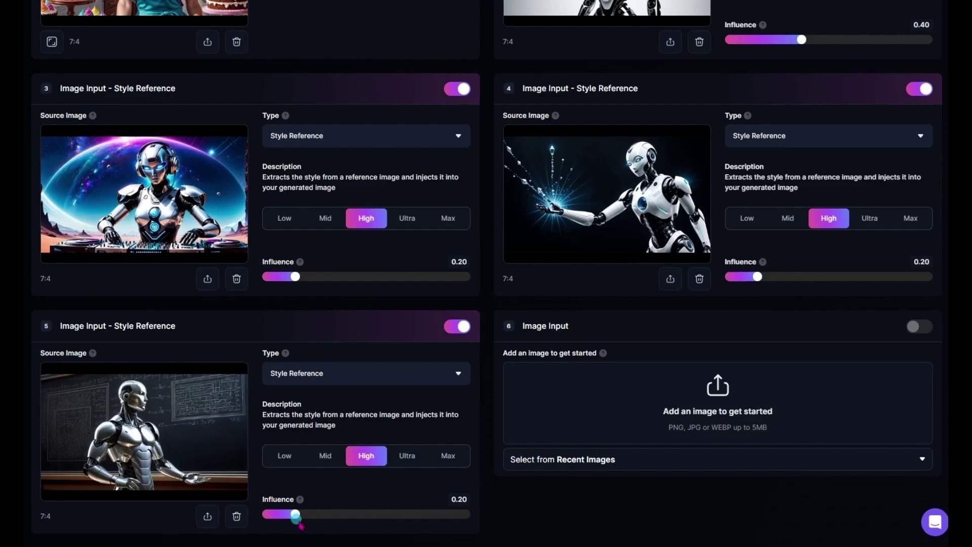
- Generate the image with all five guidance references and view the result enlarged
scroll(816, 241, "up", 10)
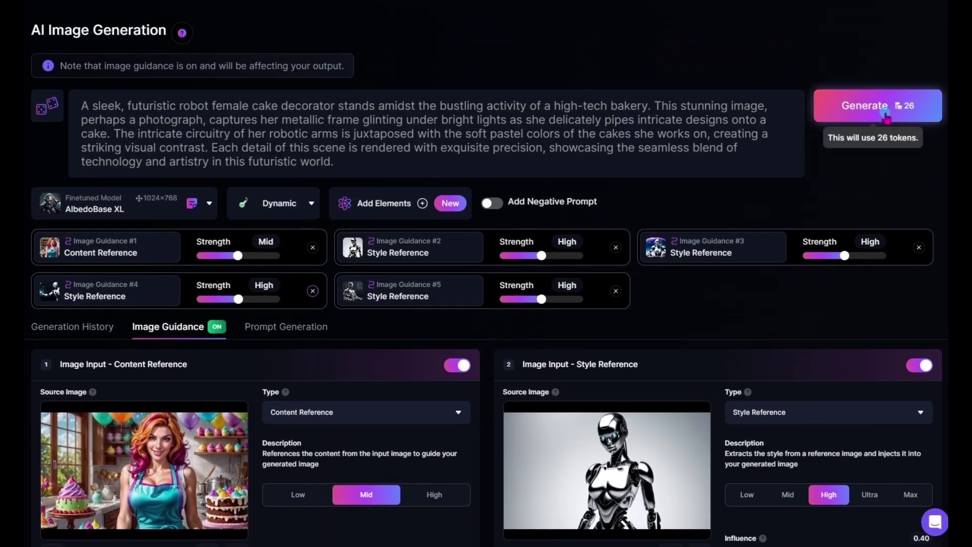
left_click(884, 112)
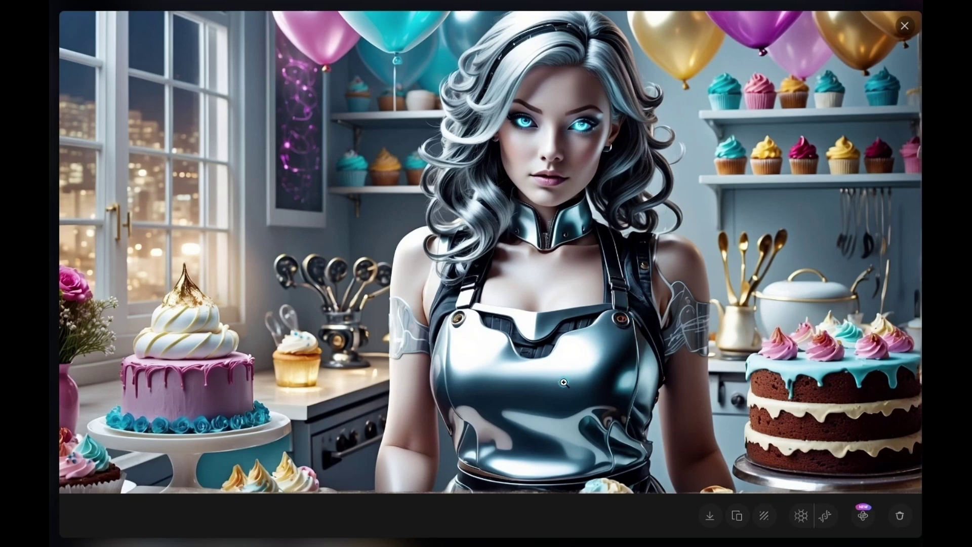
left_click(576, 429)
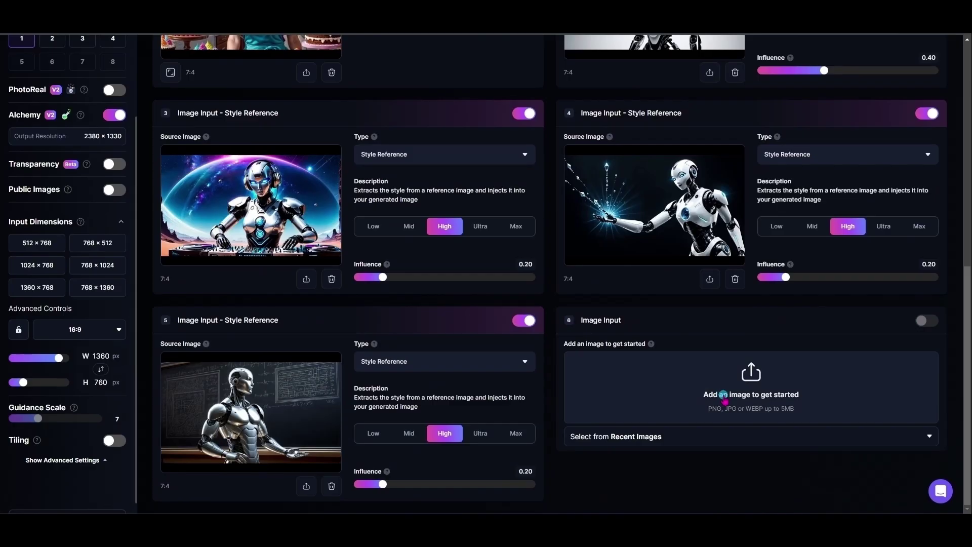
- Add the uploaded silver robot portrait with green eyes as the sixth guidance input and set its Influence to 0.20
left_click(748, 390)
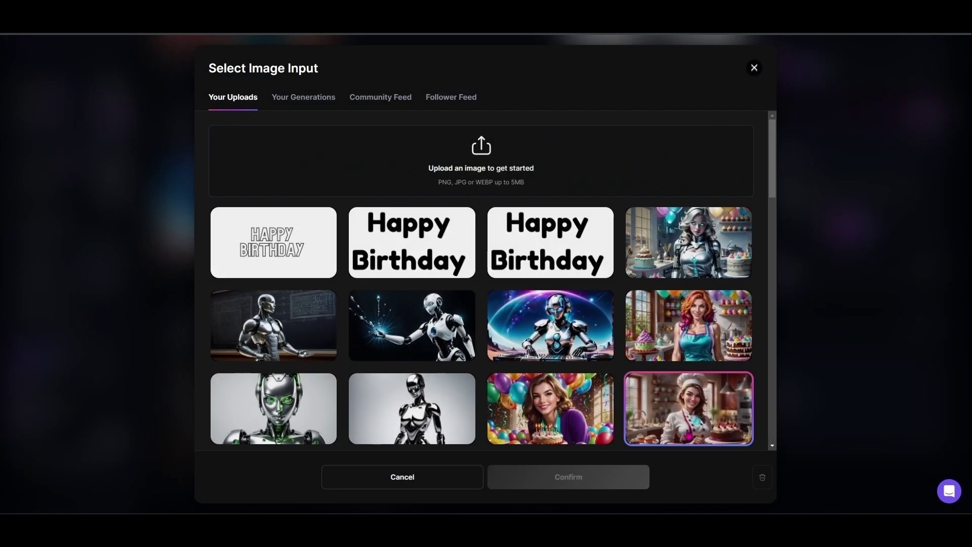
left_click(285, 422)
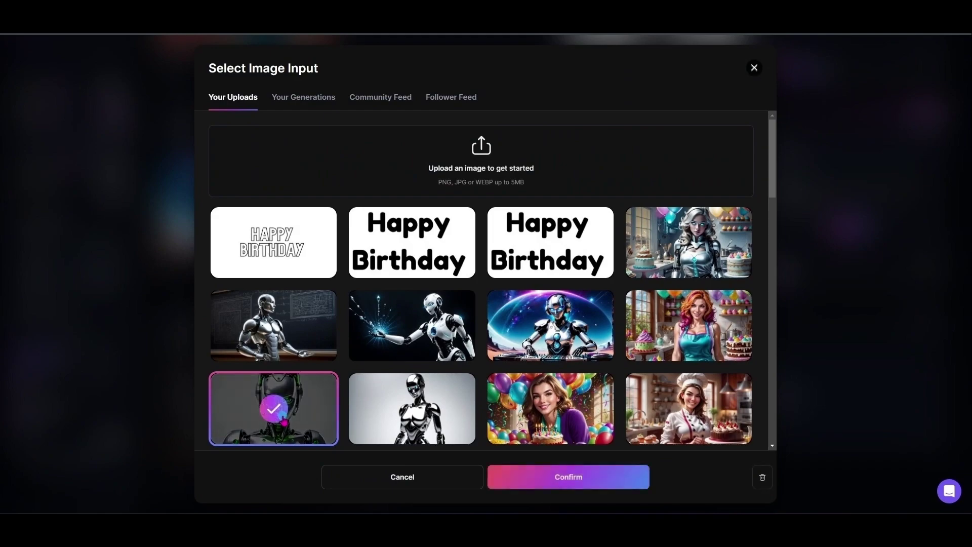
left_click(617, 478)
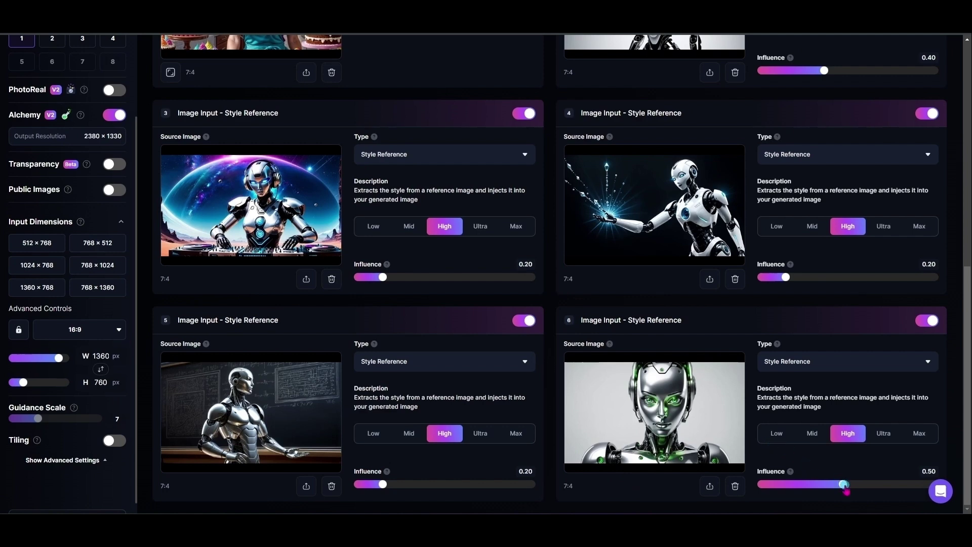
left_click_drag(843, 490, 788, 495)
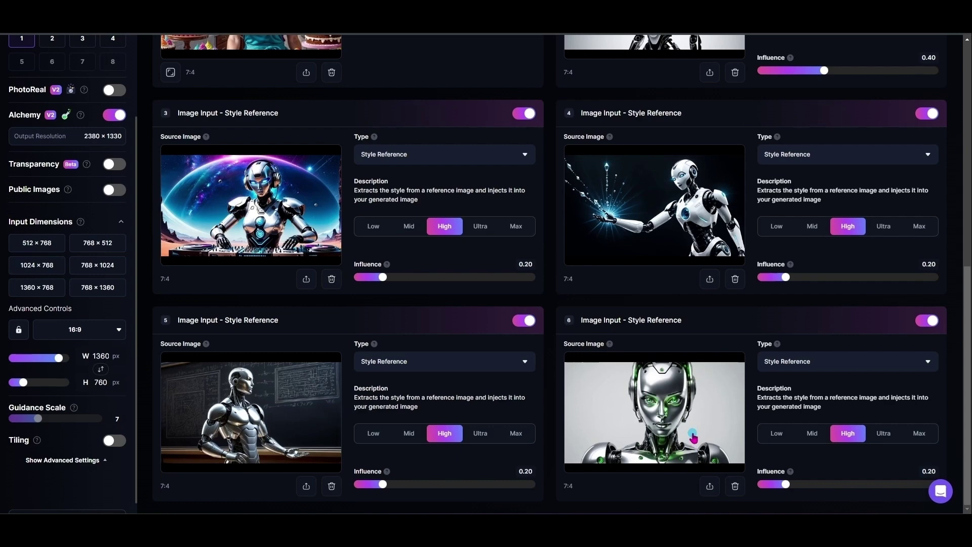
- Review the types, strengths and influences of all six image guidance inputs
scroll(693, 436, "up", 5)
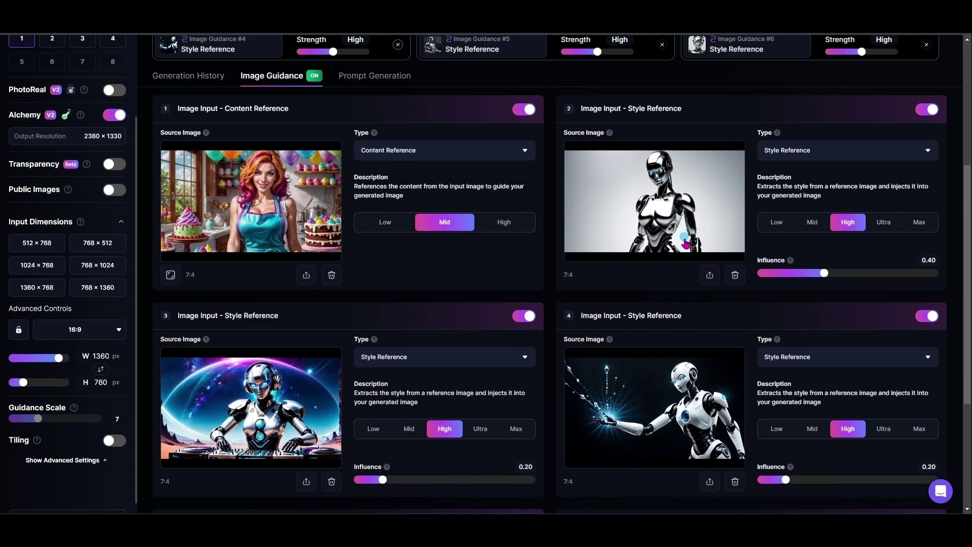
scroll(685, 241, "down", 4)
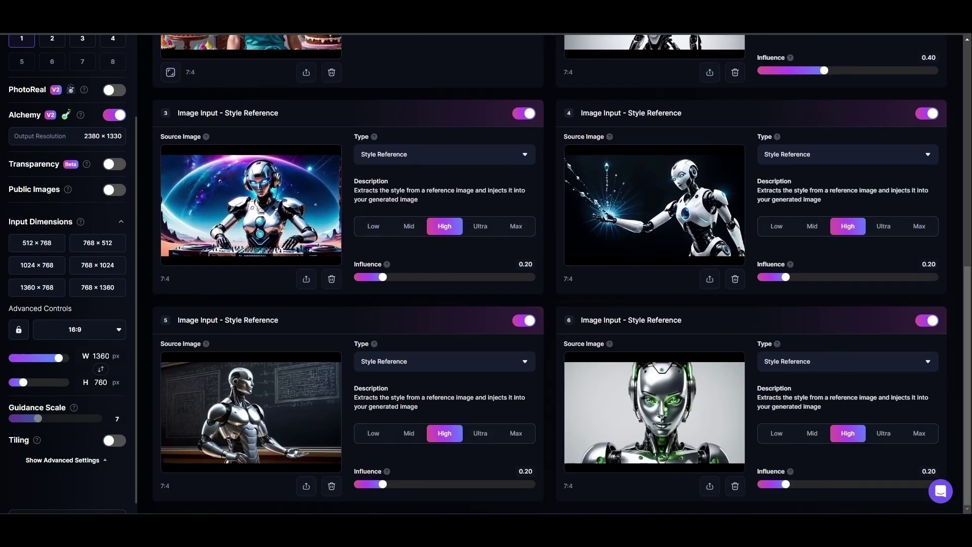
scroll(876, 136, "up", 6)
scroll(885, 102, "up", 3)
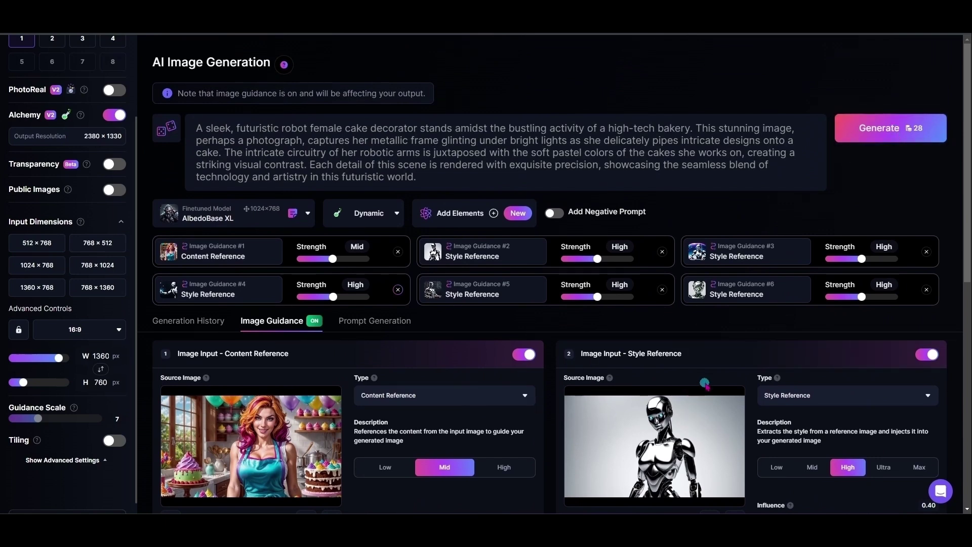
scroll(714, 375, "down", 9)
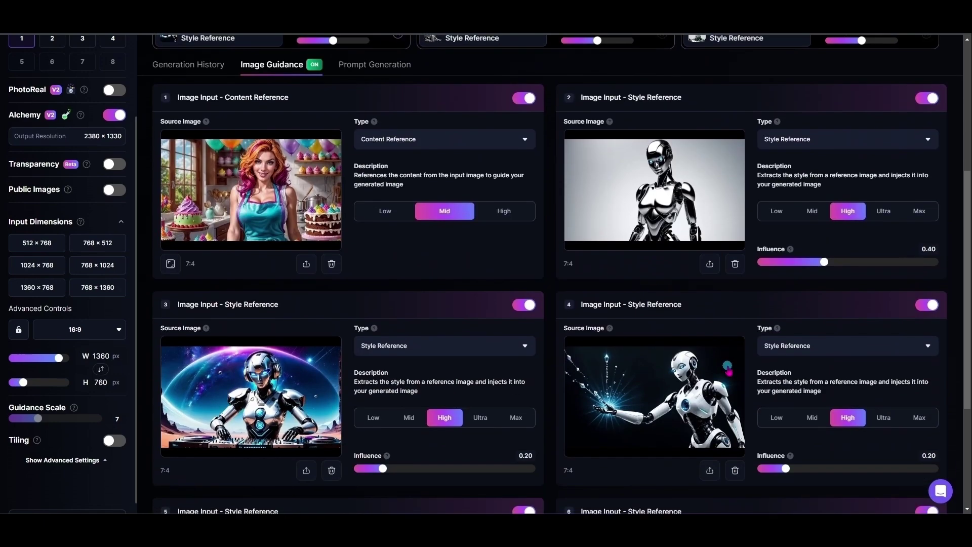
scroll(727, 373, "up", 9)
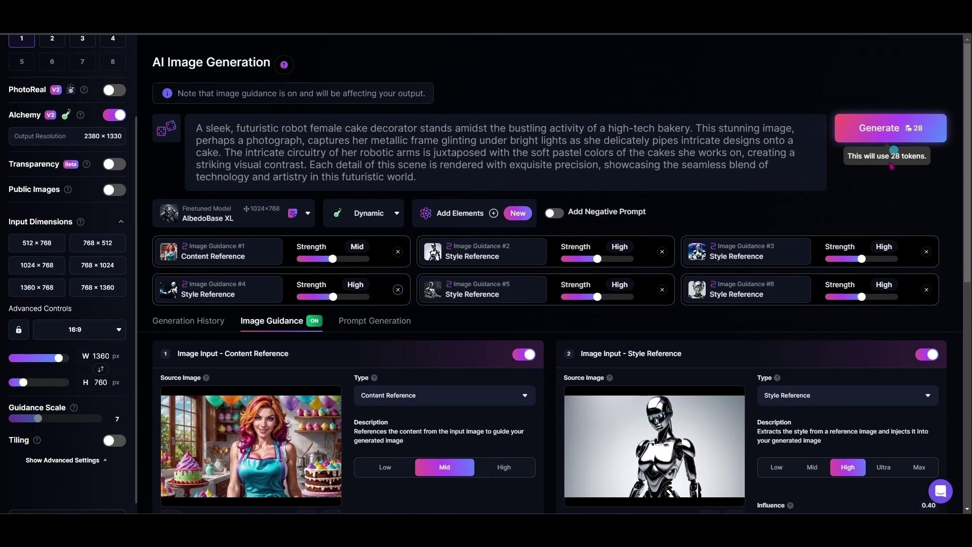
- Try 2, 3 and 4 as the number of images, set it to 1, and generate with all six guidance references
left_click(56, 43)
scroll(57, 43, "up", 2)
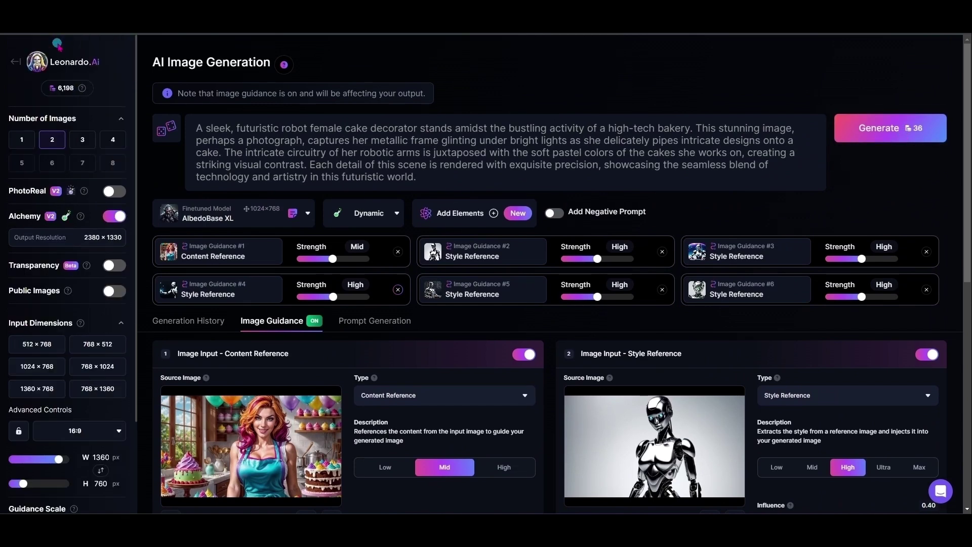
left_click(85, 144)
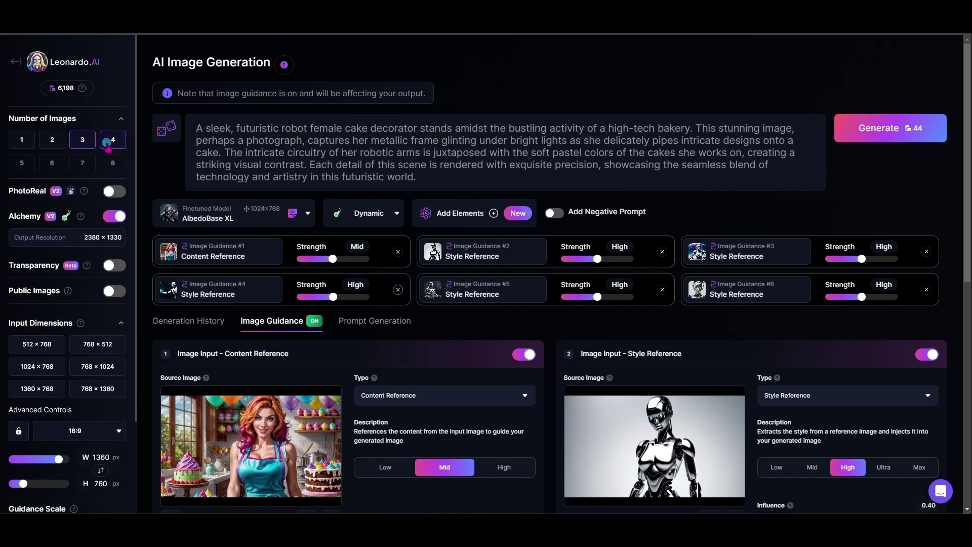
left_click(114, 147)
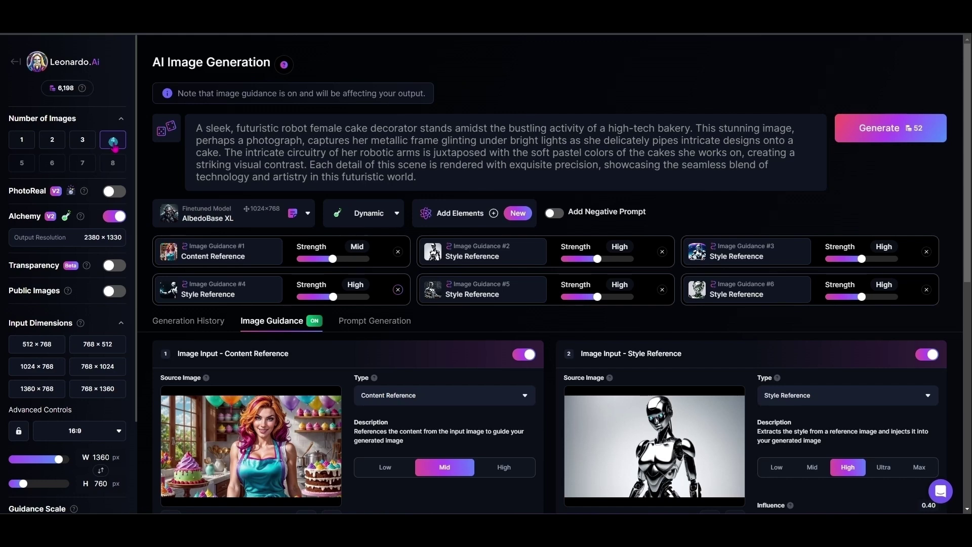
left_click(22, 141)
left_click(894, 136)
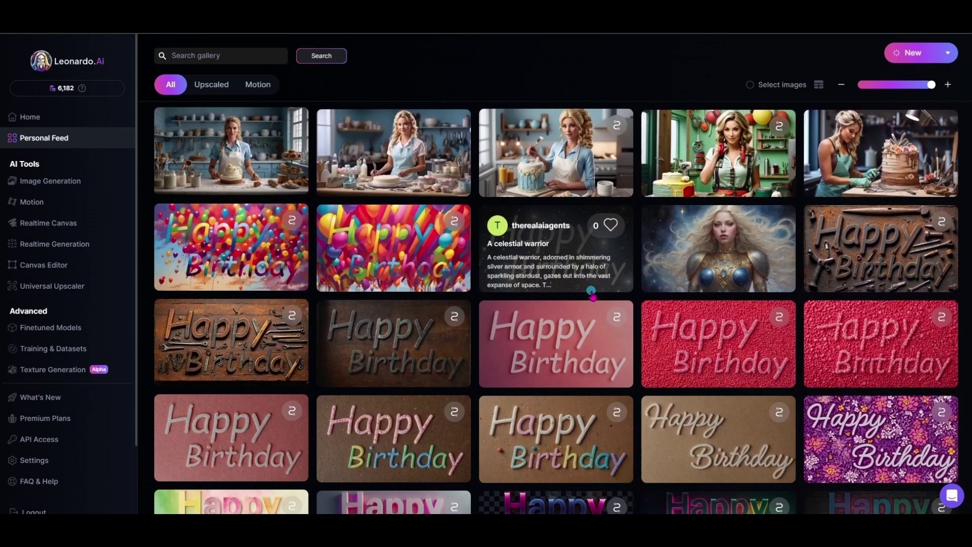
- Browse the Happy Birthday lettering images in the personal feed
scroll(576, 288, "down", 1)
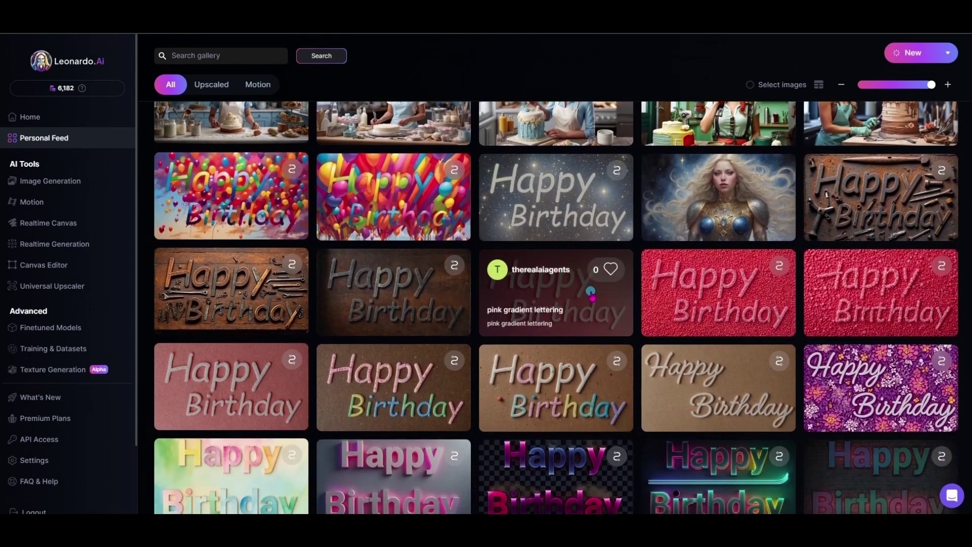
scroll(576, 287, "up", 1)
scroll(576, 286, "down", 1)
scroll(573, 292, "down", 4)
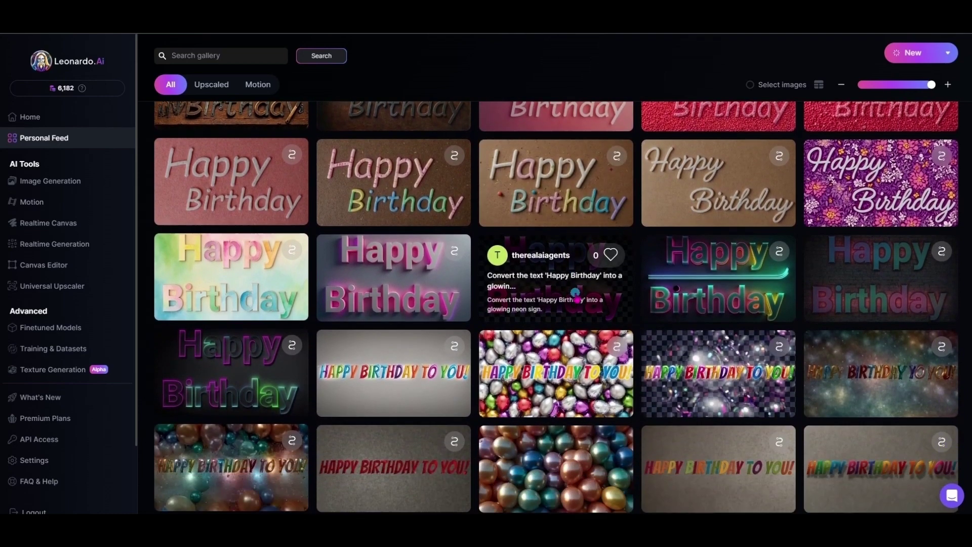
- Look through the older Happy Birthday To You images further down the personal feed and return to the newer ones
scroll(581, 288, "down", 2)
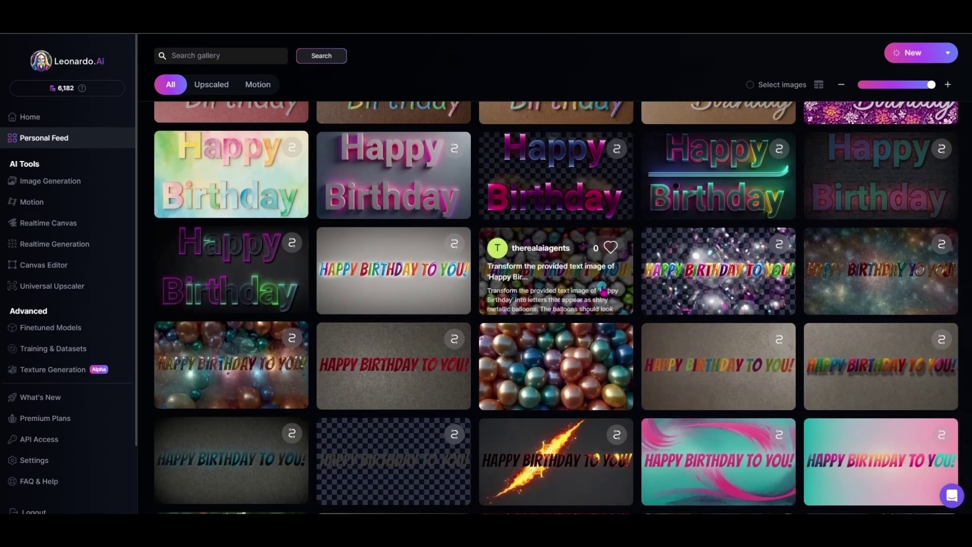
scroll(603, 290, "down", 3)
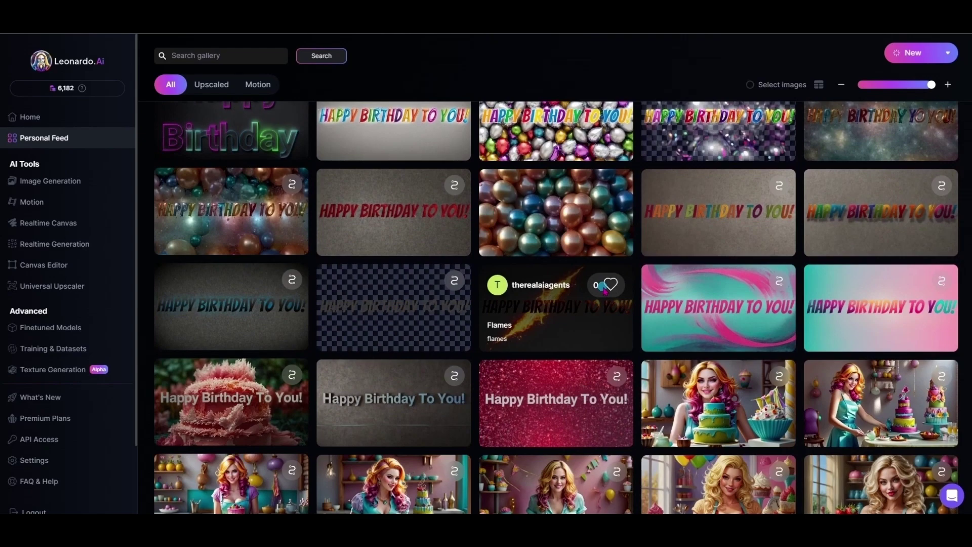
scroll(603, 290, "up", 8)
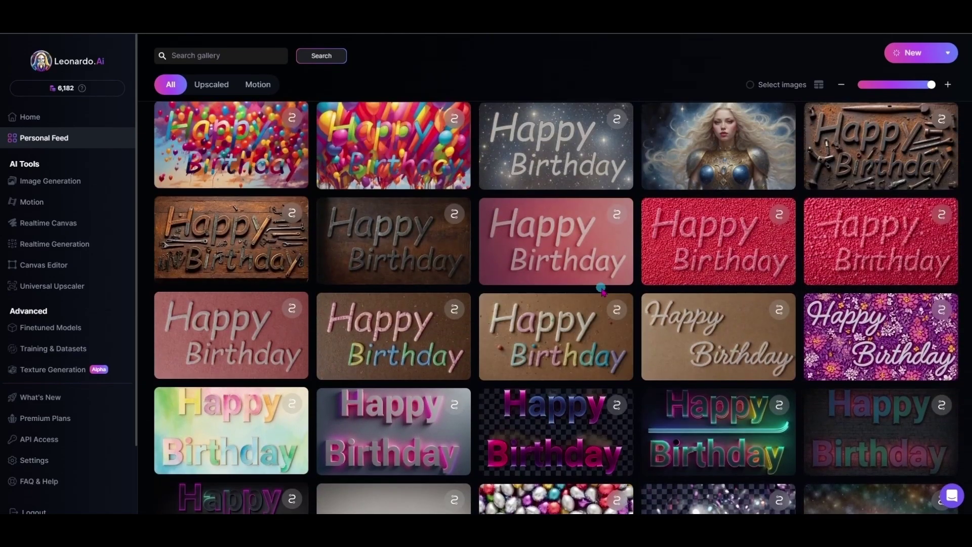
scroll(602, 290, "up", 20)
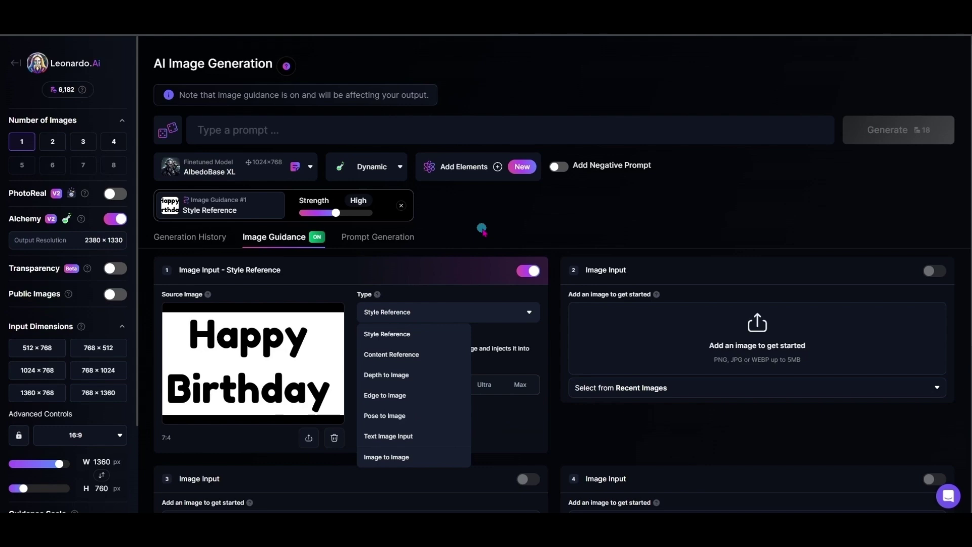
- Look through the uploaded images available for the second image input, leaving that input empty
left_click(783, 347)
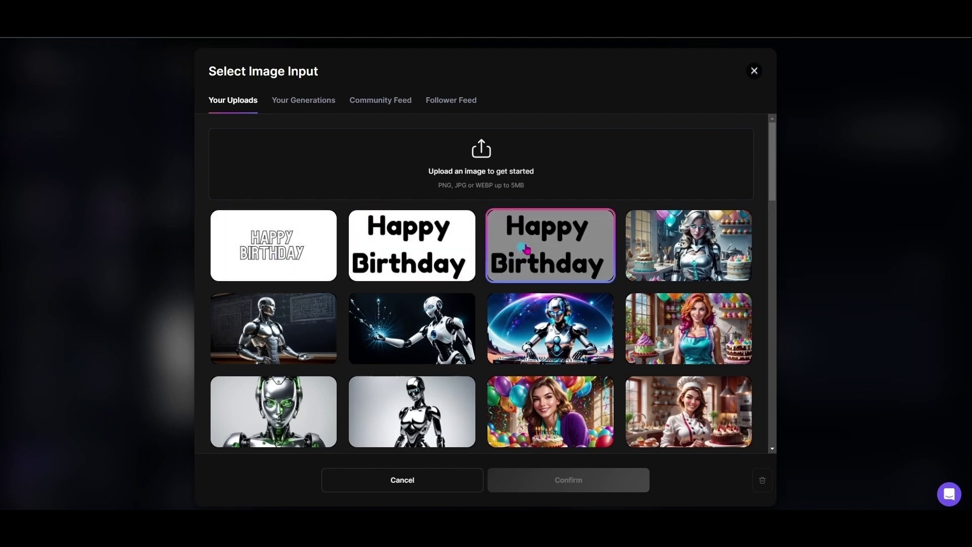
scroll(531, 251, "down", 1)
scroll(534, 252, "down", 5)
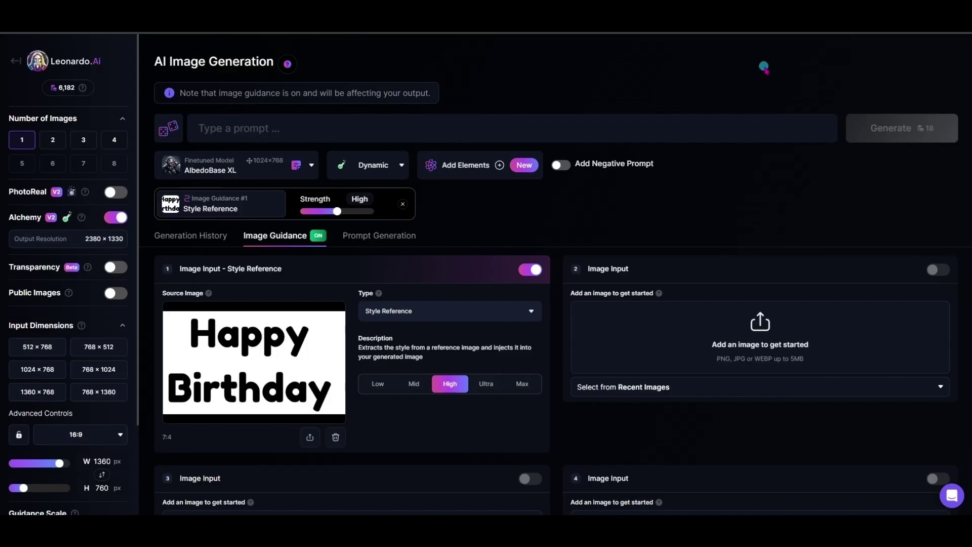
left_click(765, 66)
- Switch the model to Leonardo Lightning XL and set the Happy Birthday guidance image to Text Image Input
left_click(286, 165)
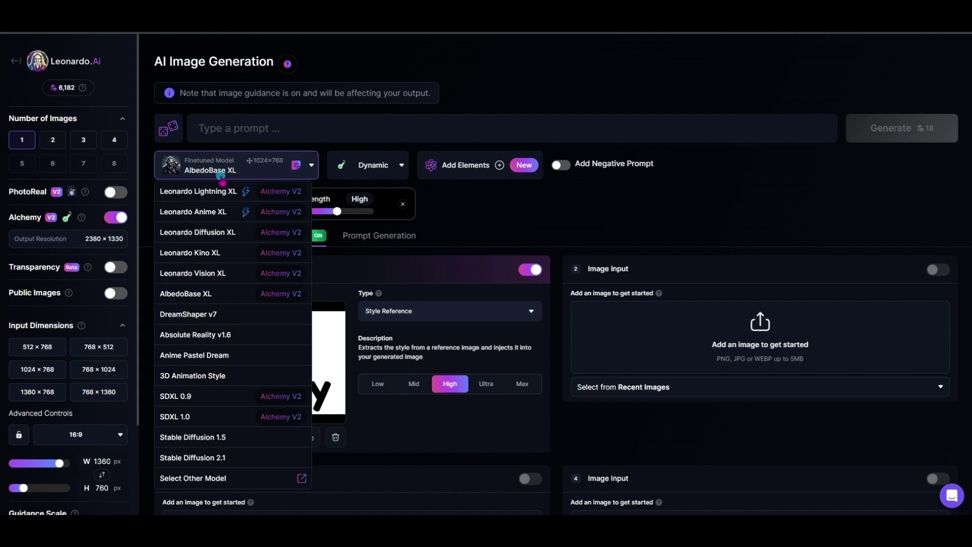
left_click(214, 192)
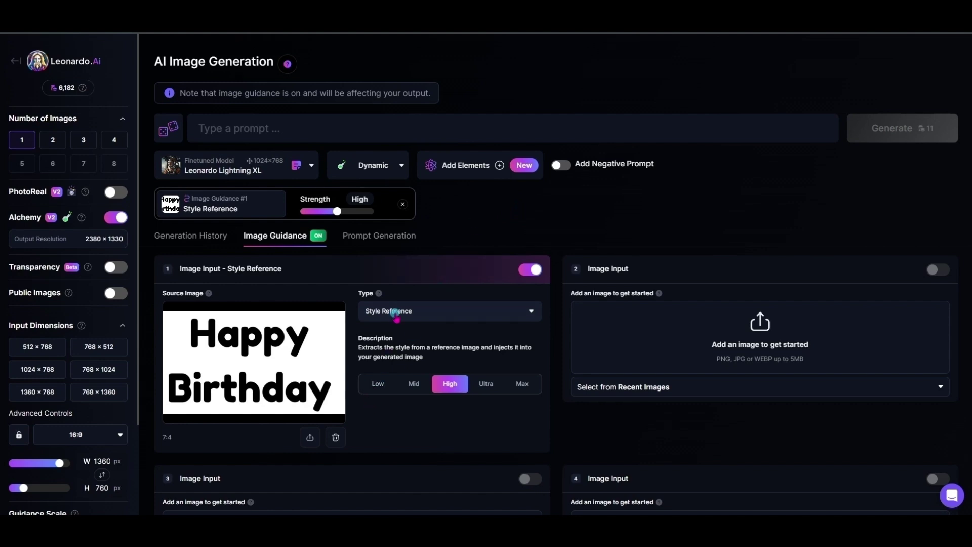
left_click(396, 312)
left_click(398, 436)
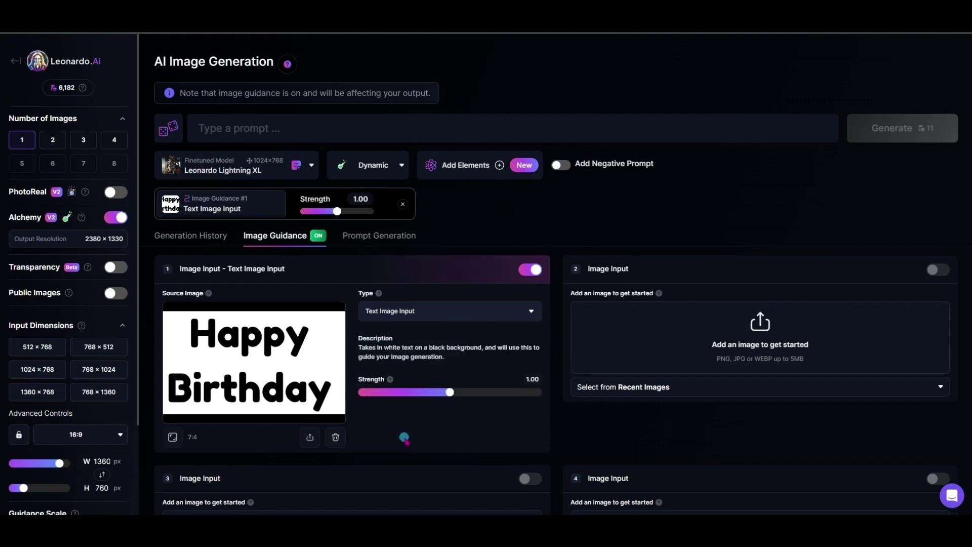
- Enter the prompt "beautiful vibrant flowers", set the Text Image Input strength to 1.10, generate one image and view the result
left_click(262, 128)
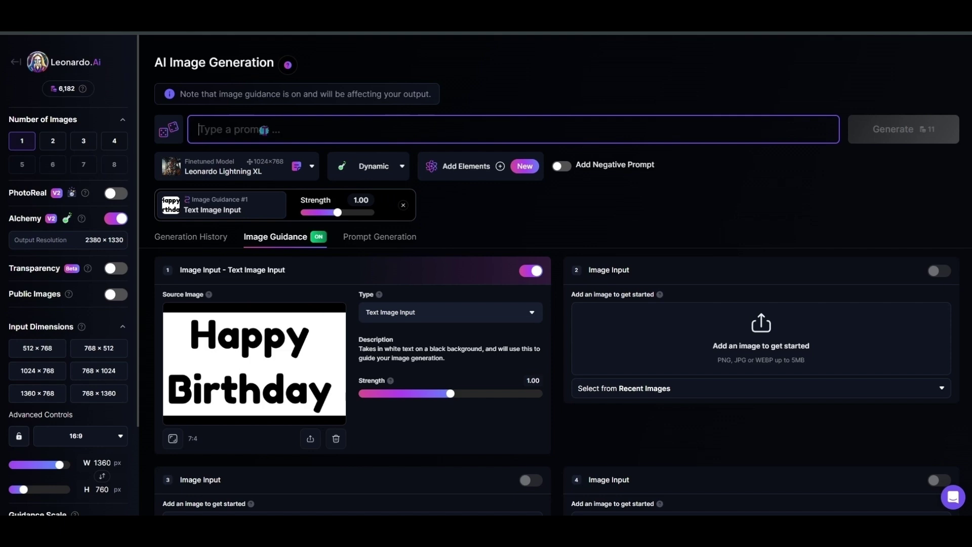
type("beautiful vibrant flowers")
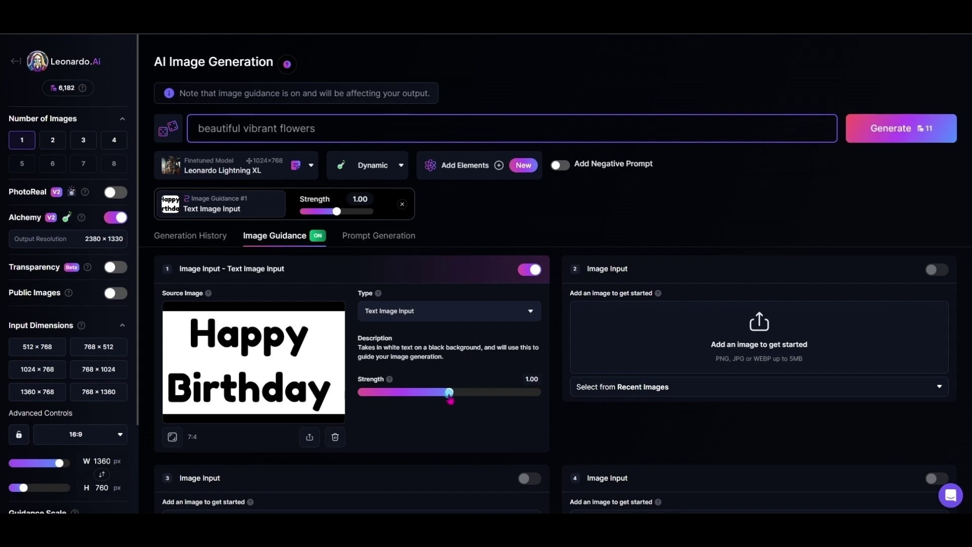
left_click_drag(450, 400, 461, 402)
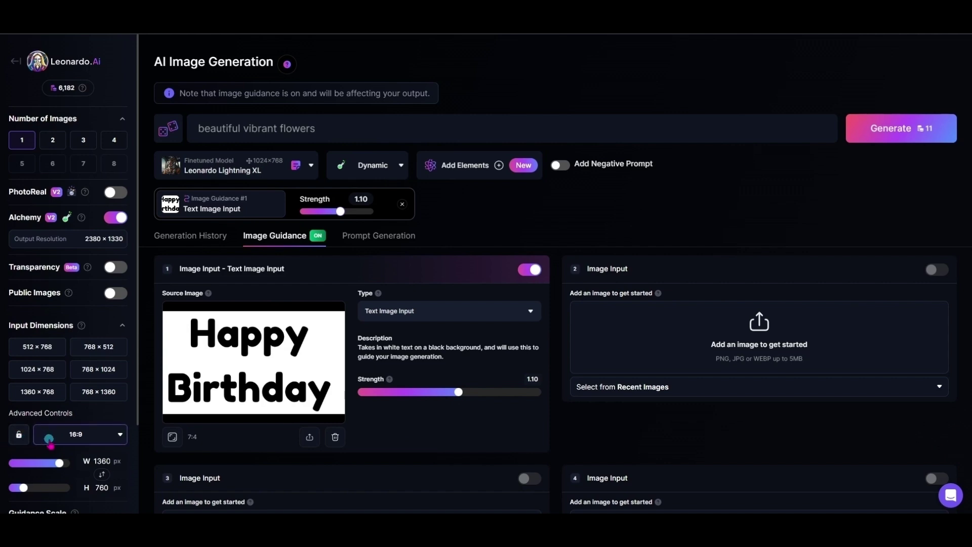
left_click(906, 135)
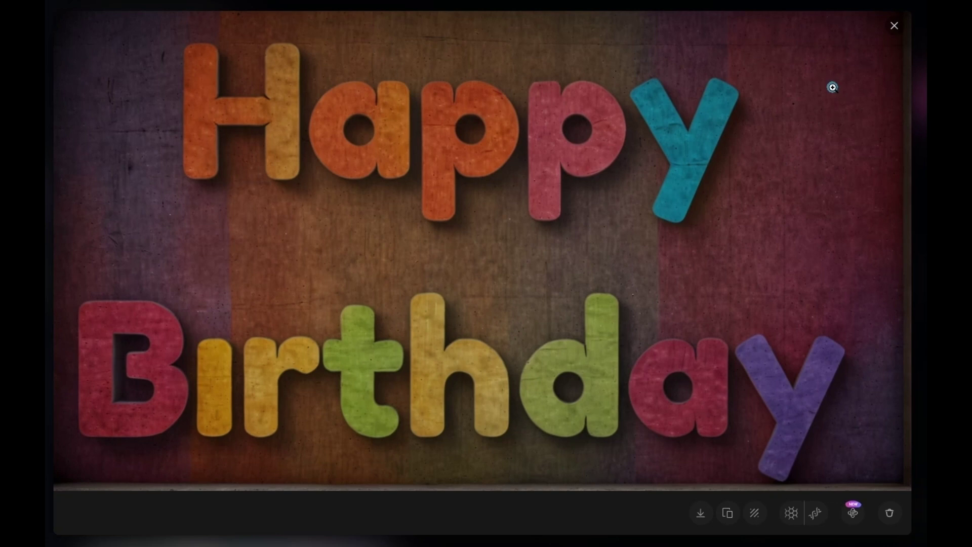
left_click(894, 26)
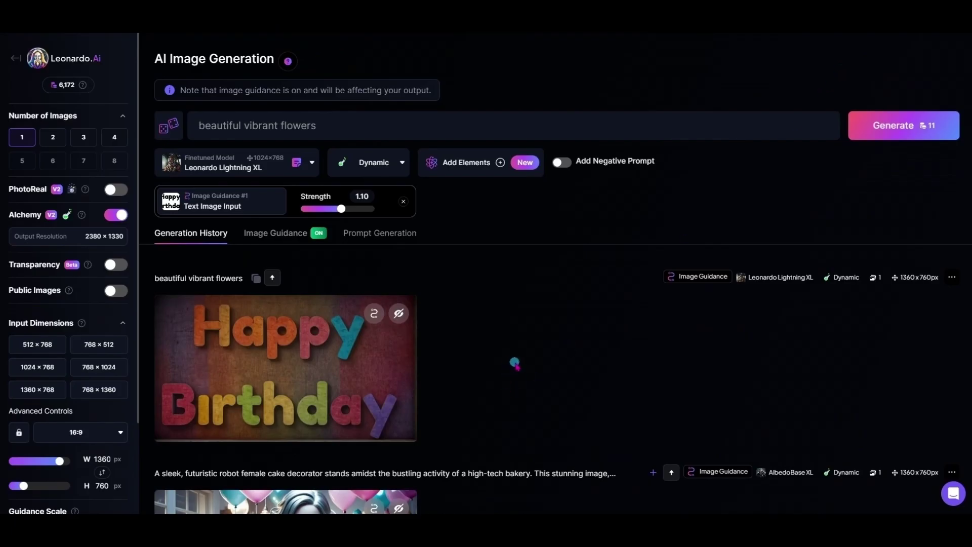
- Add the sunlit daisy photo as the second guidance input, a Style Reference at High strength, and generate an image
left_click(271, 234)
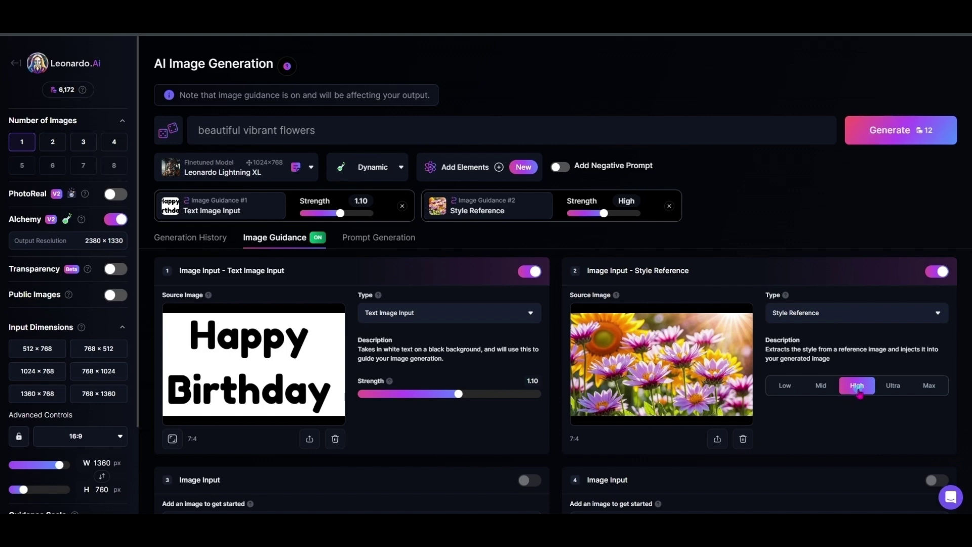
left_click(893, 131)
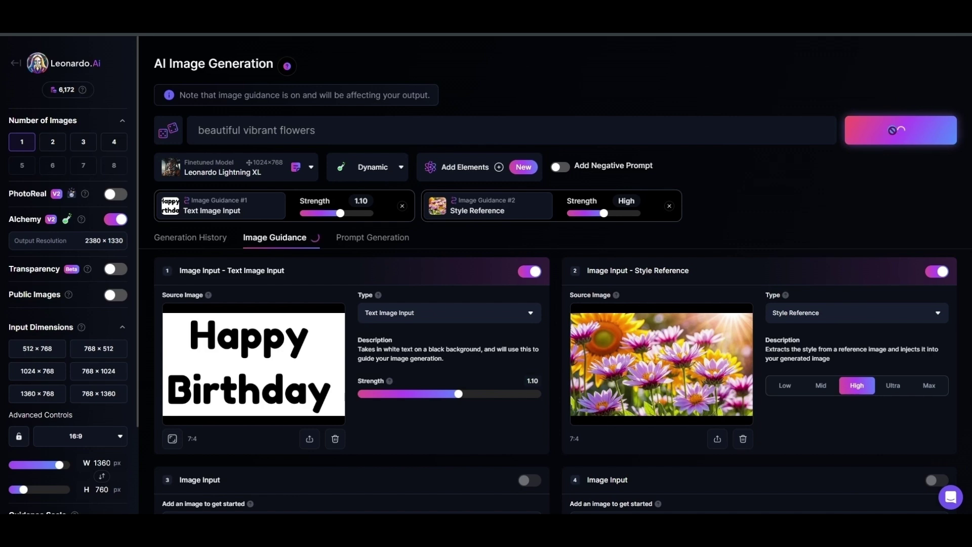
- Change the daisy photo to Content Reference and generate one image each at Low, Mid and High strength
left_click(888, 314)
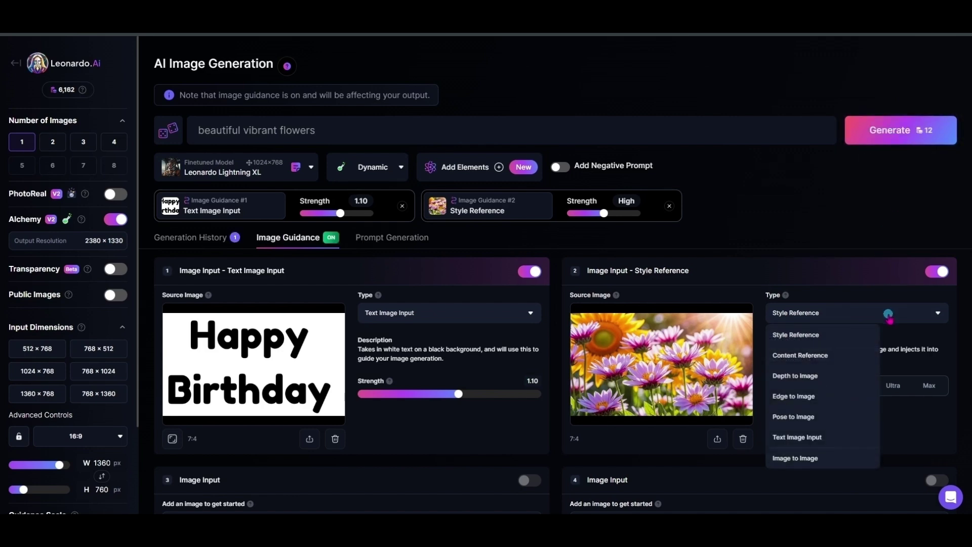
left_click(835, 356)
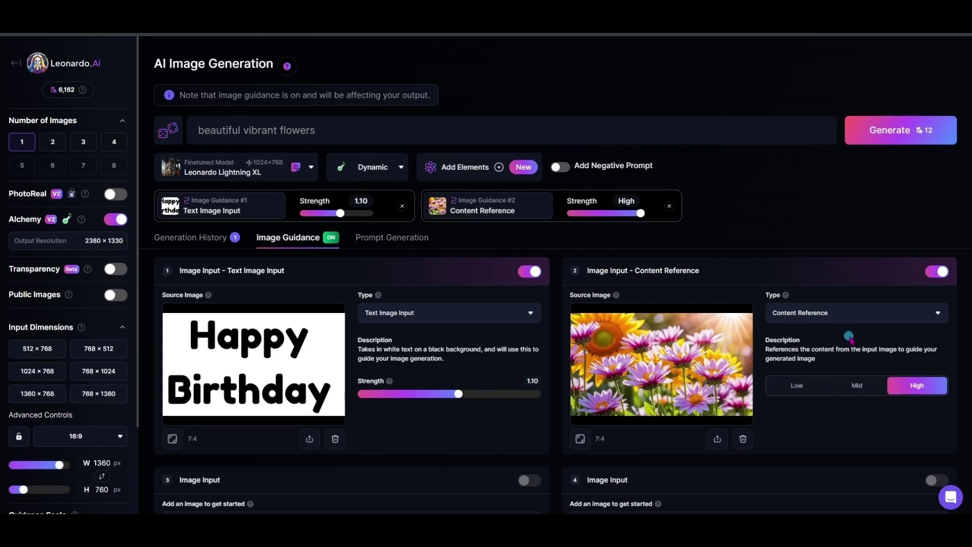
left_click(799, 388)
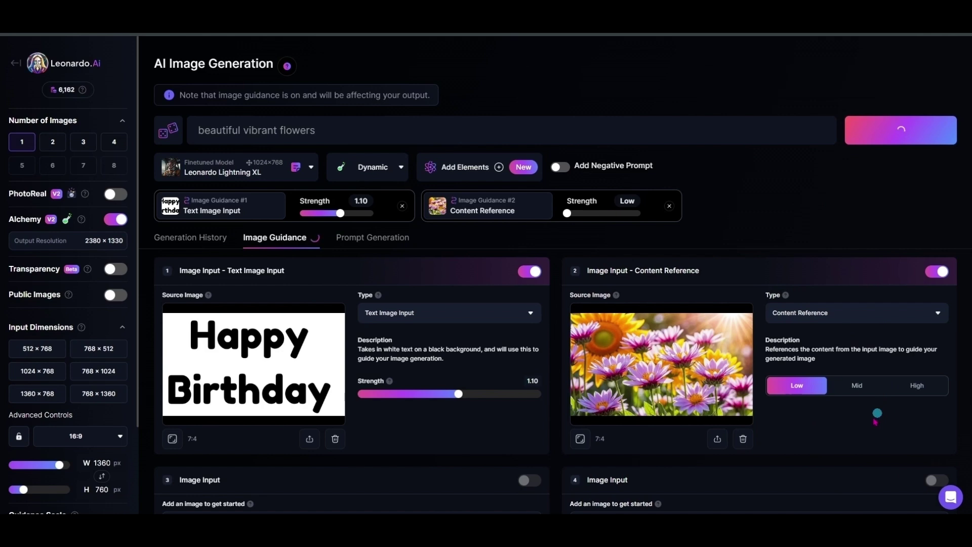
left_click(858, 387)
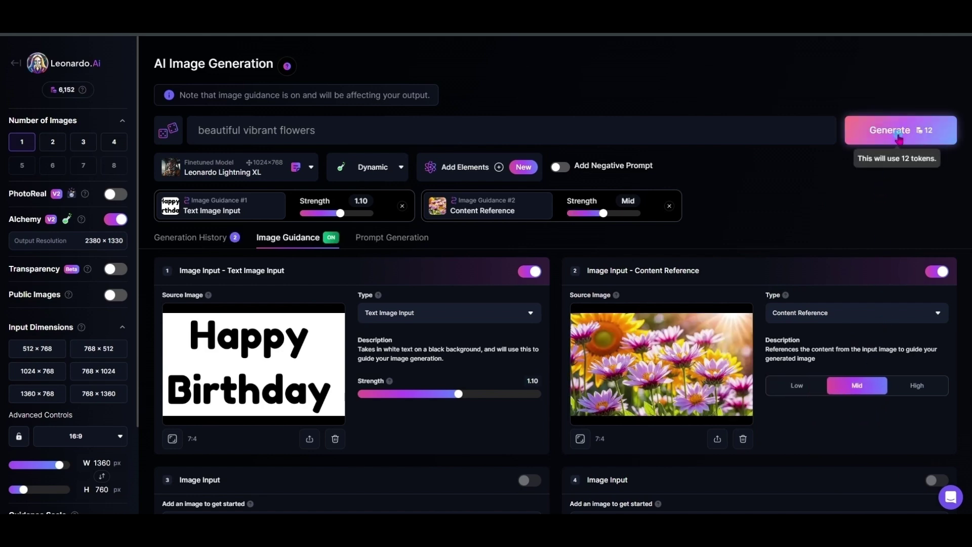
left_click(917, 386)
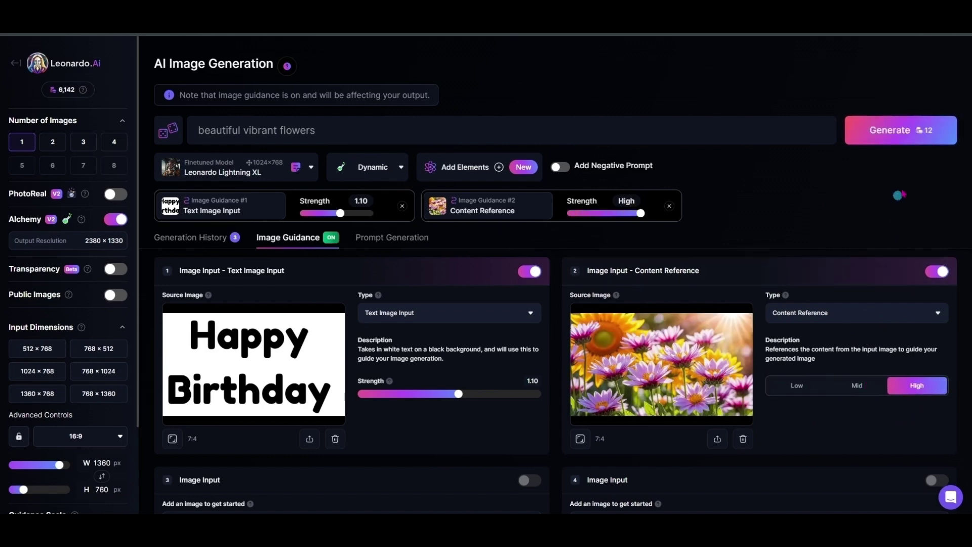
left_click(903, 131)
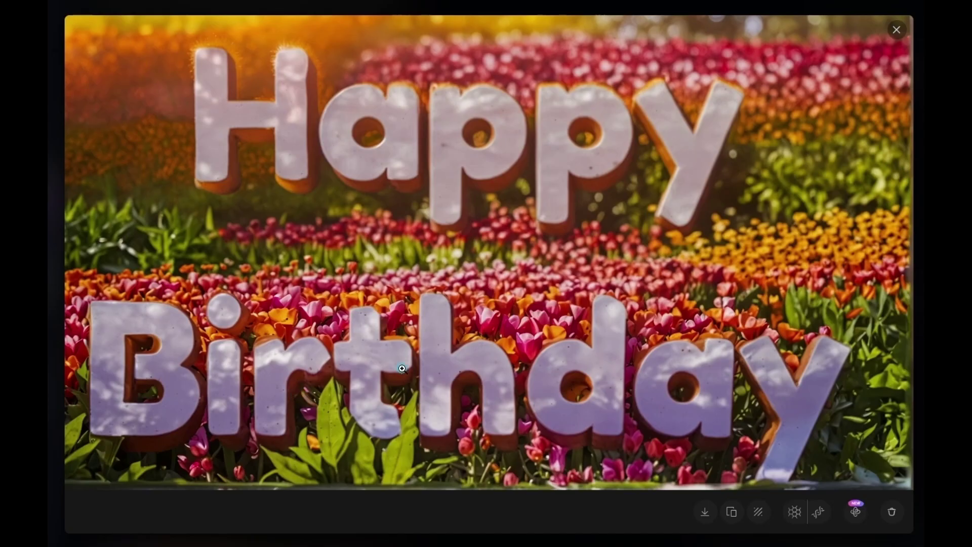
- Compare the tulip field Happy Birthday result with the neighbouring flower generations and check its image guidance settings
left_click(896, 30)
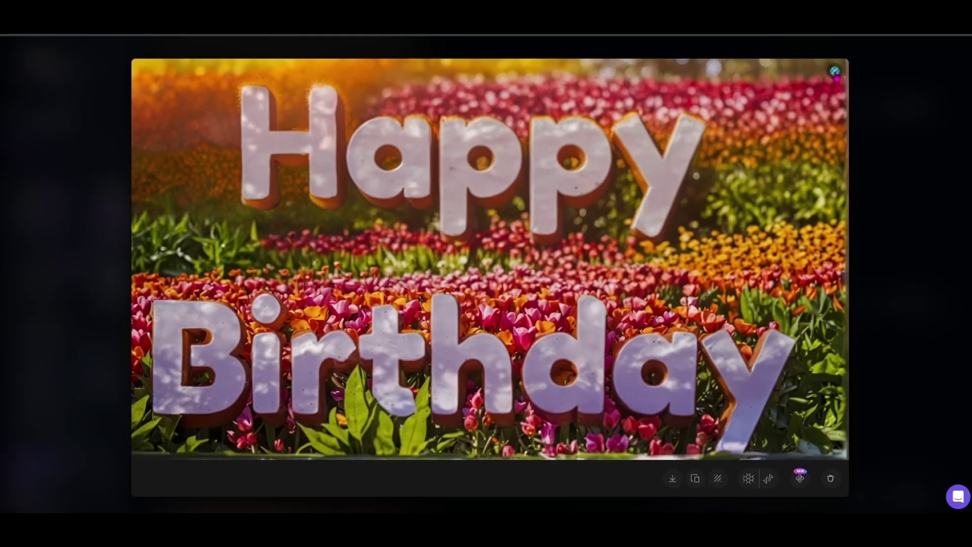
mouse_move(699, 302)
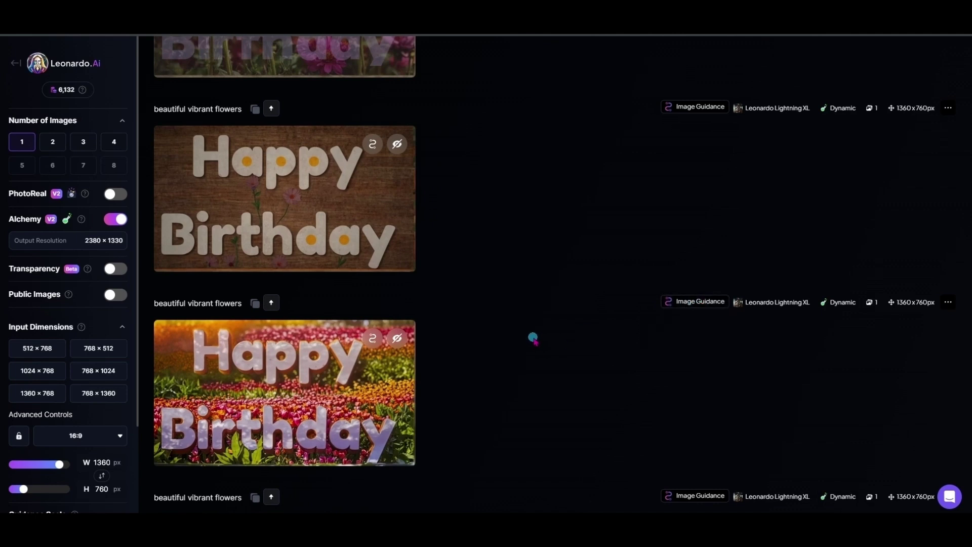
scroll(532, 337, "up", 3)
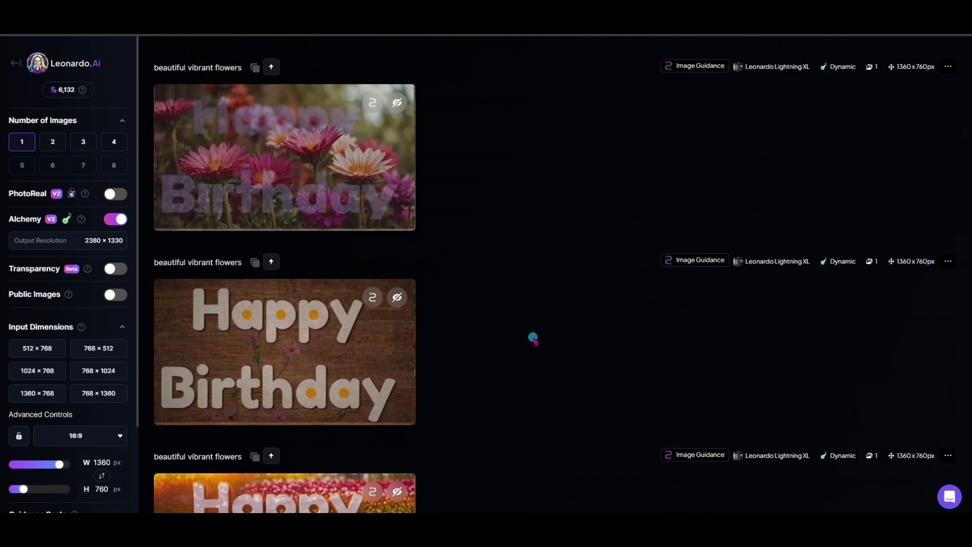
scroll(533, 337, "down", 4)
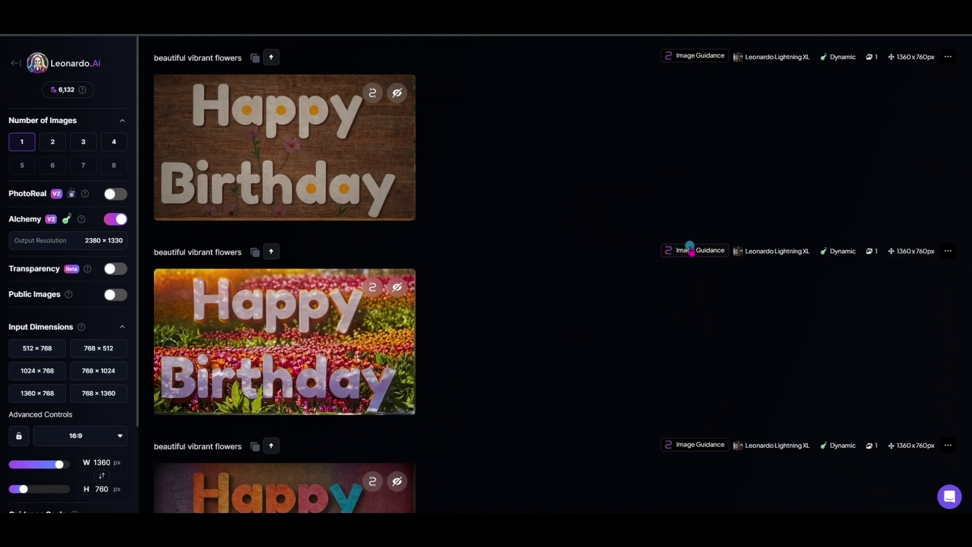
mouse_move(689, 250)
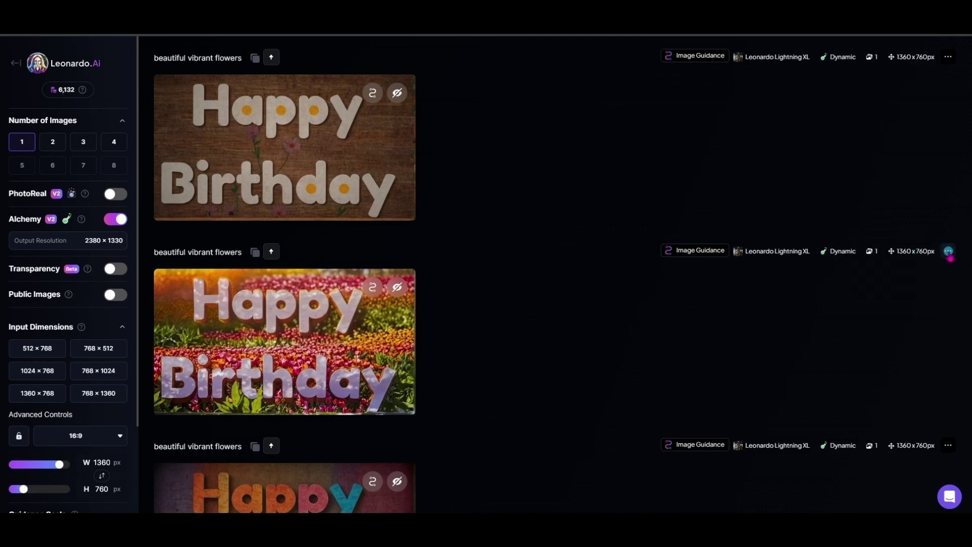
- Check the image guidance settings of the wooden background Happy Birthday result and view that image enlarged
scroll(941, 238, "up", 1)
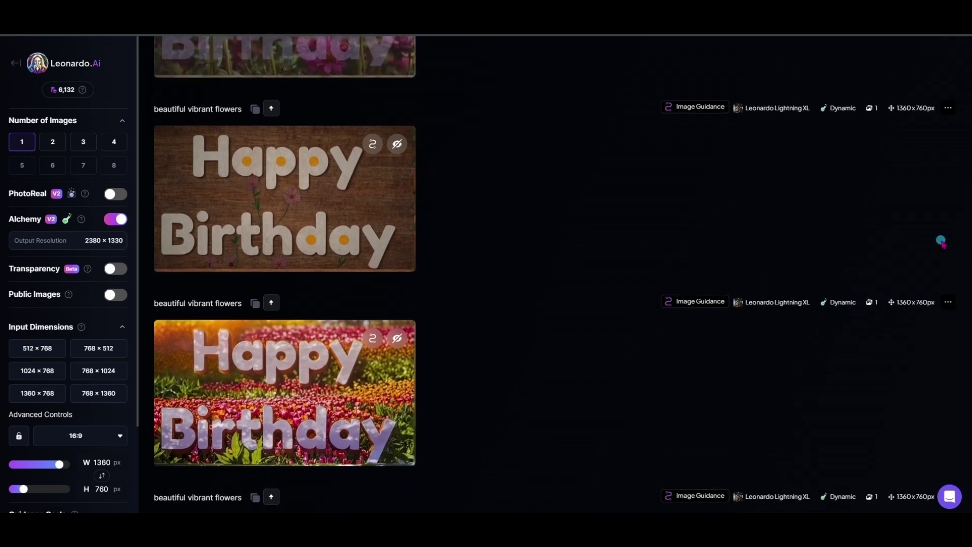
mouse_move(720, 299)
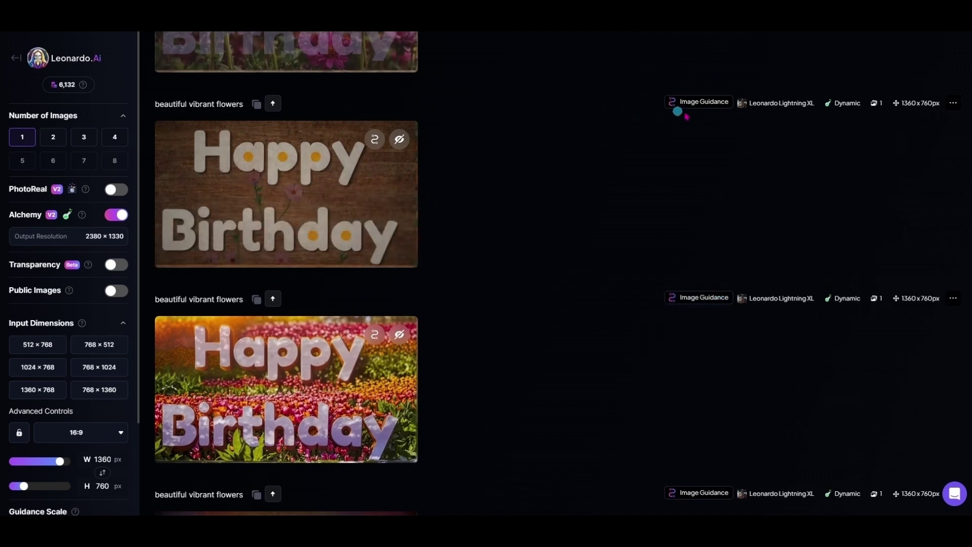
mouse_move(691, 104)
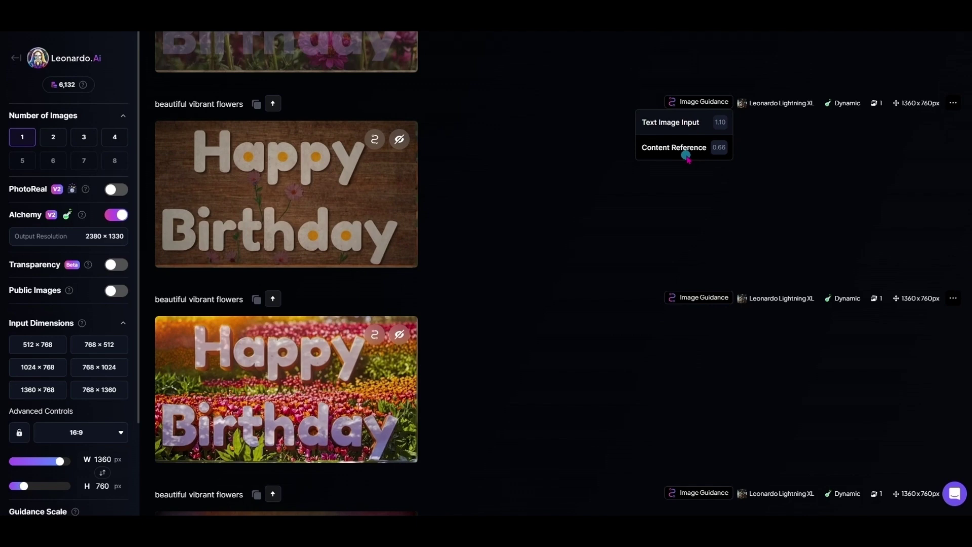
mouse_move(318, 210)
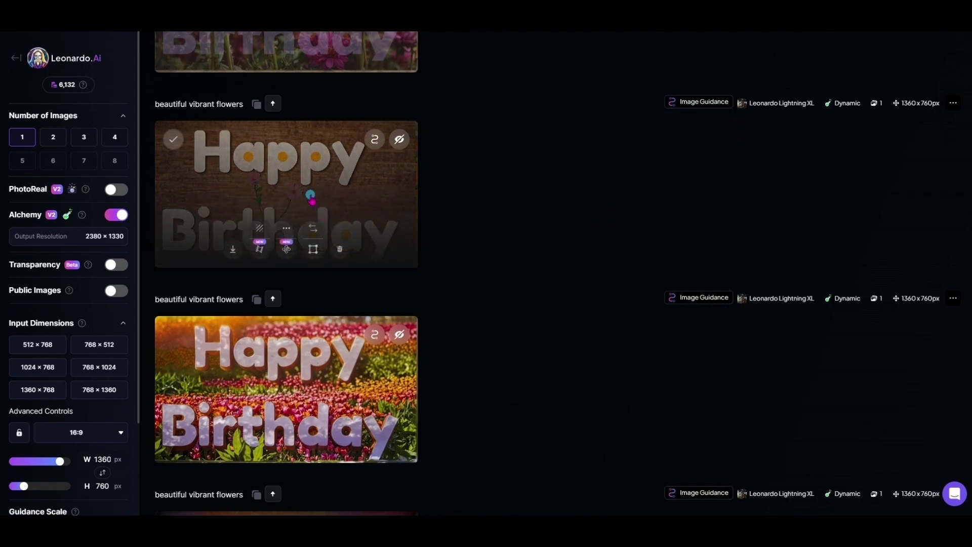
left_click(310, 195)
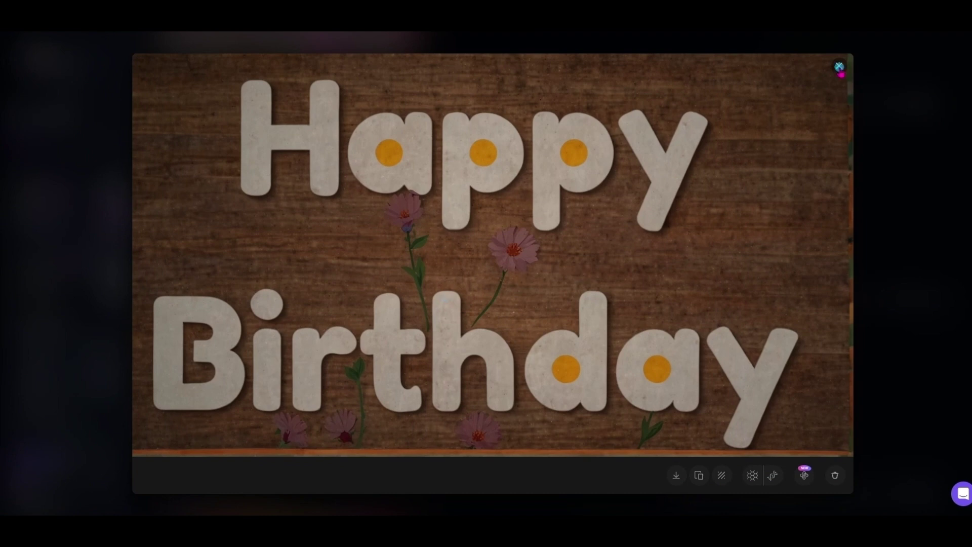
left_click(839, 67)
- View the pink daisy result with faint Happy Birthday lettering enlarged and inspect how its text blends with the flowers
scroll(582, 250, "up", 4)
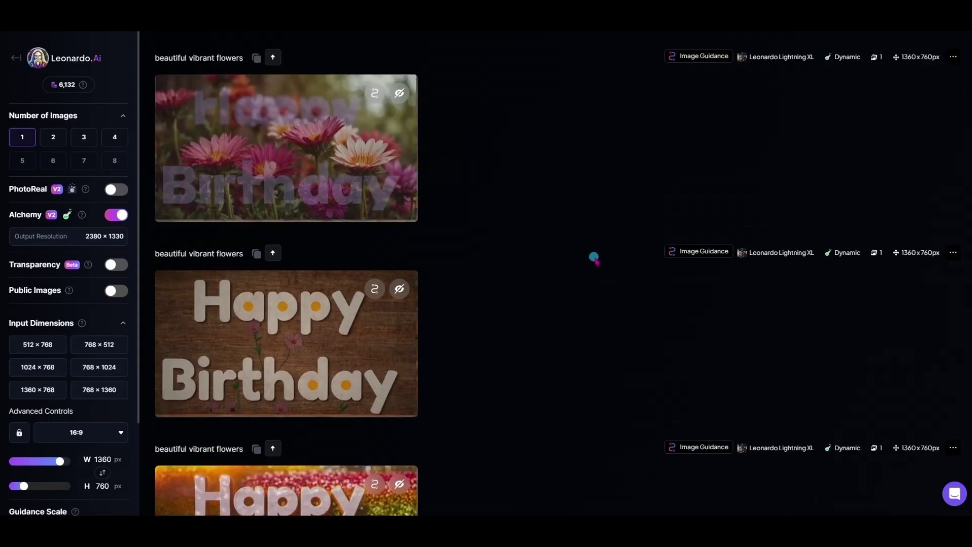
left_click(251, 197)
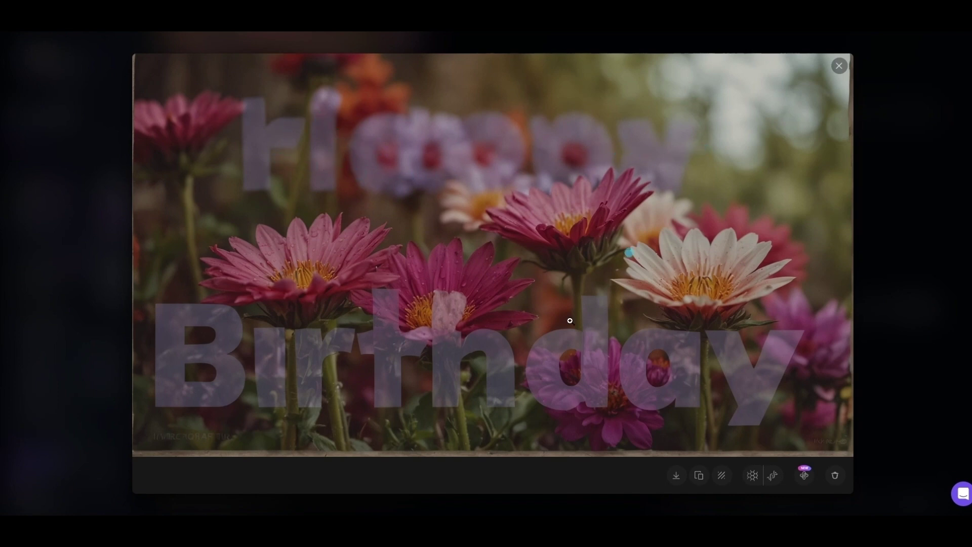
left_click(456, 322)
left_click(837, 68)
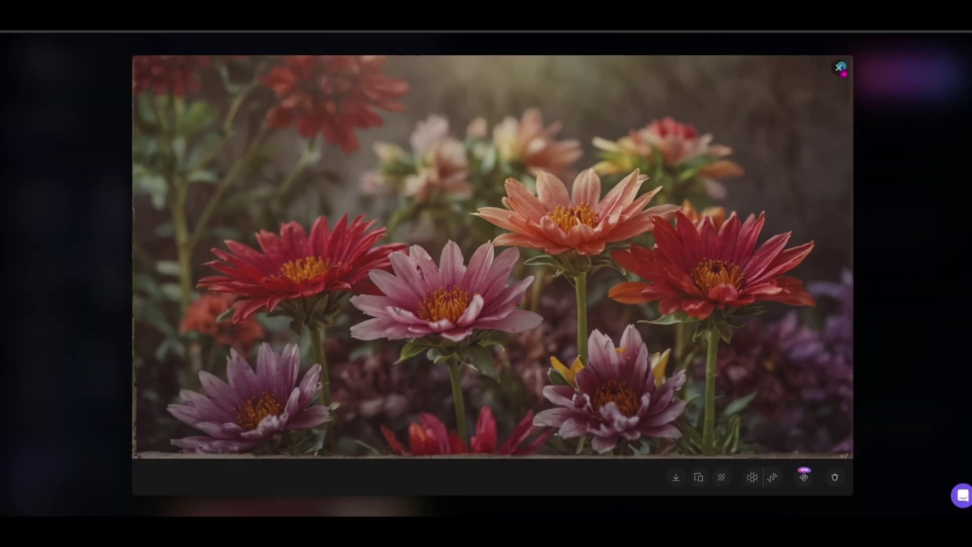
- Change the daisy photo's image guidance from Content Reference to Style Reference at Low strength
left_click(840, 67)
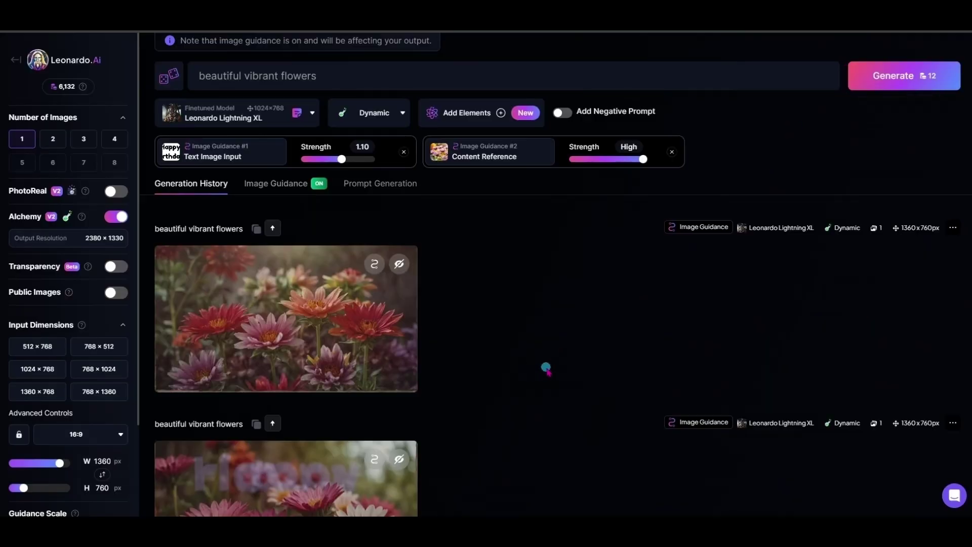
left_click(672, 152)
left_click(315, 190)
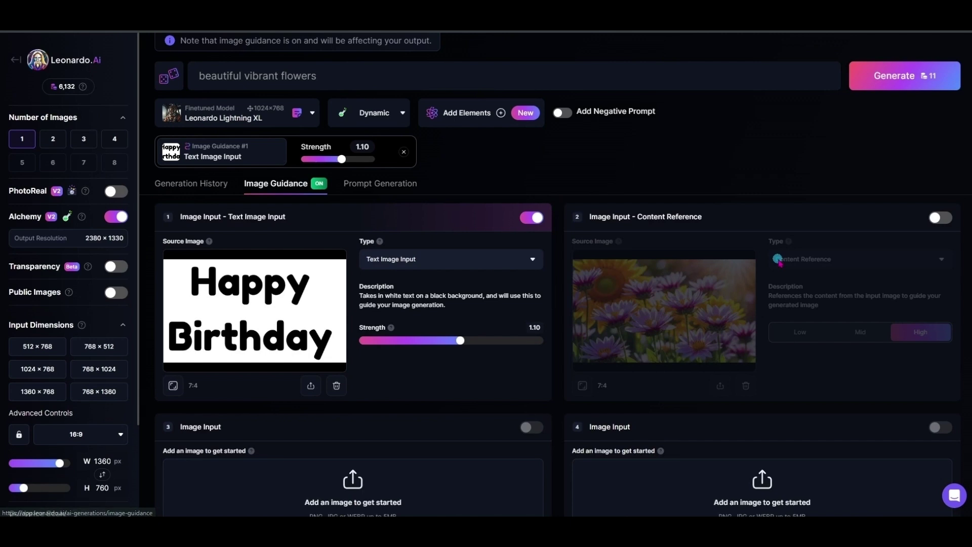
left_click(941, 218)
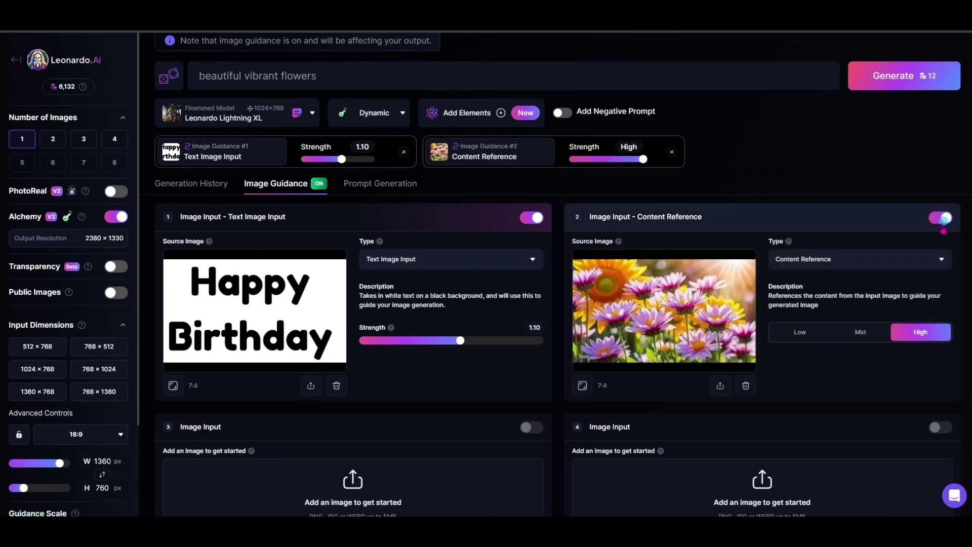
left_click(939, 261)
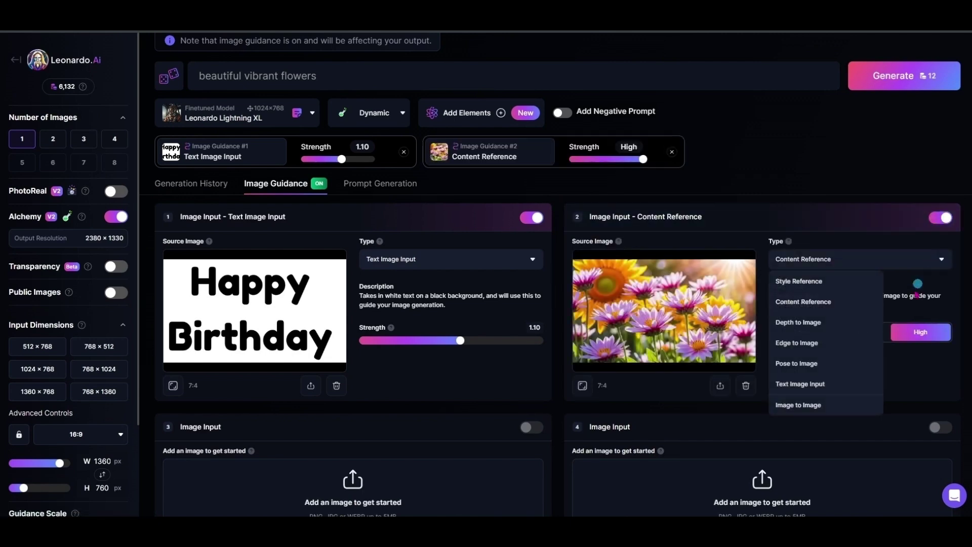
left_click(827, 285)
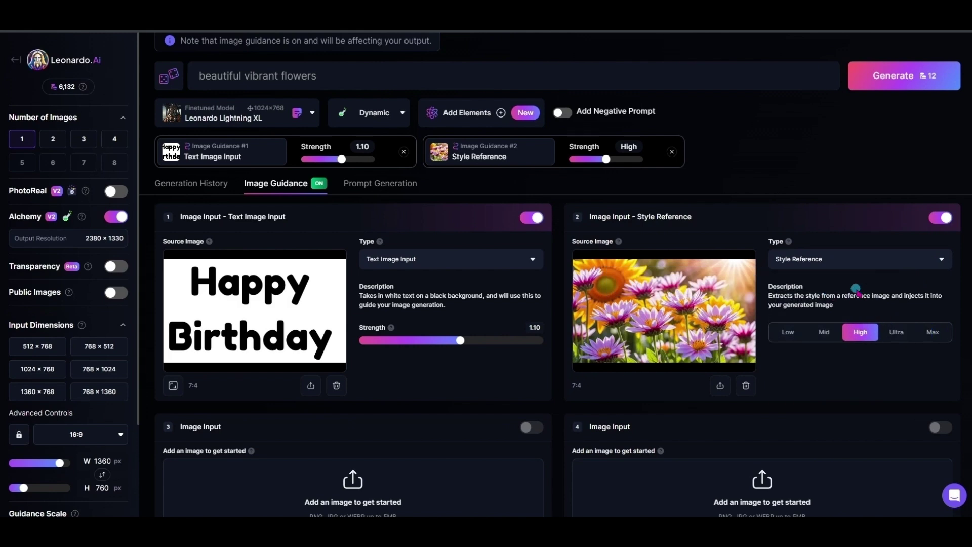
left_click(788, 332)
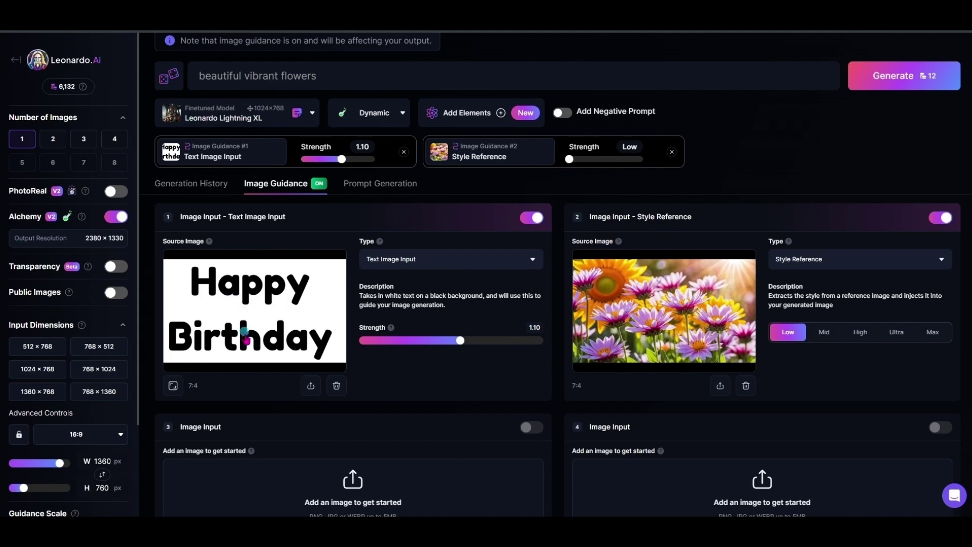
- Generate one image from the block-letter Happy Birthday text and daisy style reference, and inspect the result enlarged
left_click(349, 78)
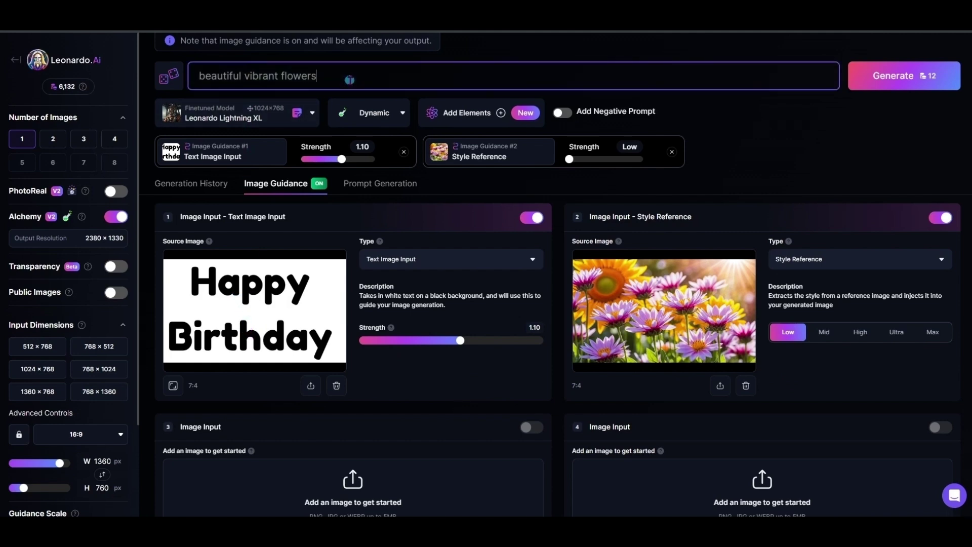
left_click(910, 85)
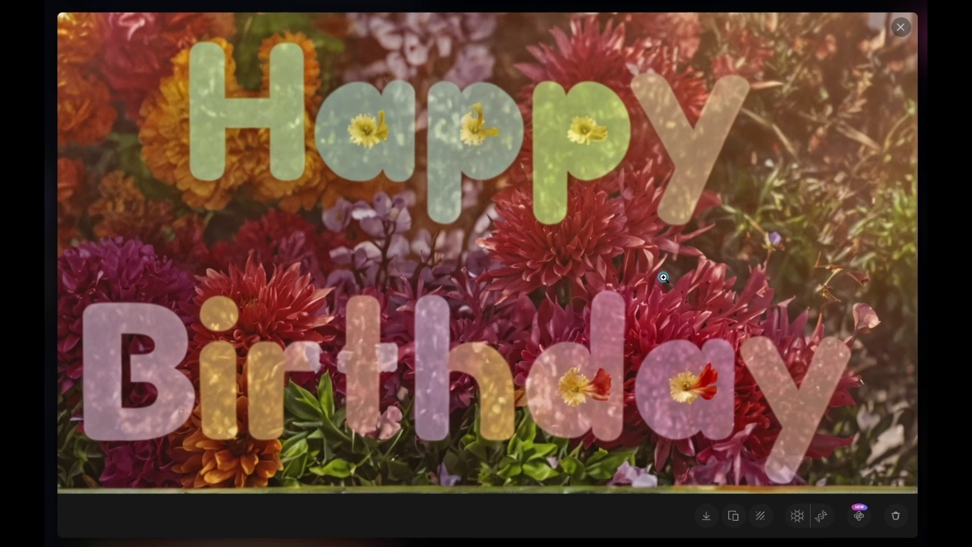
left_click(900, 27)
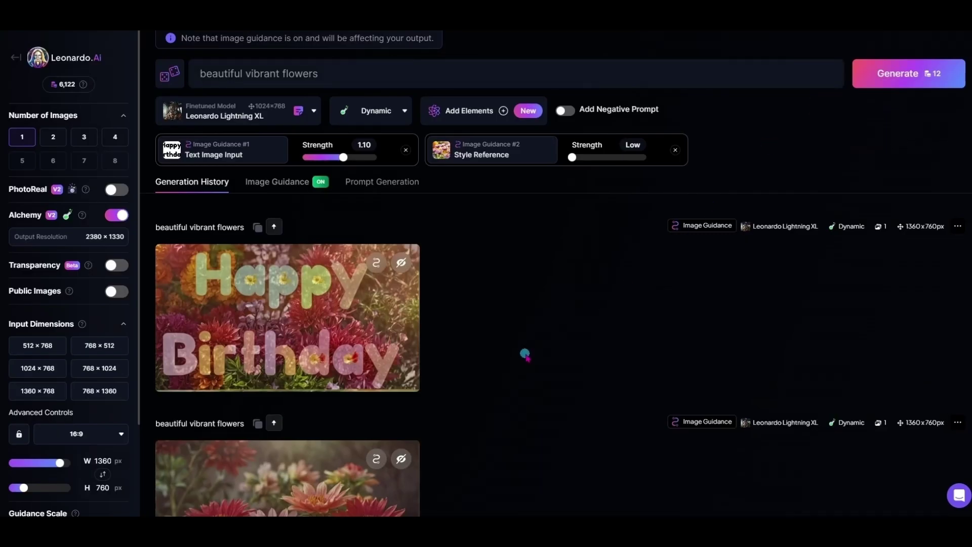
mouse_move(287, 304)
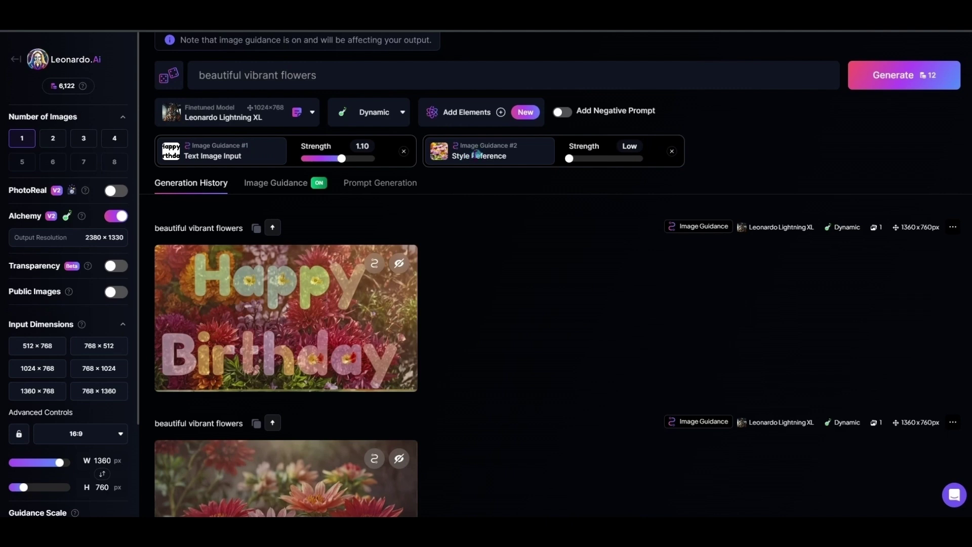
- Remove the block-letter Happy Birthday input and add the thin script Happy Birthday image from the uploads as second image input
left_click(274, 185)
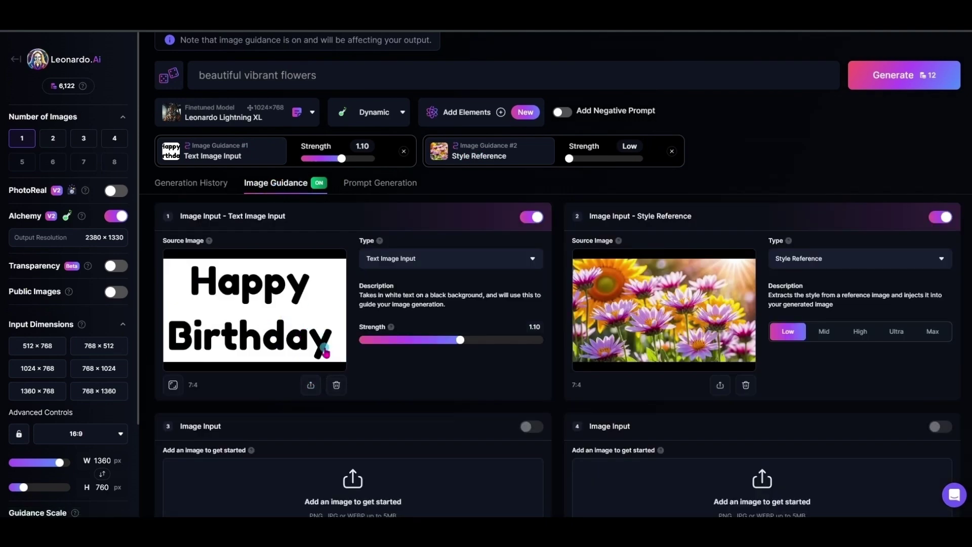
left_click(336, 385)
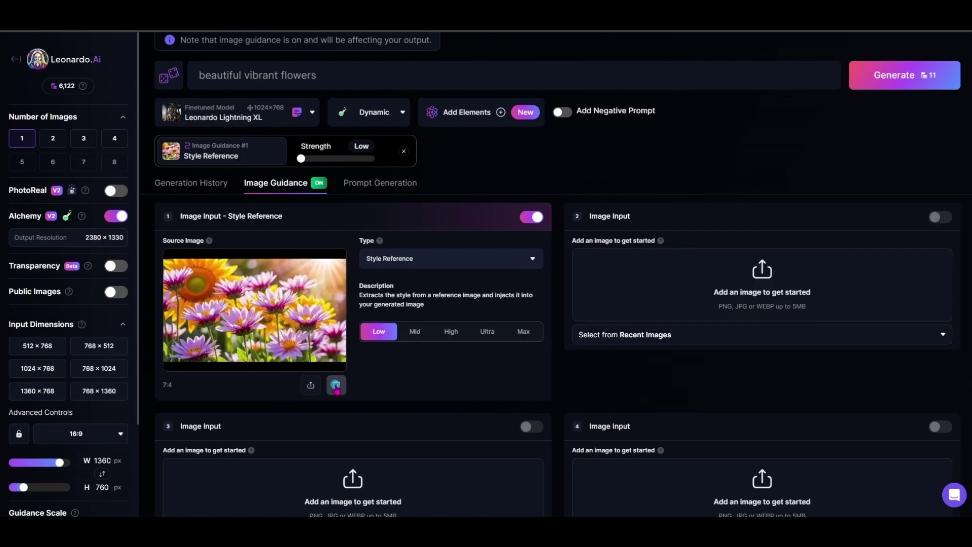
left_click(789, 291)
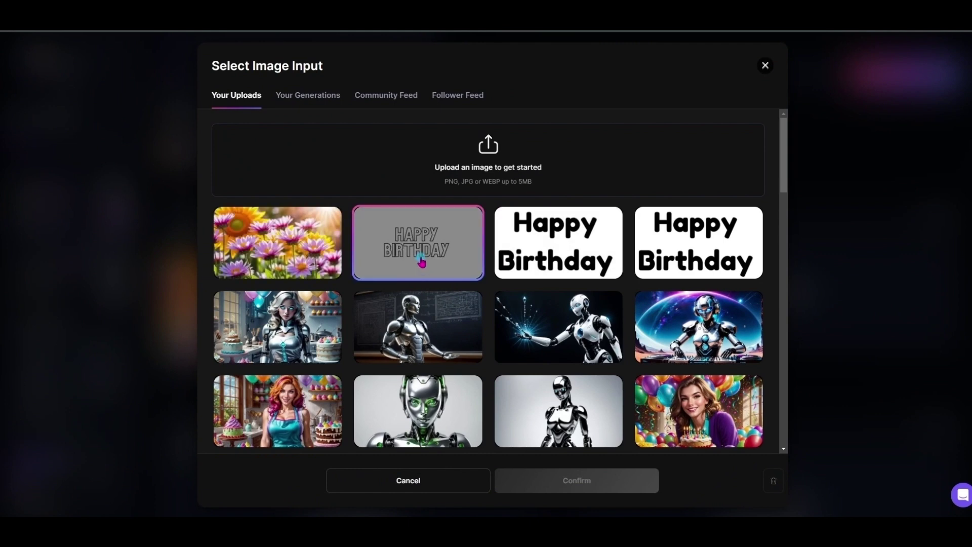
scroll(423, 260, "down", 6)
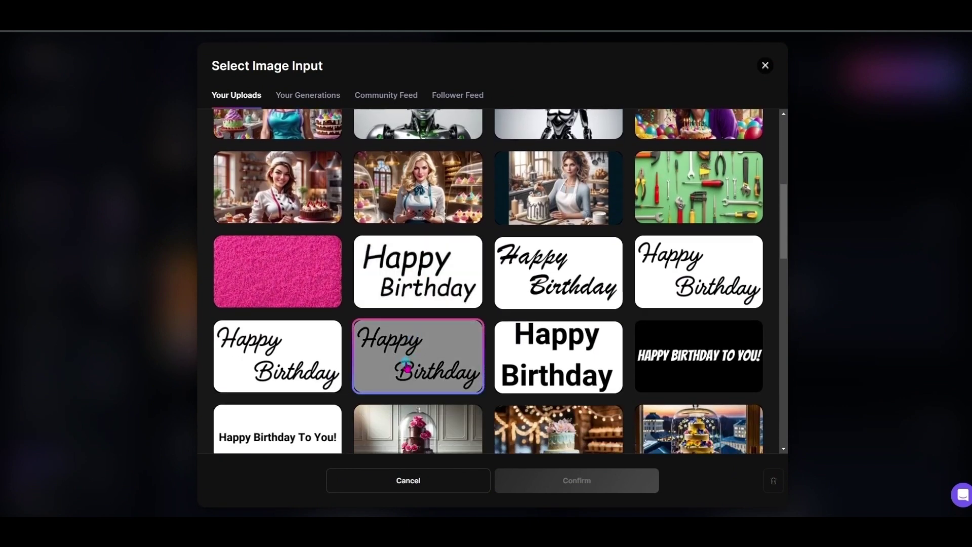
left_click(406, 368)
left_click(622, 479)
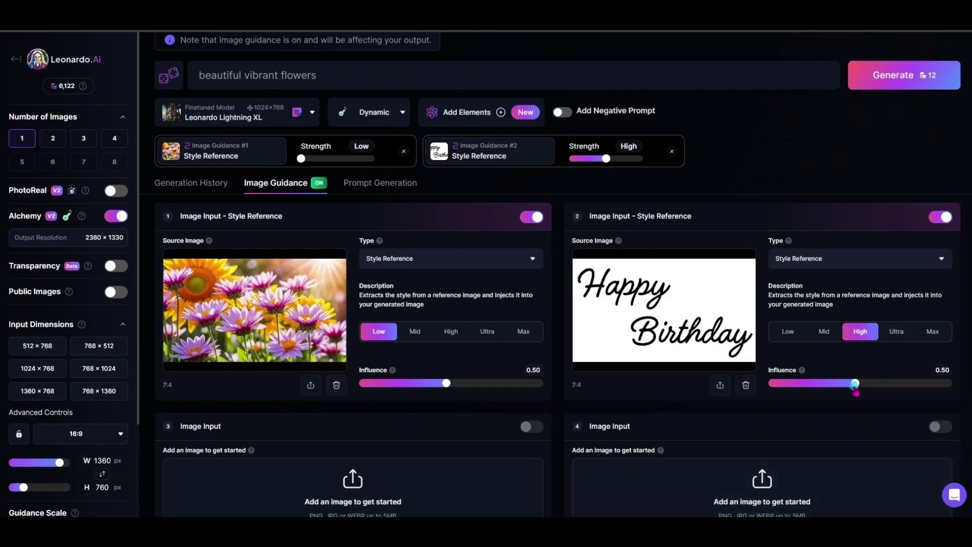
- Set the script Happy Birthday image to Text Image Input with a strength of 1.10
left_click(844, 258)
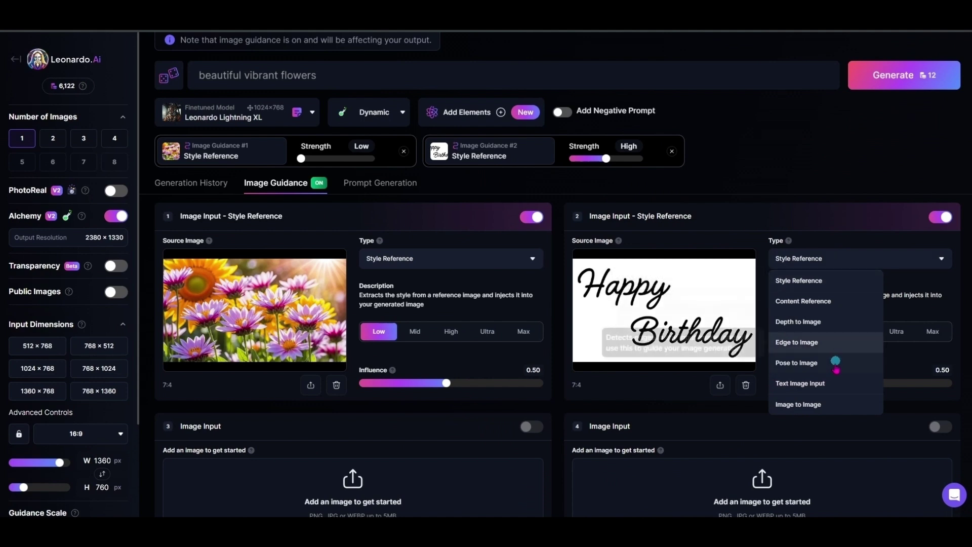
left_click(837, 382)
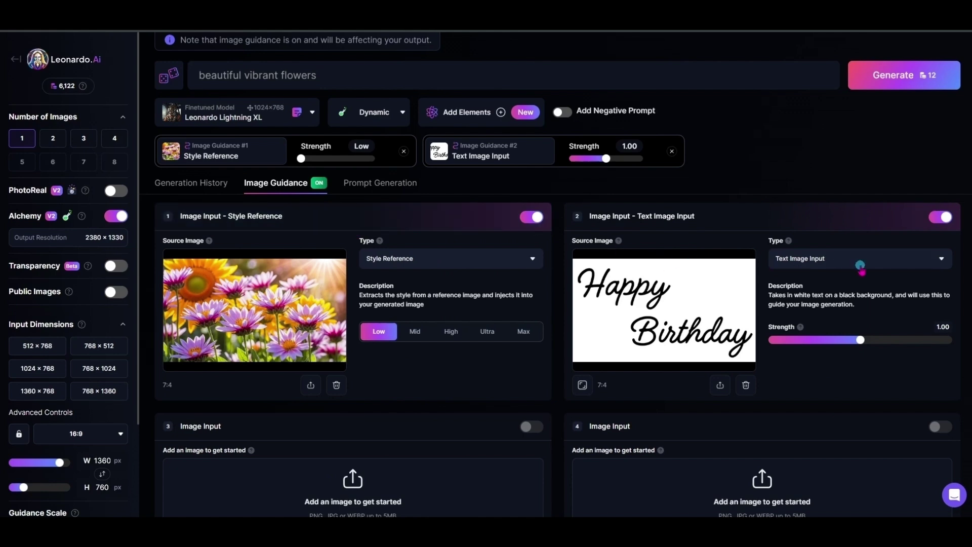
left_click(875, 263)
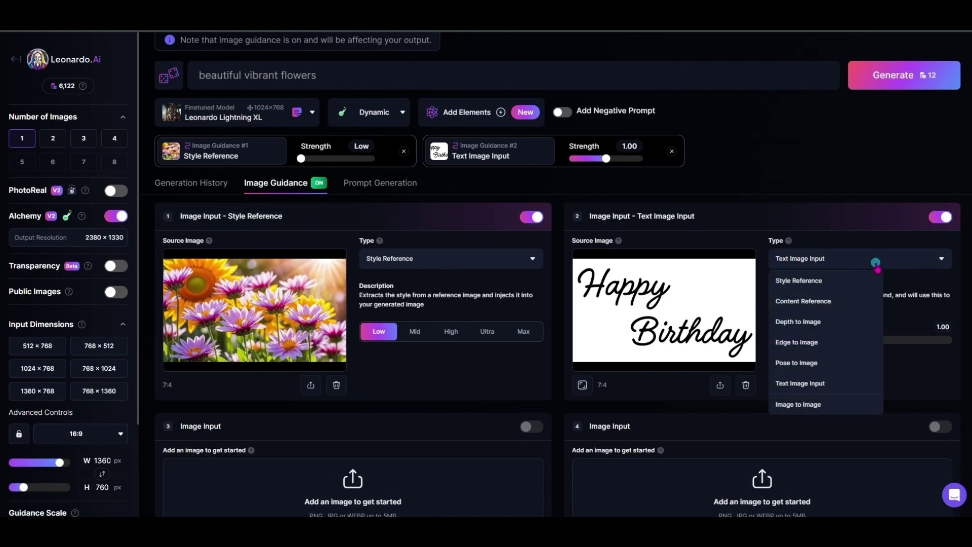
left_click(835, 386)
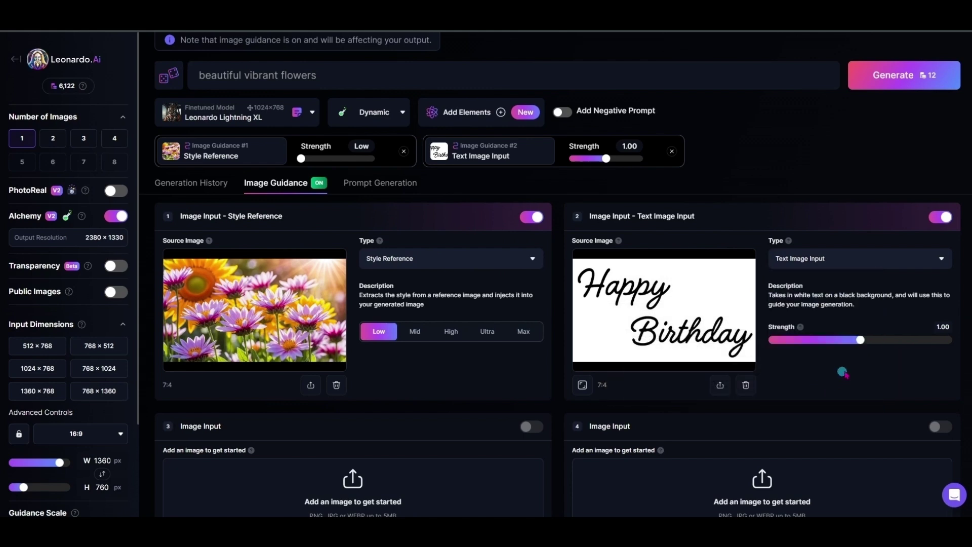
left_click_drag(867, 348, 872, 348)
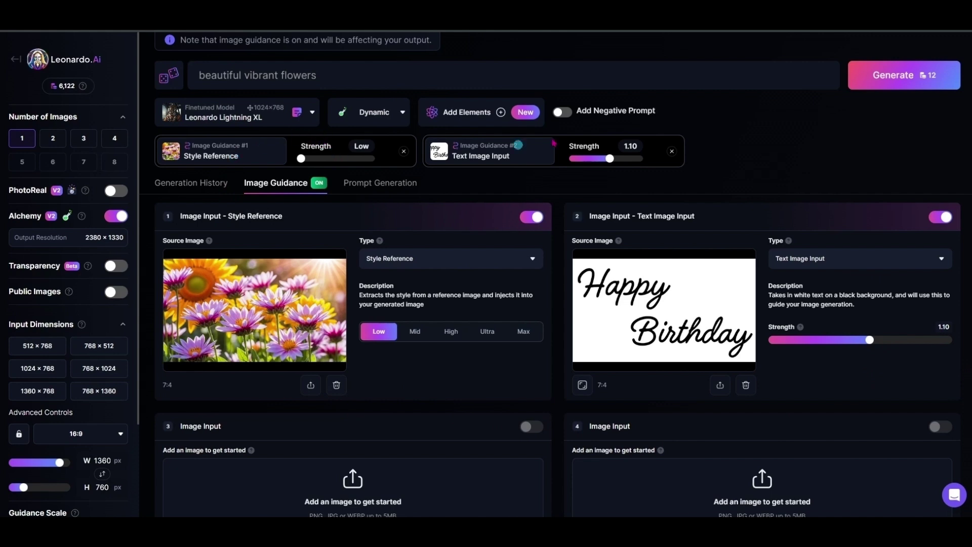
- Generate an image with the script lettering, view it enlarged and compare it with the previous results in the generation history
left_click(925, 80)
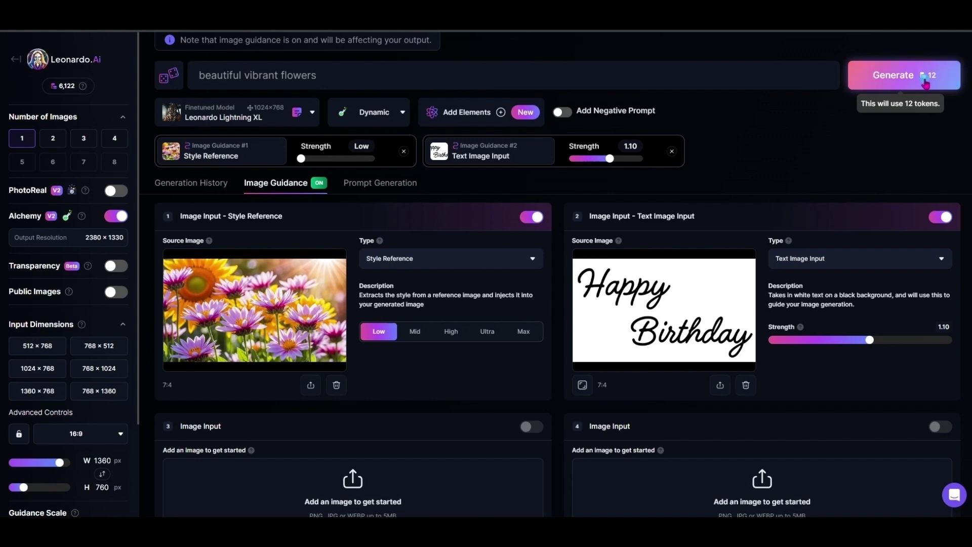
left_click(925, 83)
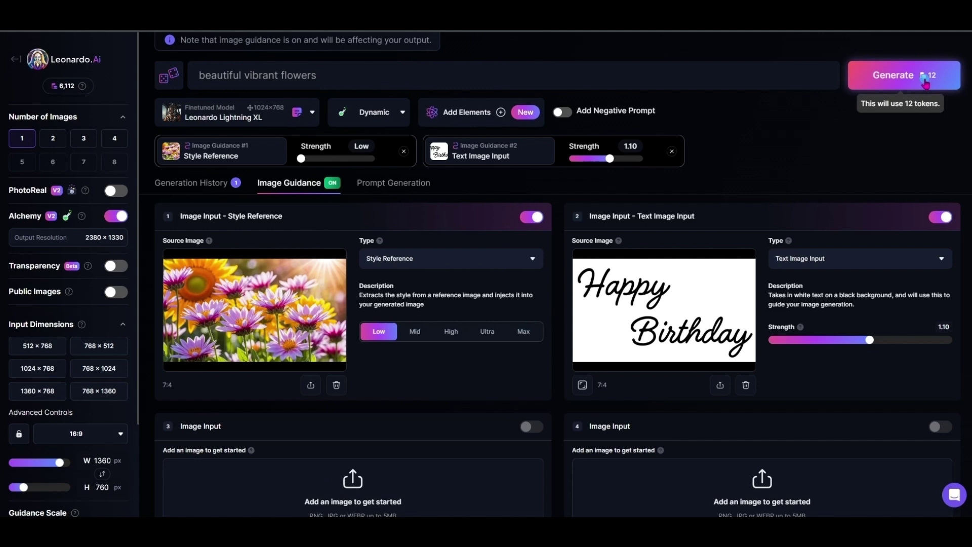
left_click(197, 185)
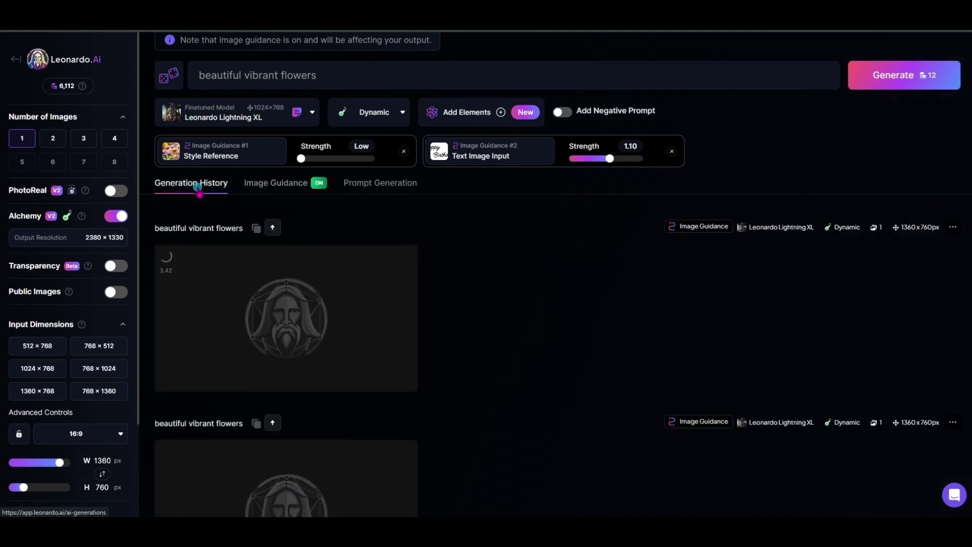
left_click(202, 321)
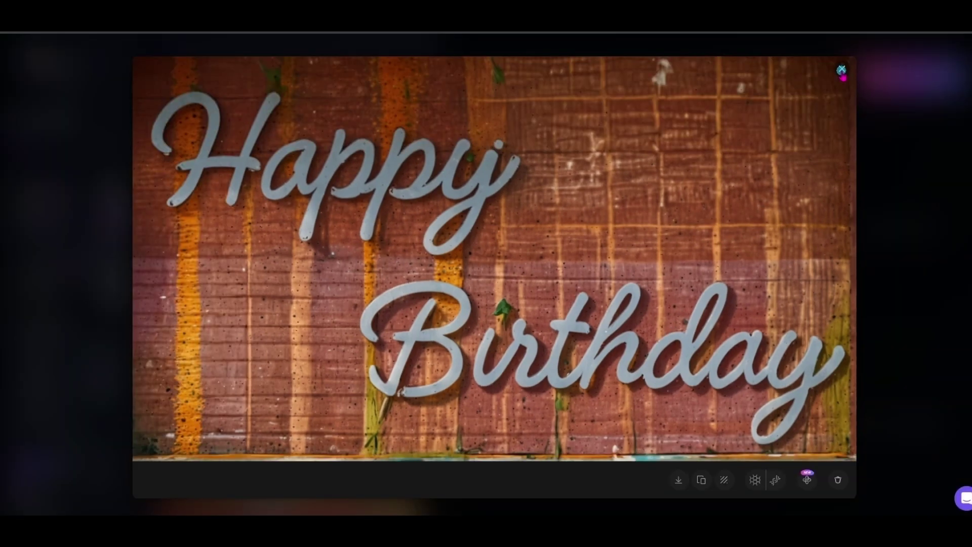
left_click(841, 70)
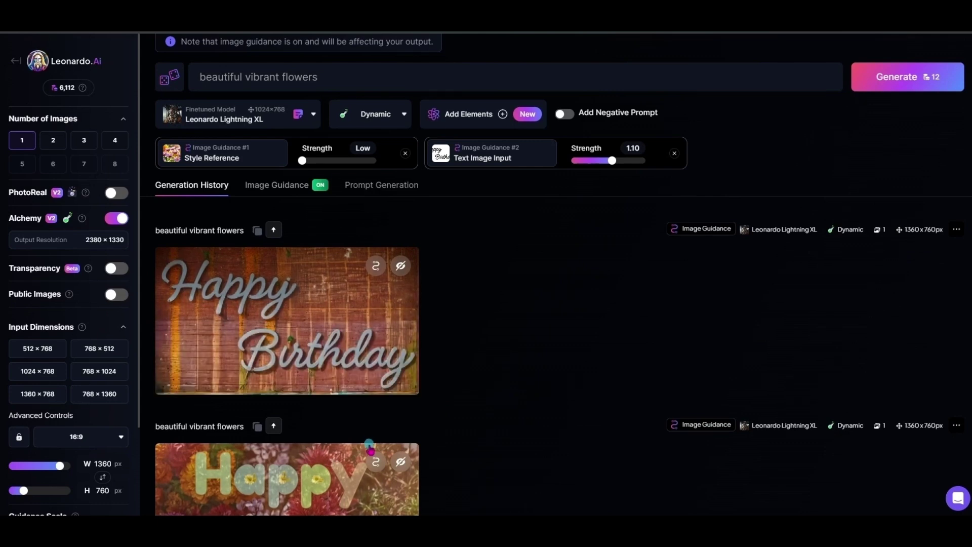
scroll(302, 499, "down", 3)
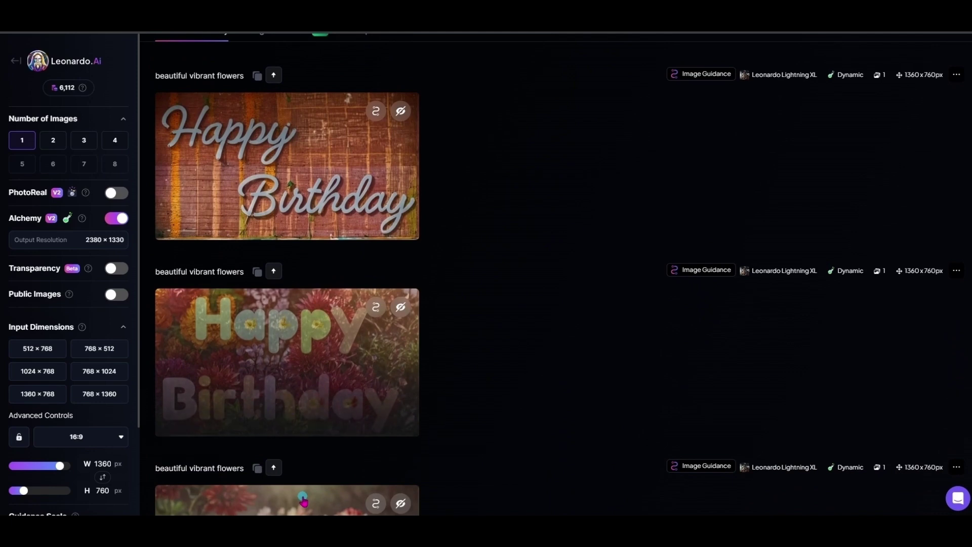
scroll(352, 376, "up", 3)
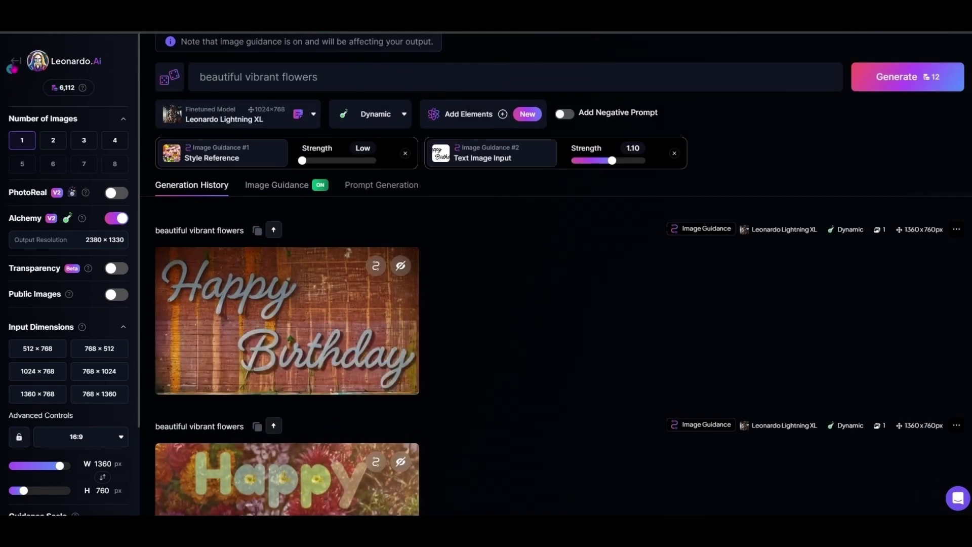
- Find the Happy Birthday image made of weathered tools in the Personal Feed and open its details
left_click(16, 61)
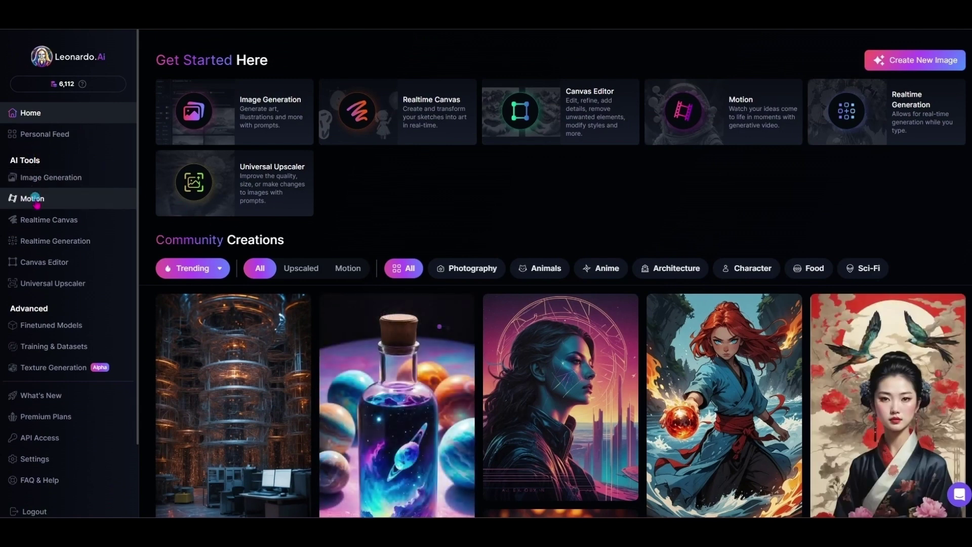
left_click(43, 141)
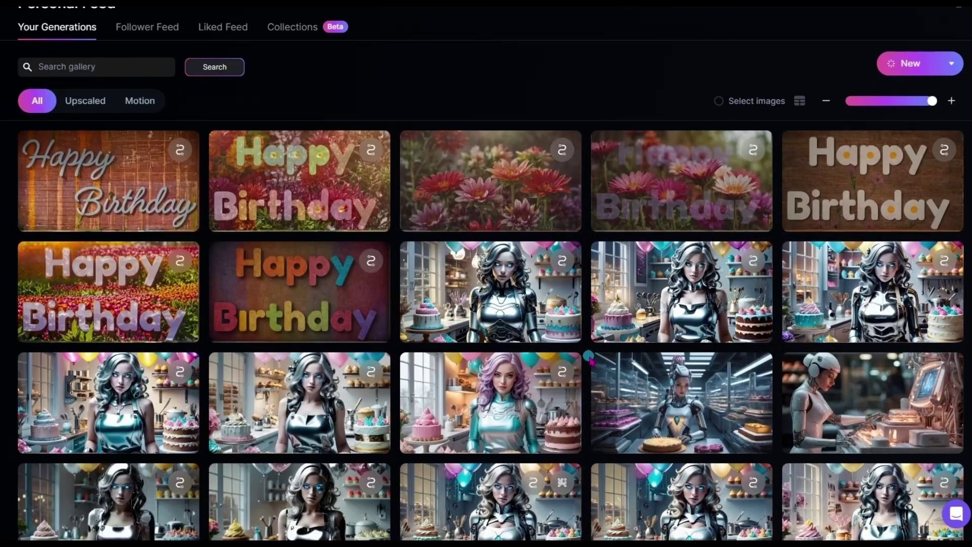
scroll(589, 356, "down", 20)
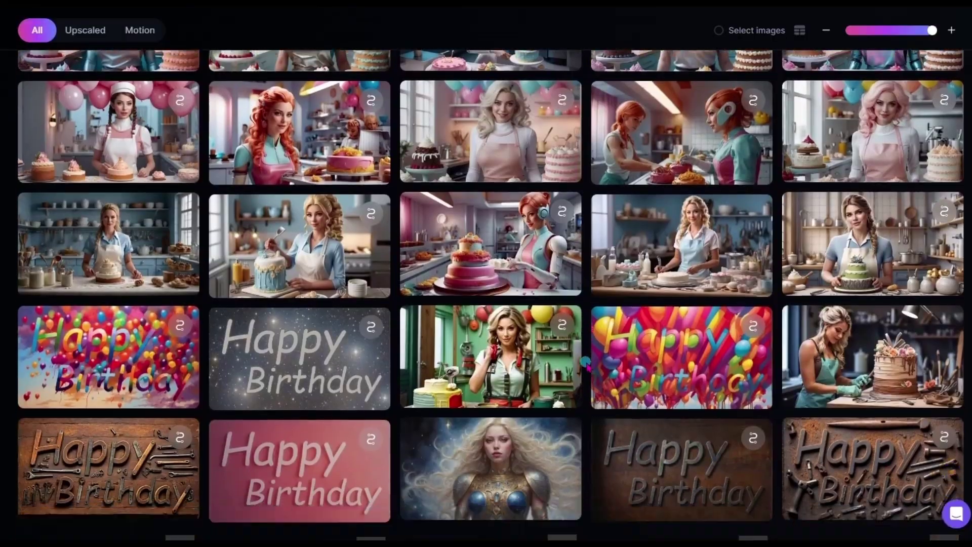
scroll(588, 364, "down", 5)
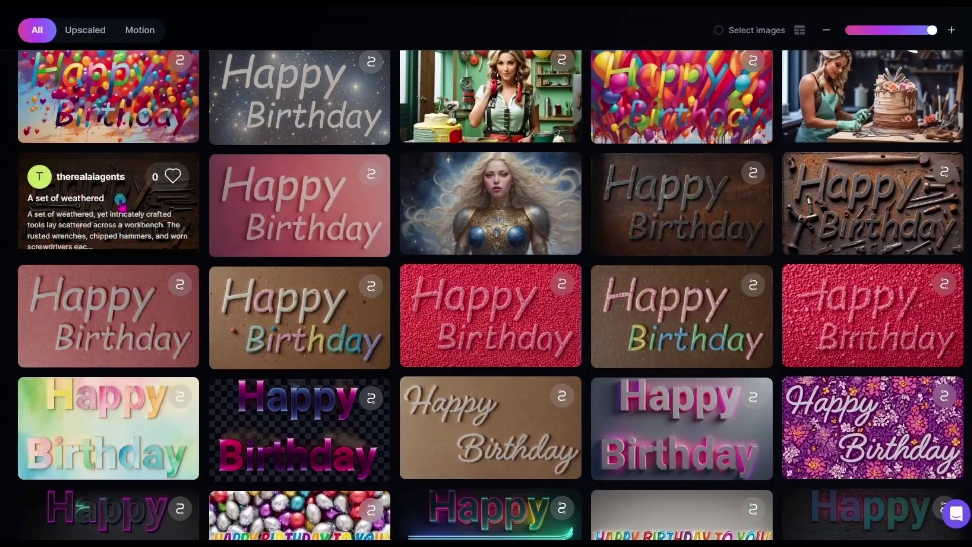
left_click(121, 200)
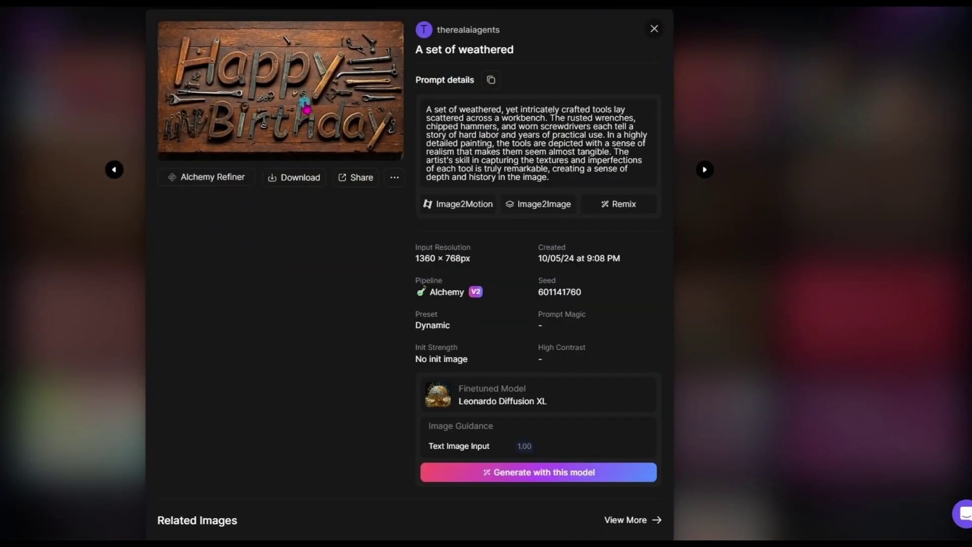
- View the weathered tools Happy Birthday image enlarged and read through its prompt details
left_click(398, 113)
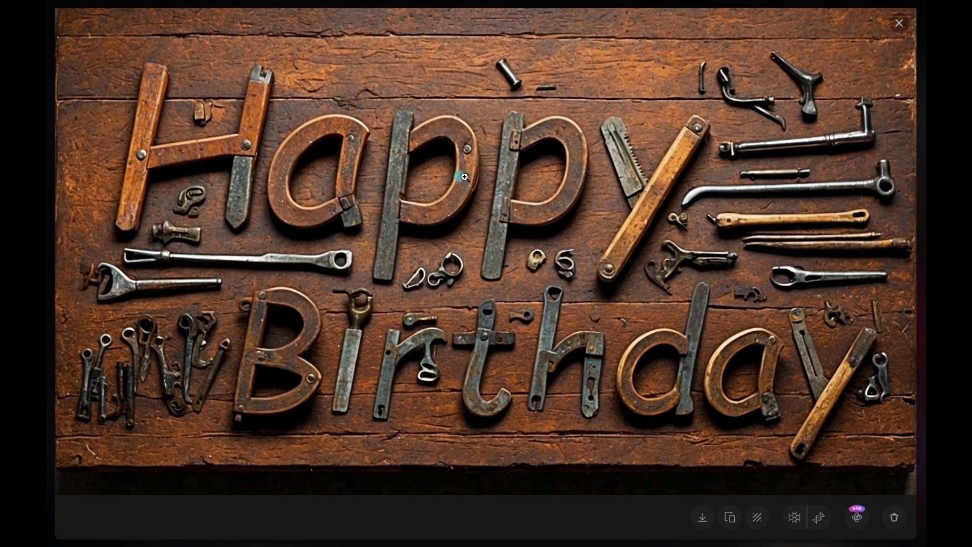
left_click(899, 23)
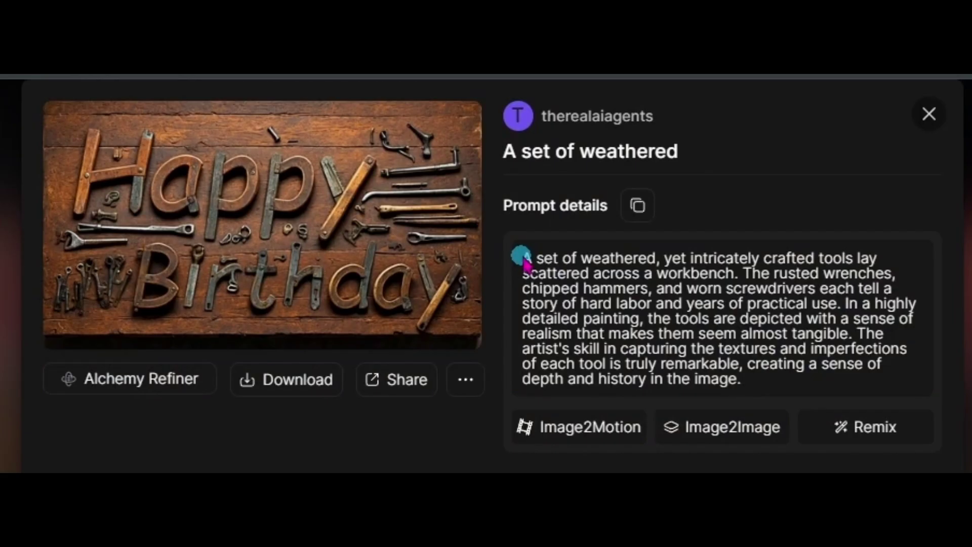
left_click_drag(496, 83, 650, 160)
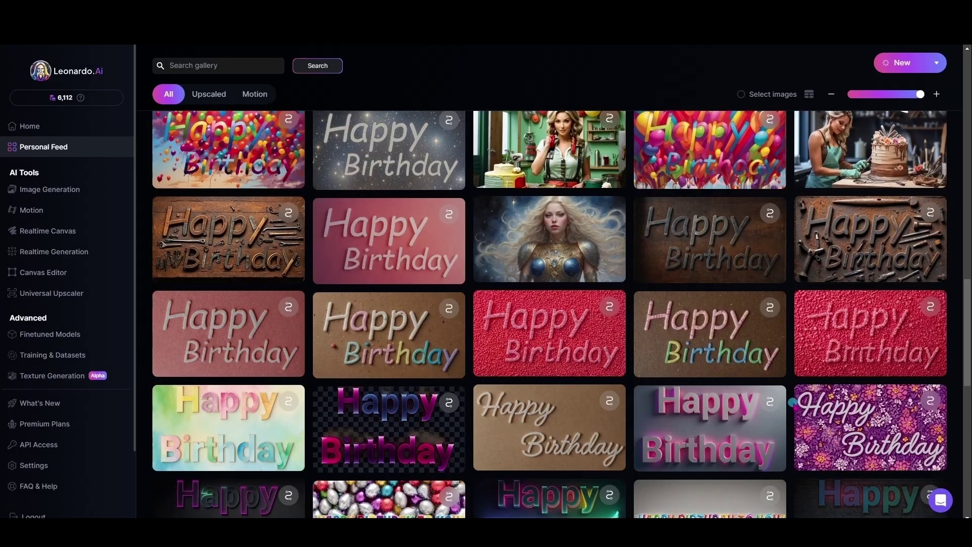
- Open the floral Happy Birthday image's details and read the prompts of it and the neighbouring white frosting and colorful sprinkle frosting versions
scroll(843, 372, "down", 1)
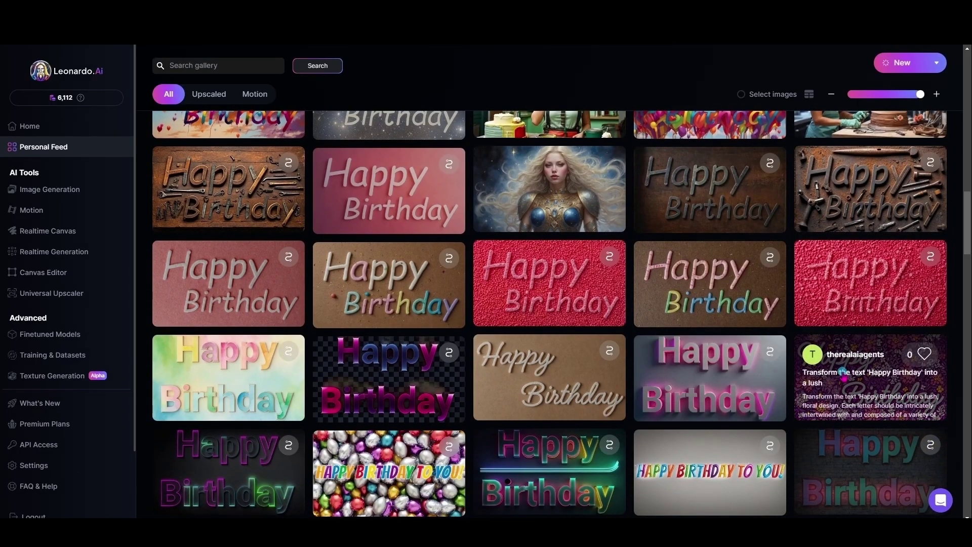
left_click(843, 372)
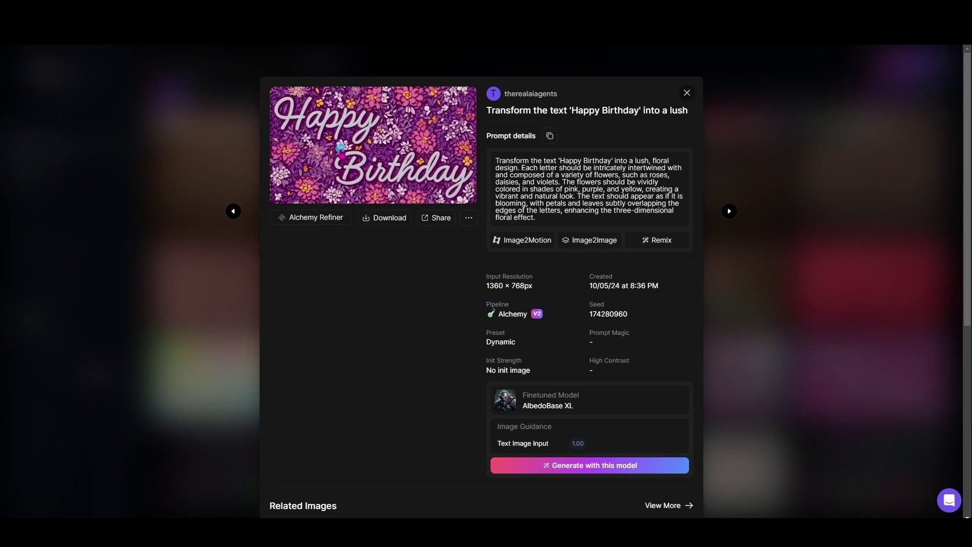
left_click(233, 212)
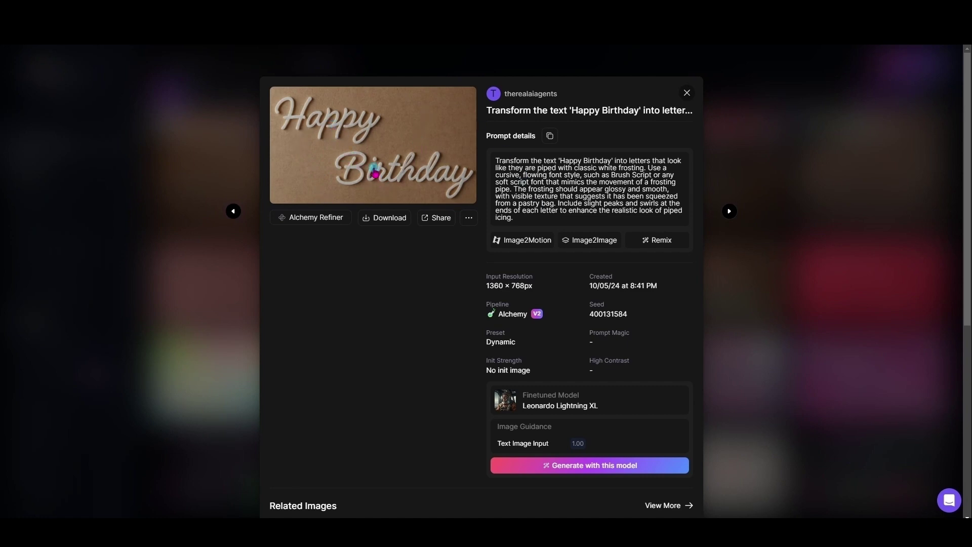
left_click(233, 211)
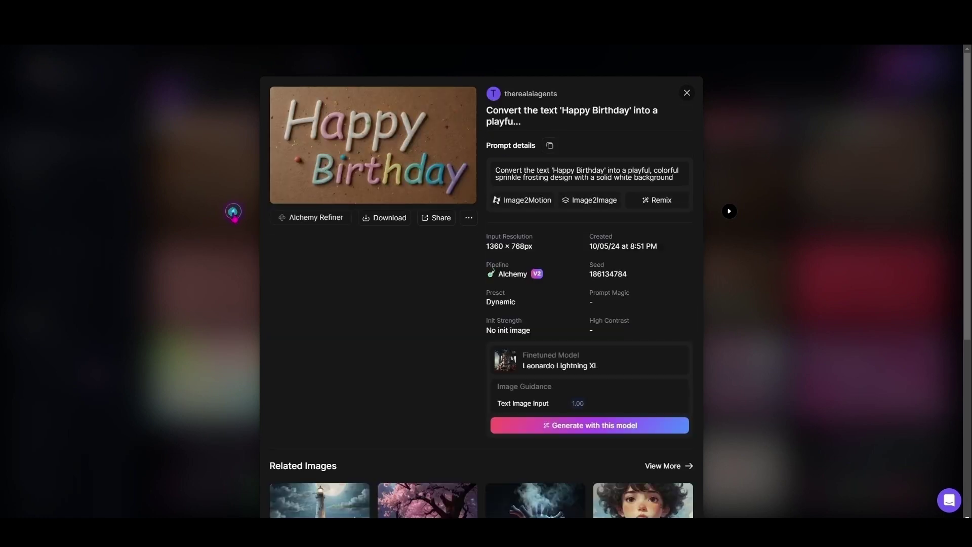
left_click(233, 211)
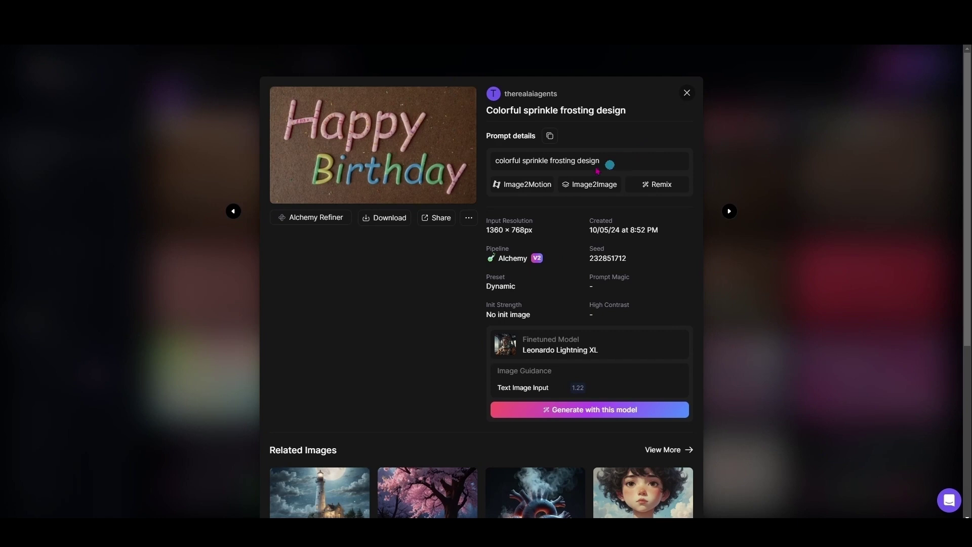
left_click_drag(494, 162, 602, 162)
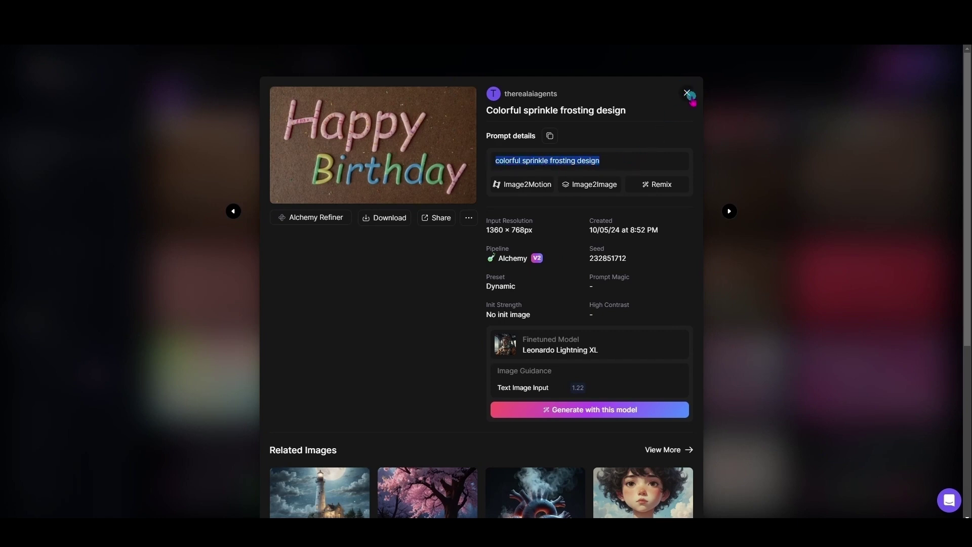
- Go through the details of the pink Happy Birthday images, reading the prompts and image guidance of the pink sprinkles versions
left_click(233, 211)
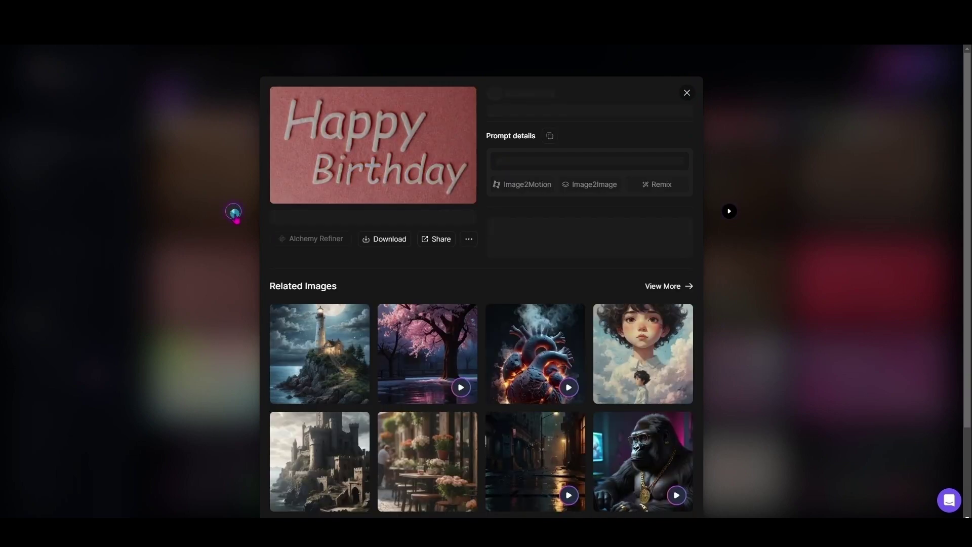
left_click(233, 211)
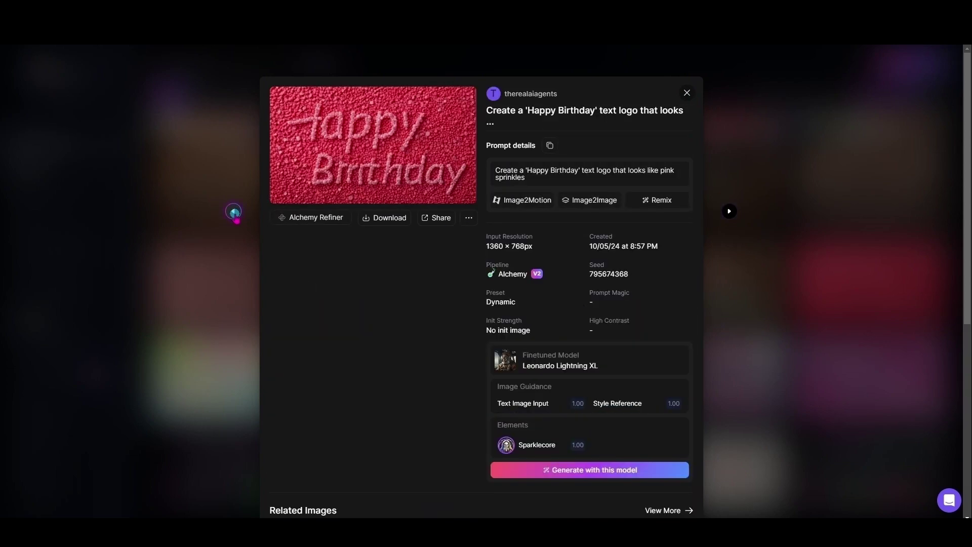
left_click(233, 211)
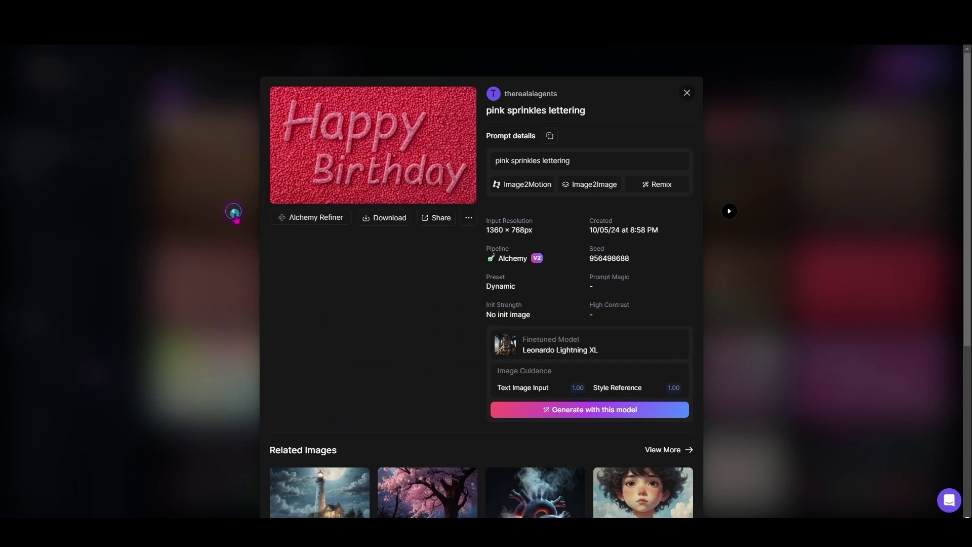
- Find the flames Happy Birthday To You image in the Personal Feed, review its details and view it enlarged
scroll(572, 324, "down", 3)
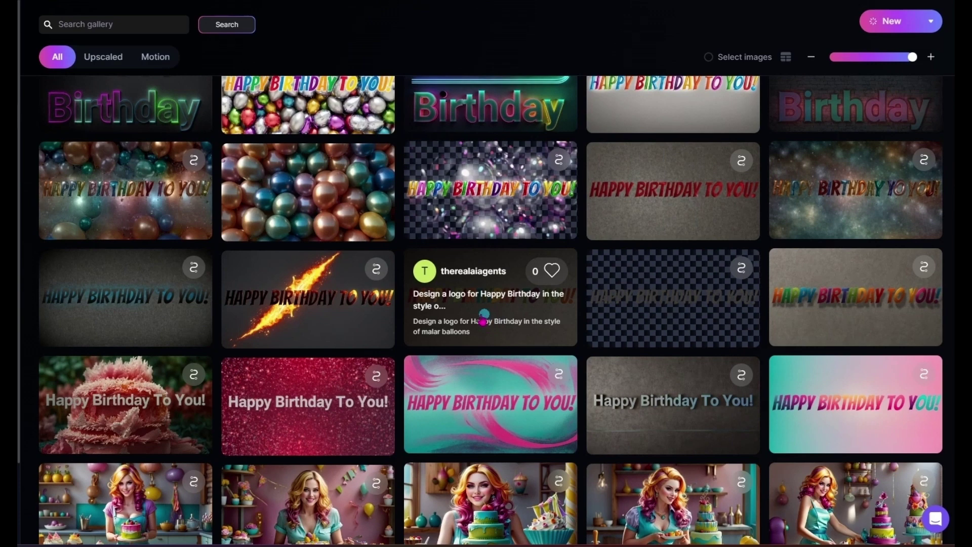
left_click(308, 315)
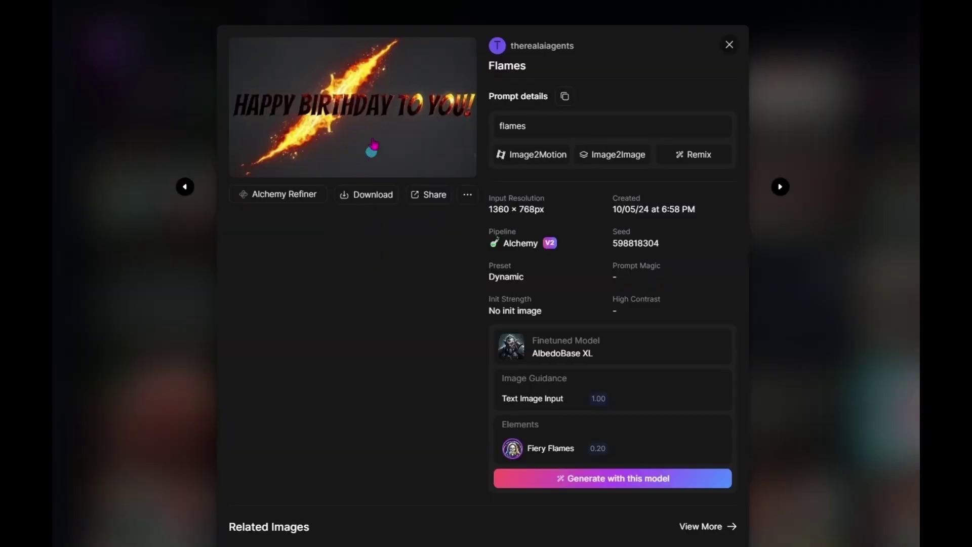
left_click(368, 109)
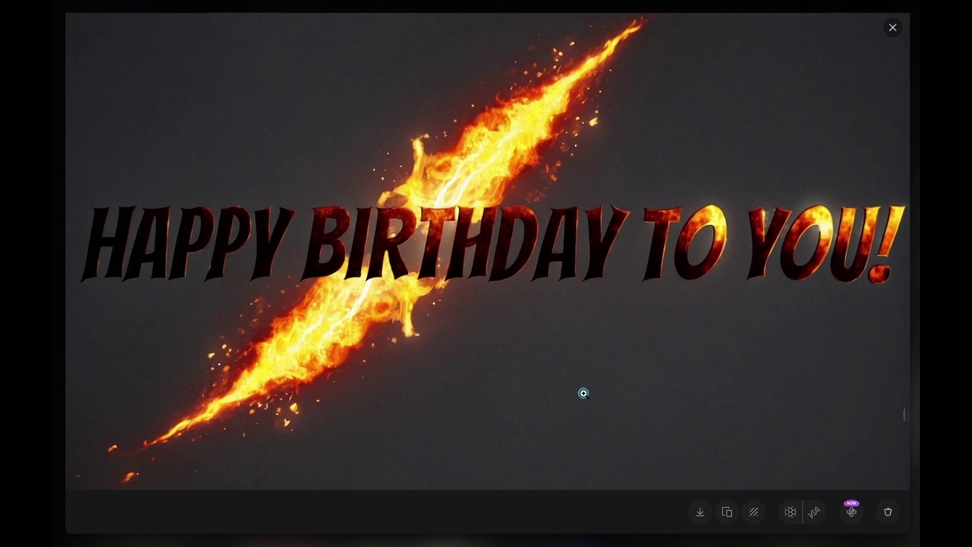
left_click(893, 29)
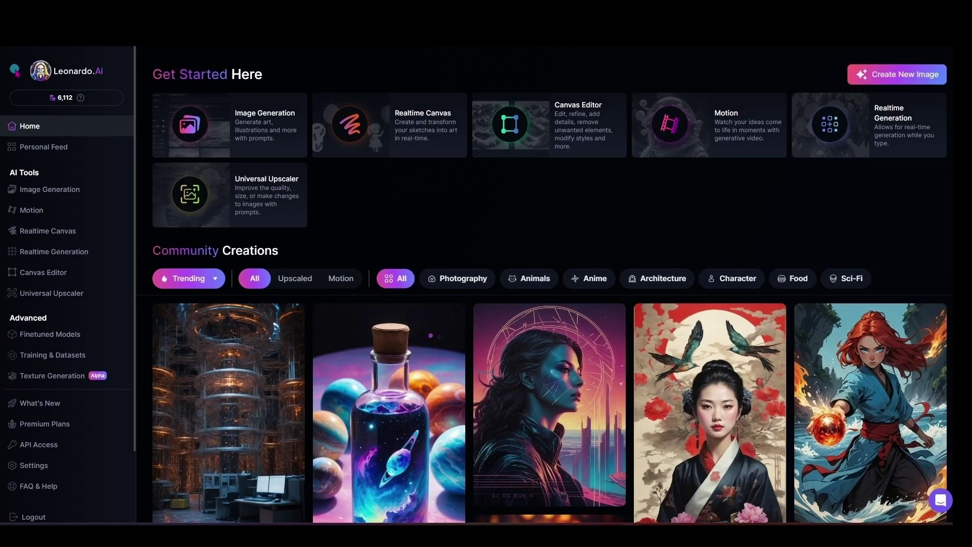
- Open Image Generation, browse the available Elements and add the Soft Pastel Anime element
left_click(258, 141)
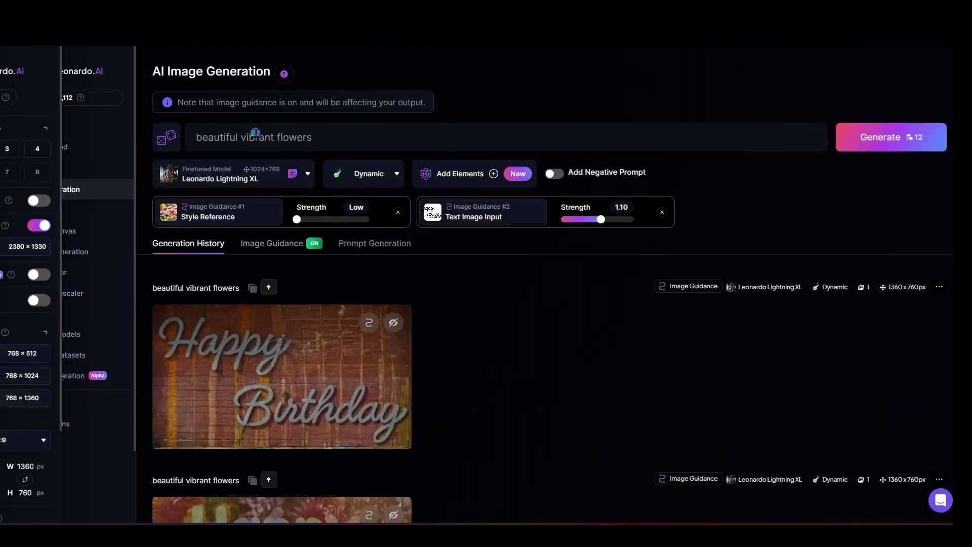
left_click(479, 178)
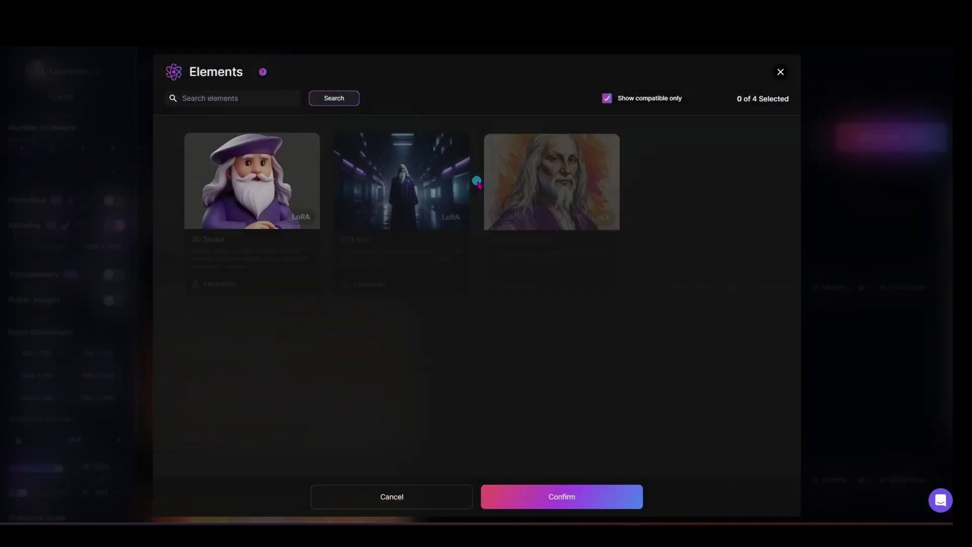
scroll(584, 300, "down", 1)
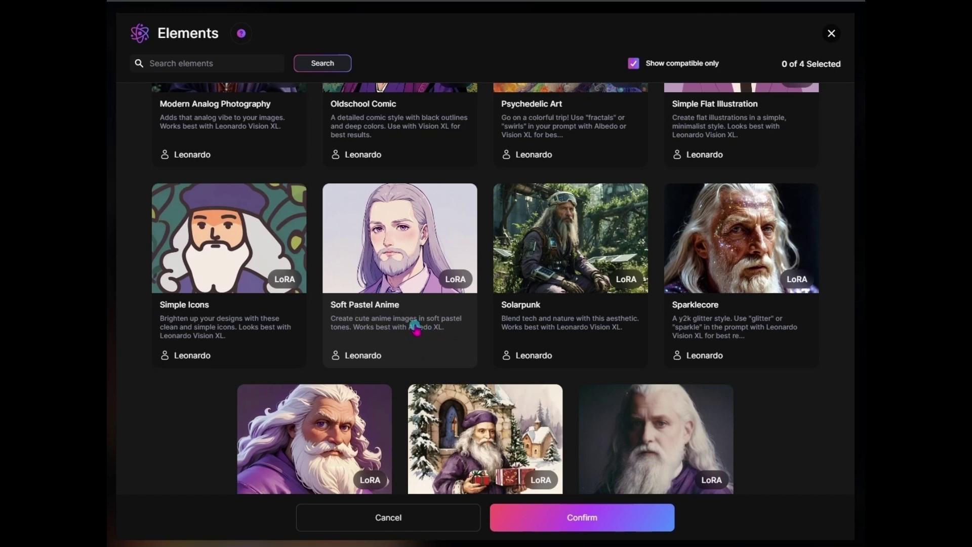
scroll(409, 277, "up", 3)
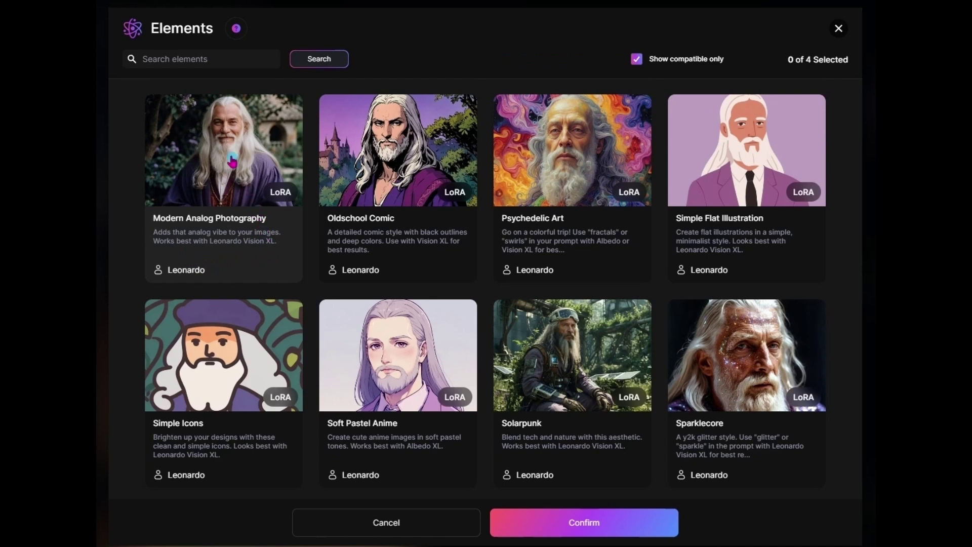
left_click(372, 386)
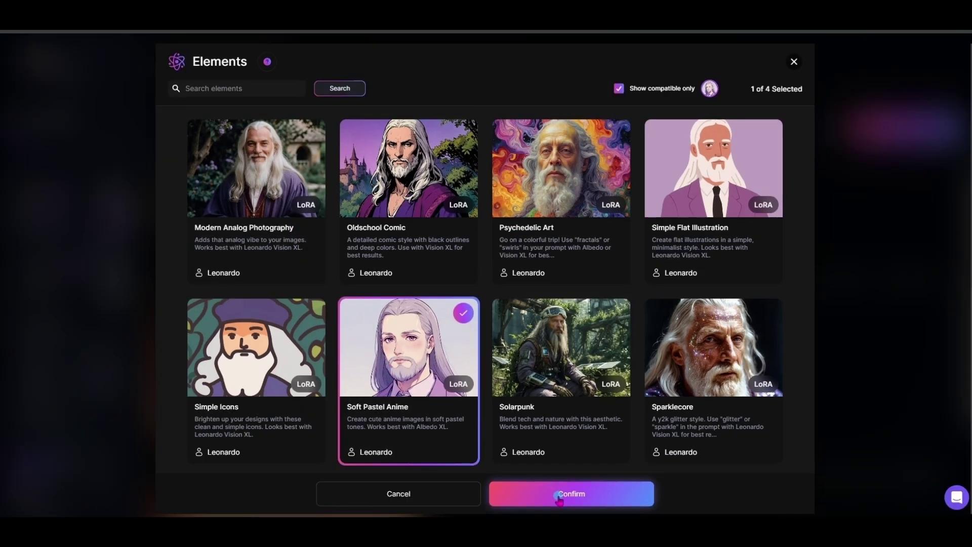
left_click(558, 497)
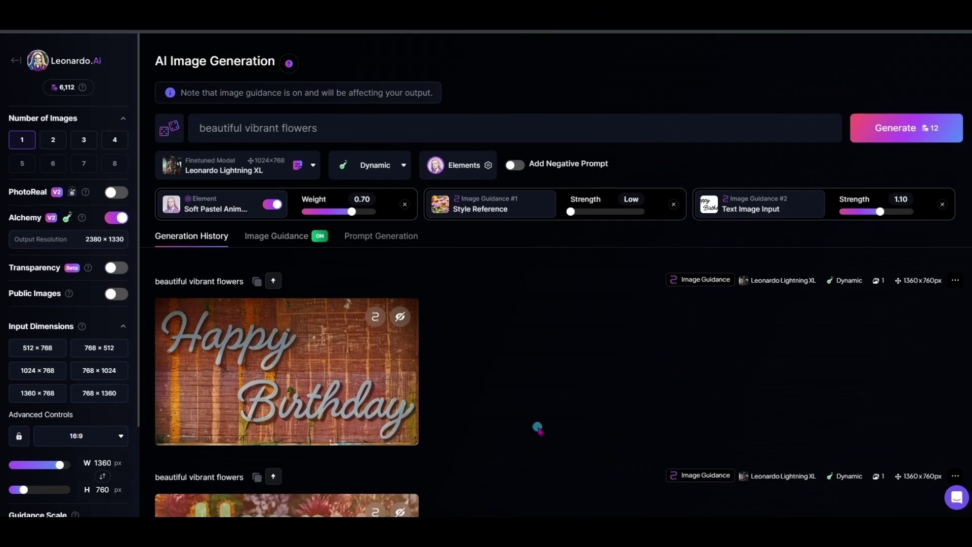
- Copy the full futuristic robot female cake decorator prompt from the generation history and replace the current prompt with it
scroll(460, 390, "down", 10)
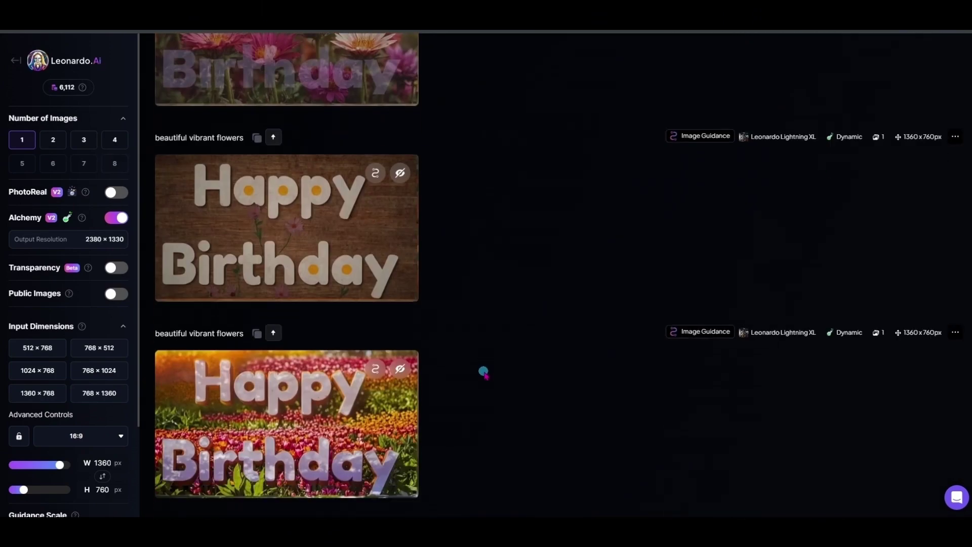
scroll(483, 372, "down", 10)
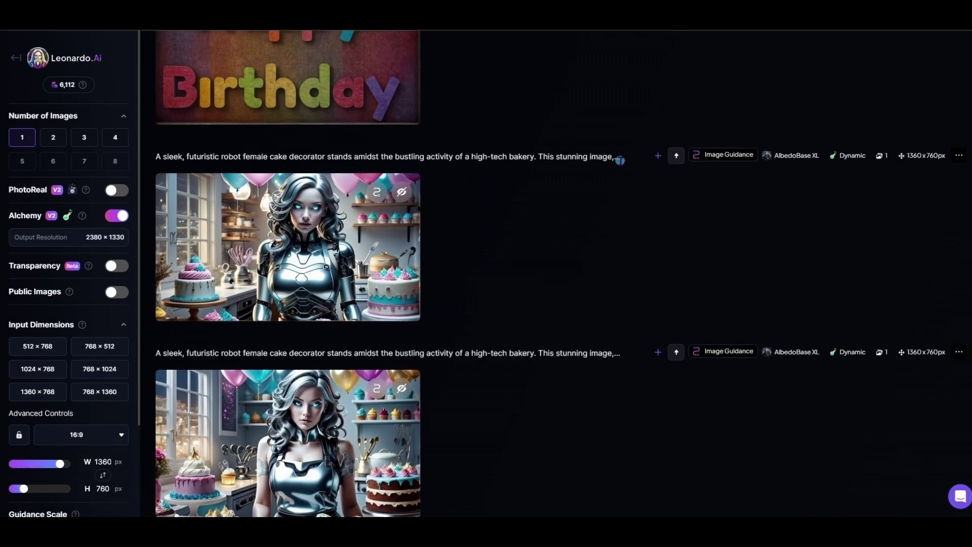
left_click(658, 155)
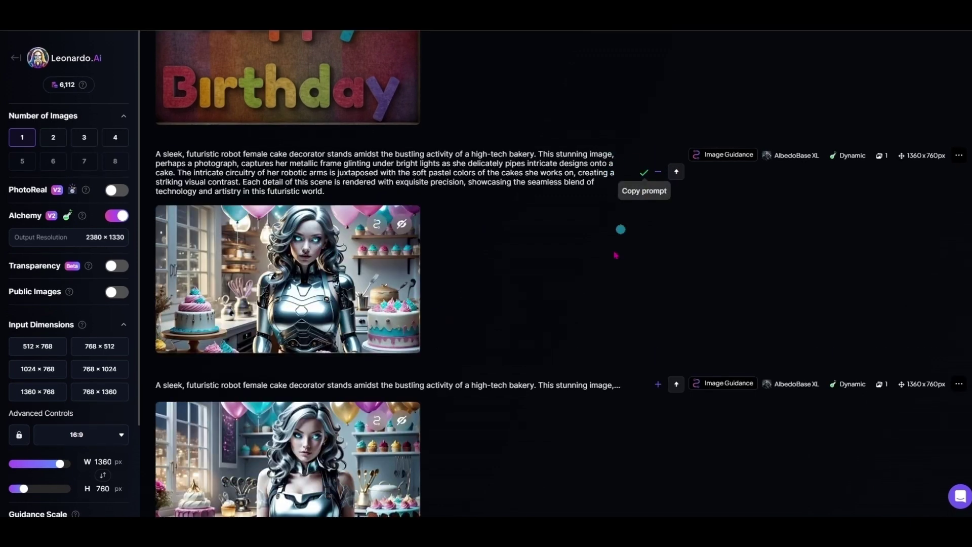
scroll(575, 303, "up", 15)
scroll(570, 304, "up", 5)
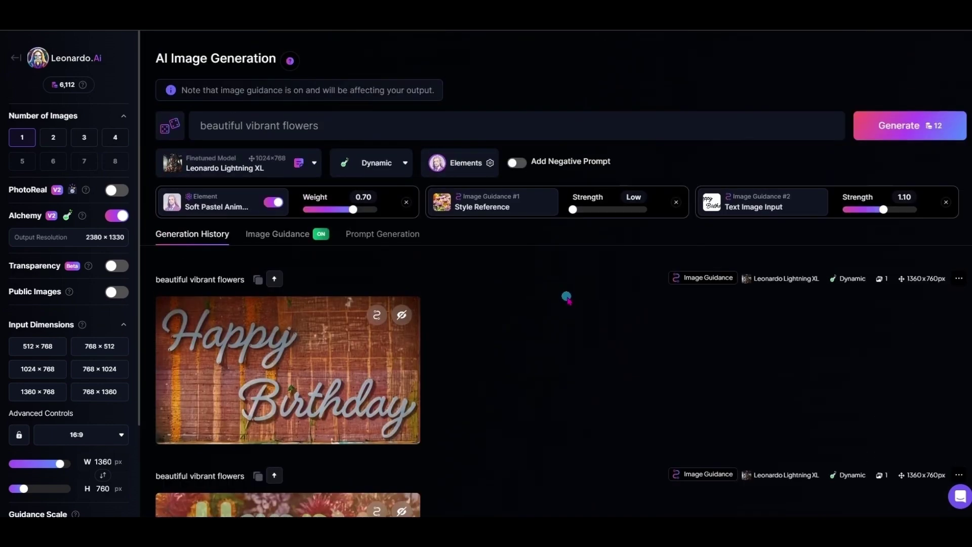
left_click_drag(347, 126, 245, 115)
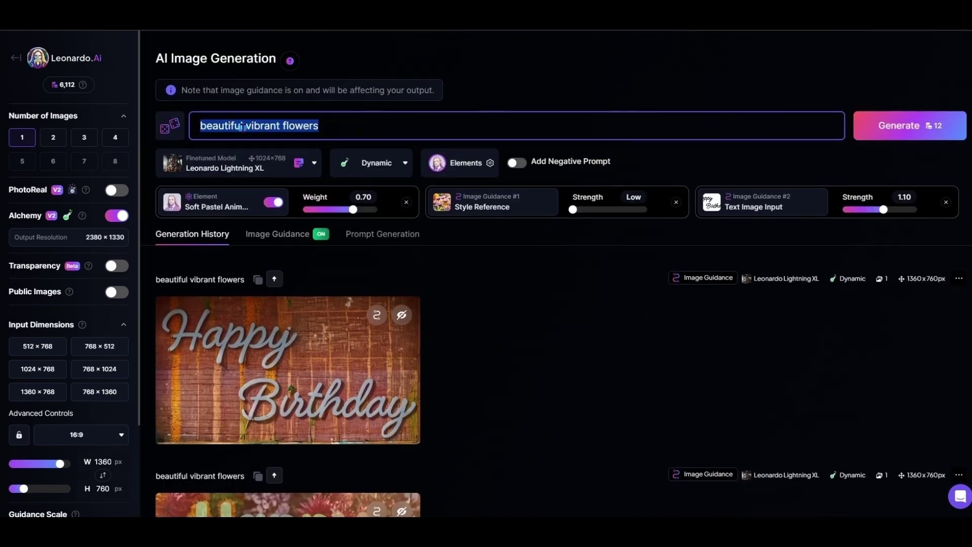
right_click(242, 126)
left_click(283, 203)
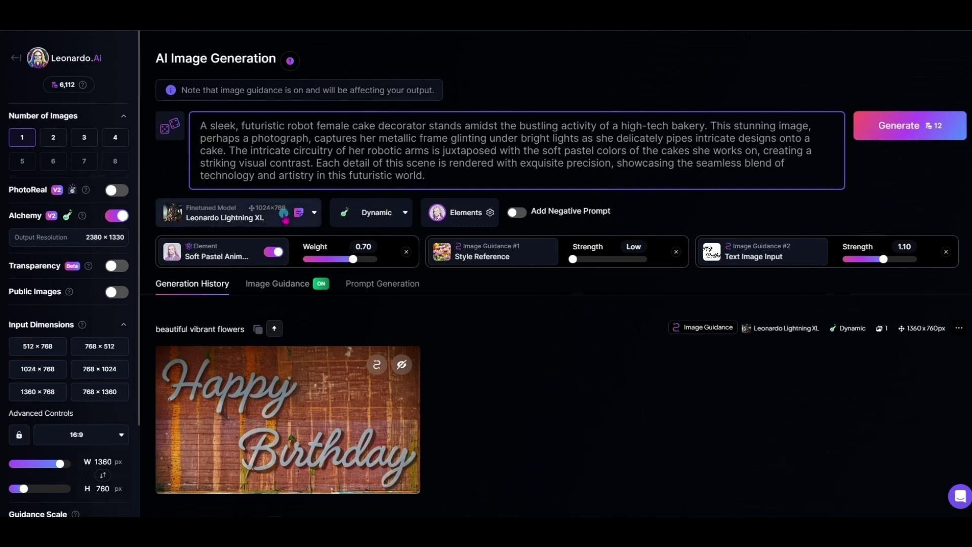
- Set the finetuned model to AlbedoBase XL and turn off the Style Reference and Text Image Input guidance
left_click(283, 213)
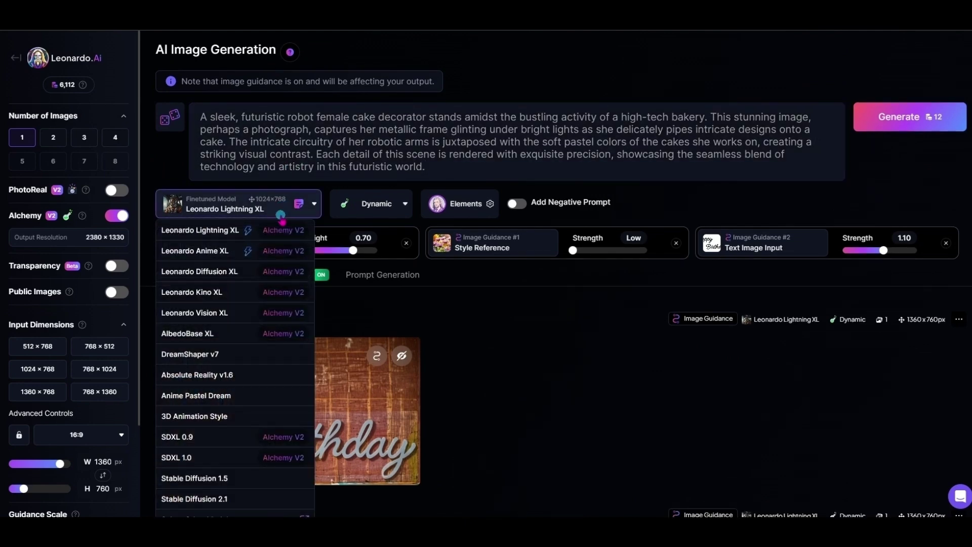
left_click(224, 333)
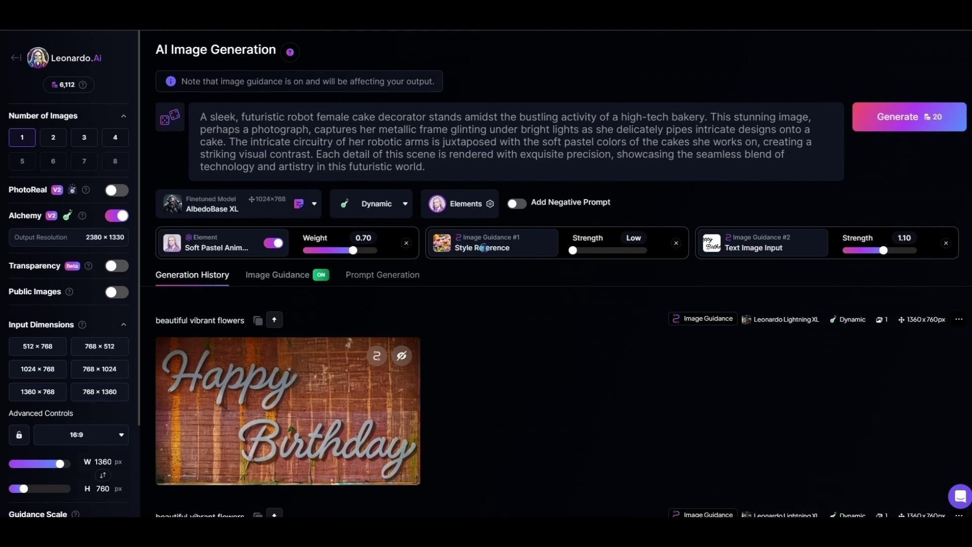
left_click(676, 245)
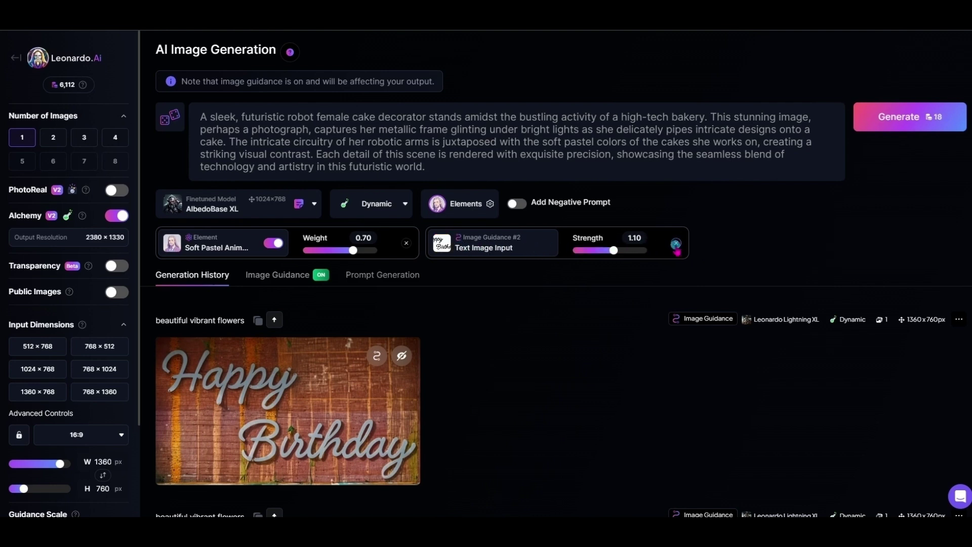
left_click(677, 245)
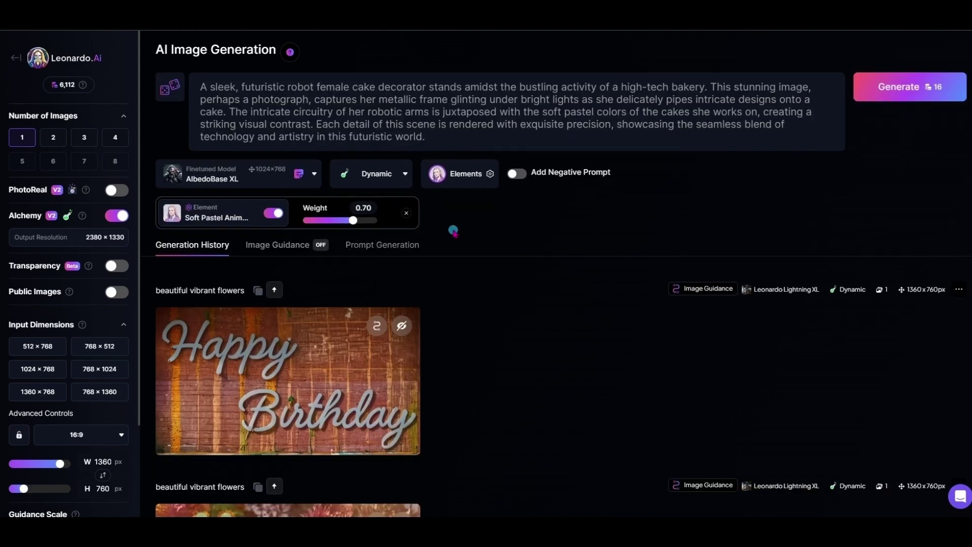
- Delete the flower Style Reference and the Happy Birthday Text Image Input from Image Guidance, and return to the generation history
left_click(280, 245)
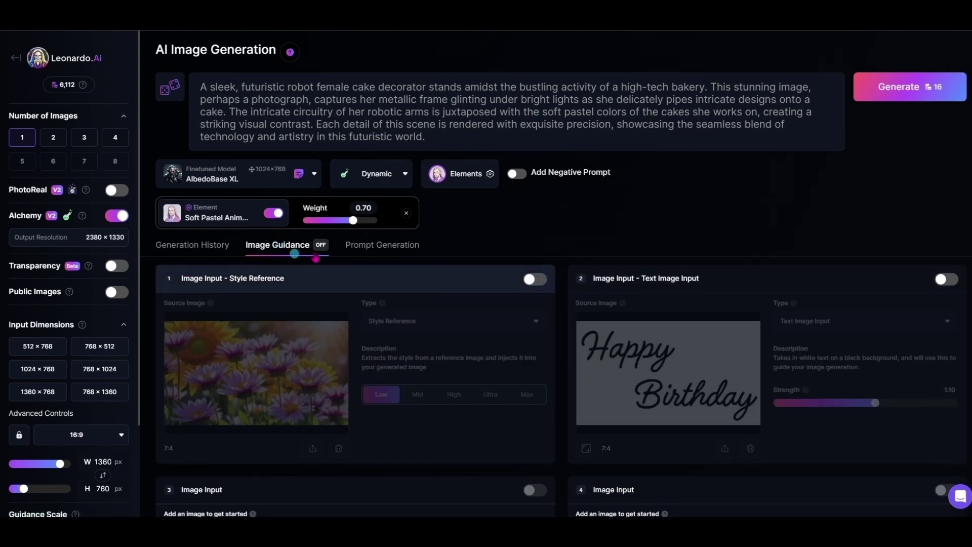
left_click(536, 283)
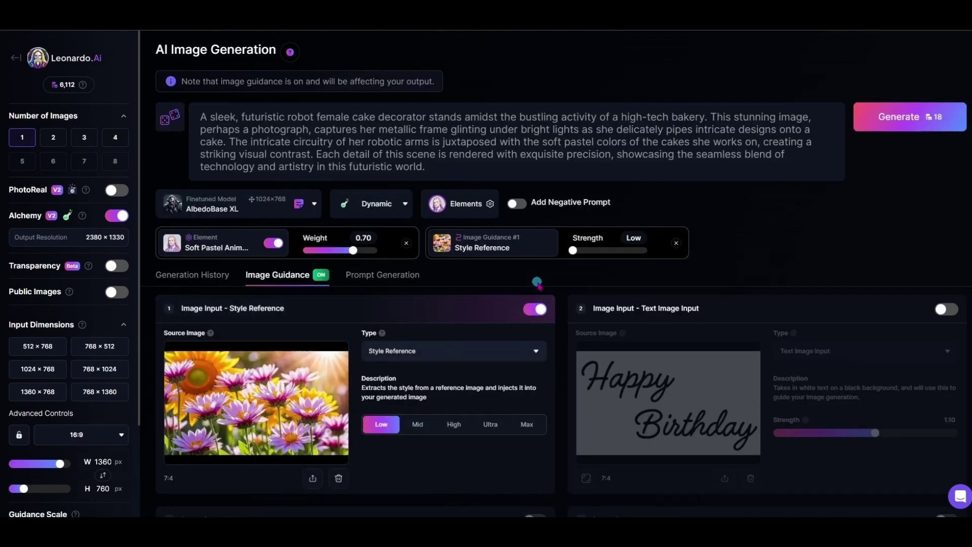
left_click(341, 478)
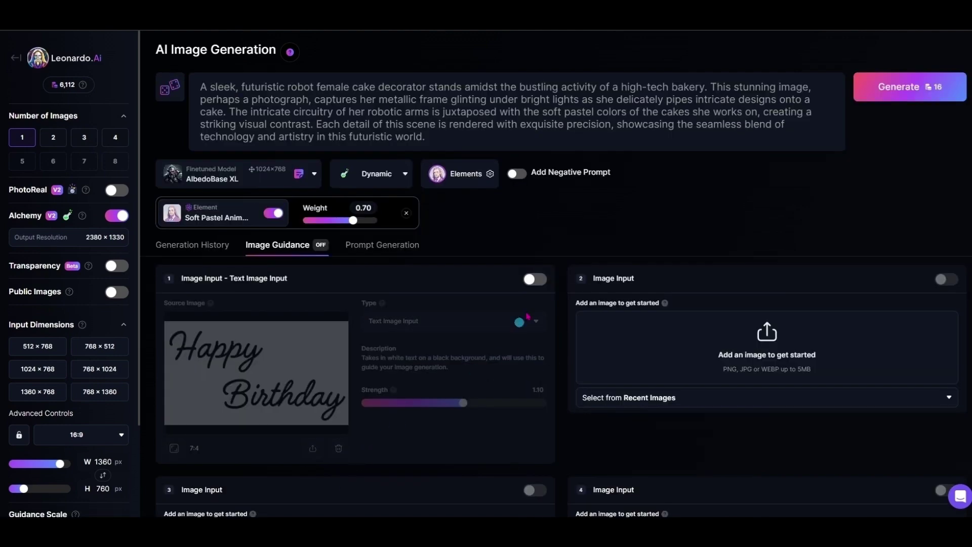
left_click(535, 279)
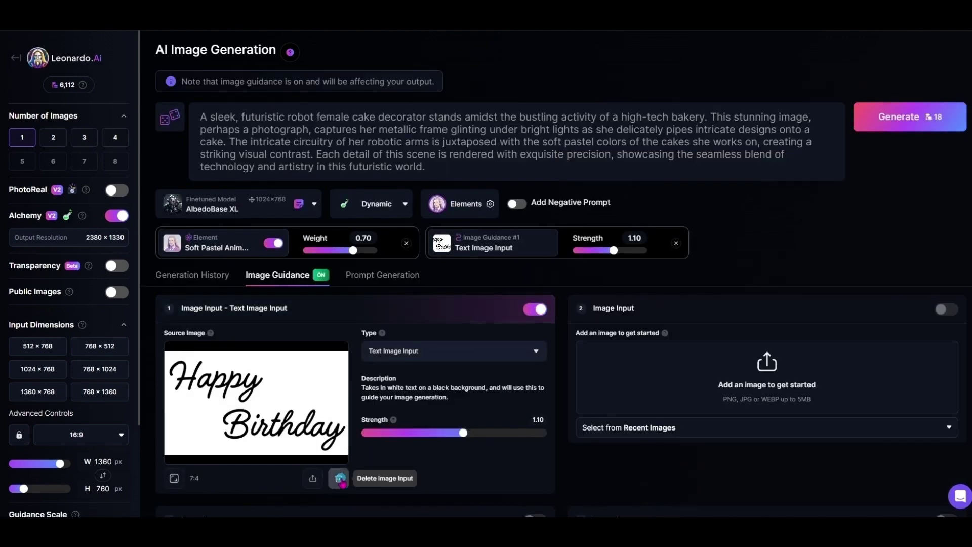
left_click(338, 478)
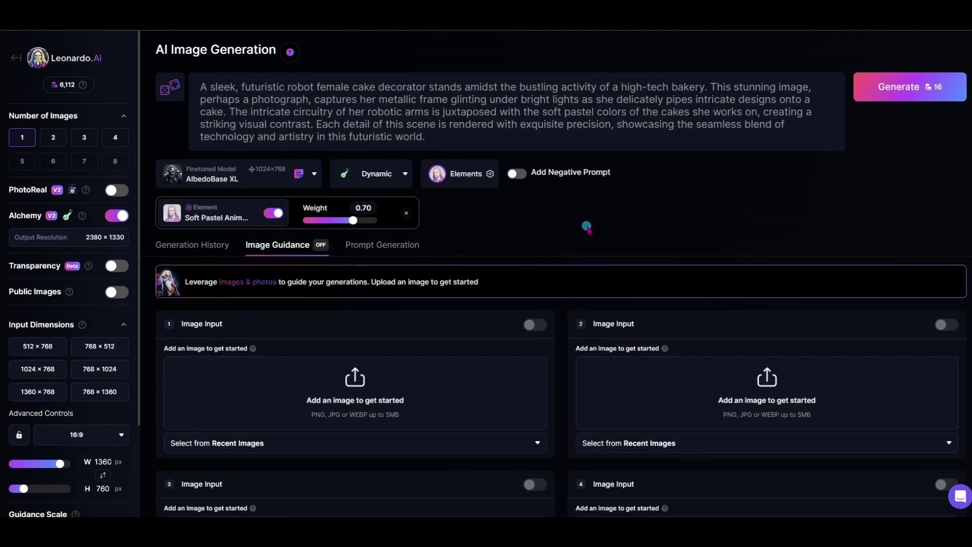
left_click(193, 246)
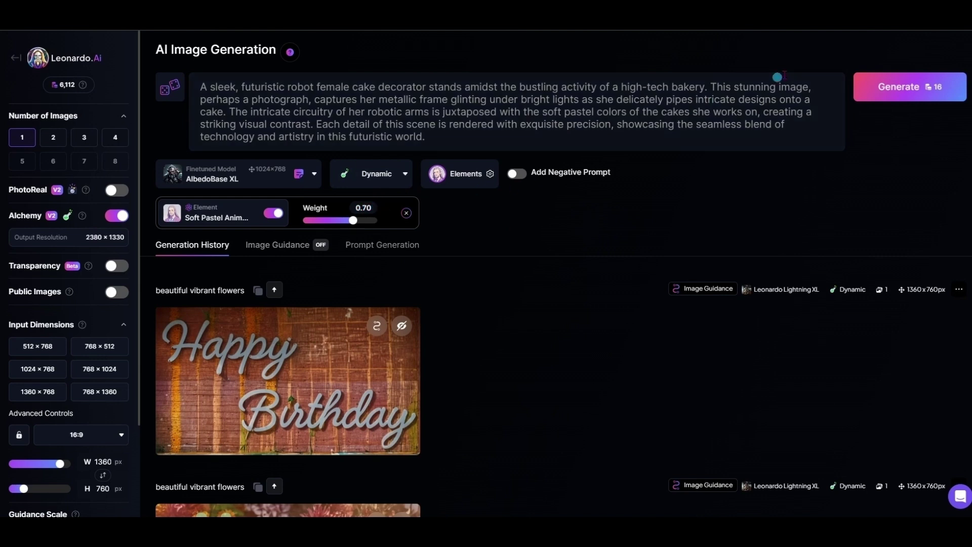
- Generate the robot cake decorator image with the Soft Pastel Anime element, close its enlarged view and remove that element
left_click(883, 93)
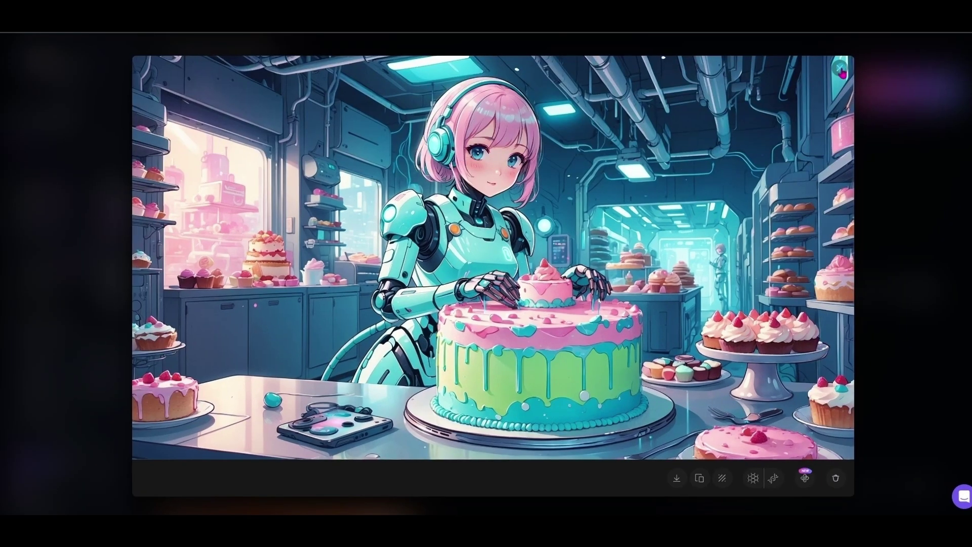
left_click(840, 69)
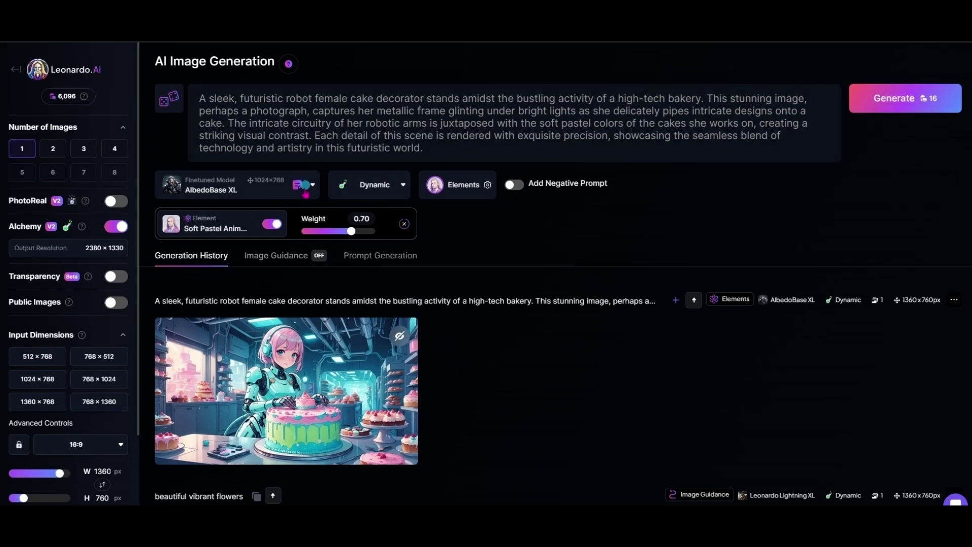
left_click(404, 223)
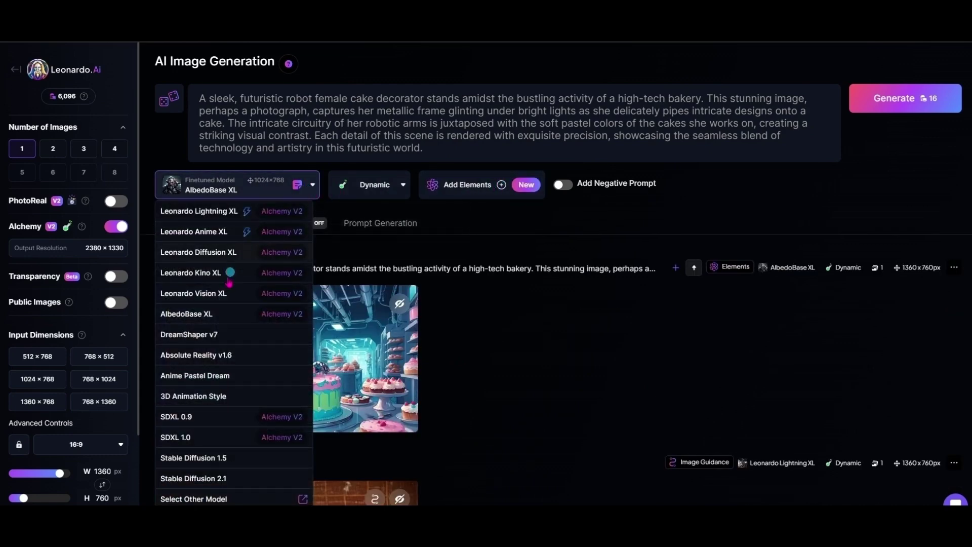
- Switch the finetuned model to Leonardo Vision XL and add the Modern Analog Photography element
left_click(221, 296)
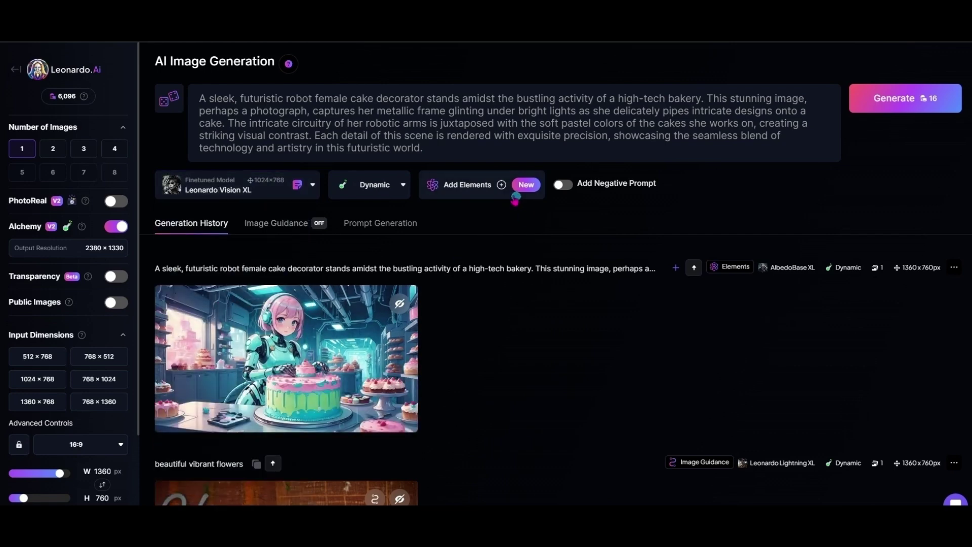
left_click(460, 189)
scroll(340, 411, "down", 2)
scroll(339, 411, "down", 10)
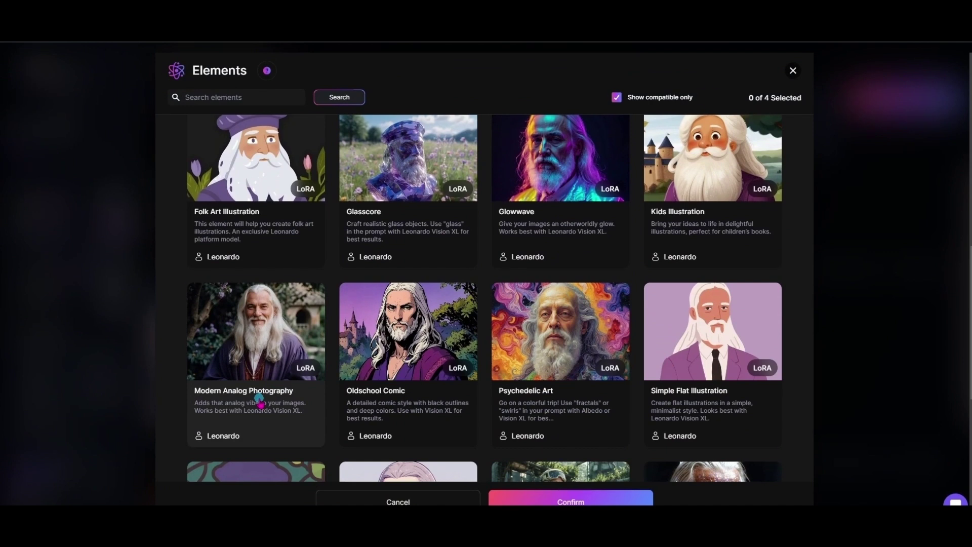
left_click(264, 395)
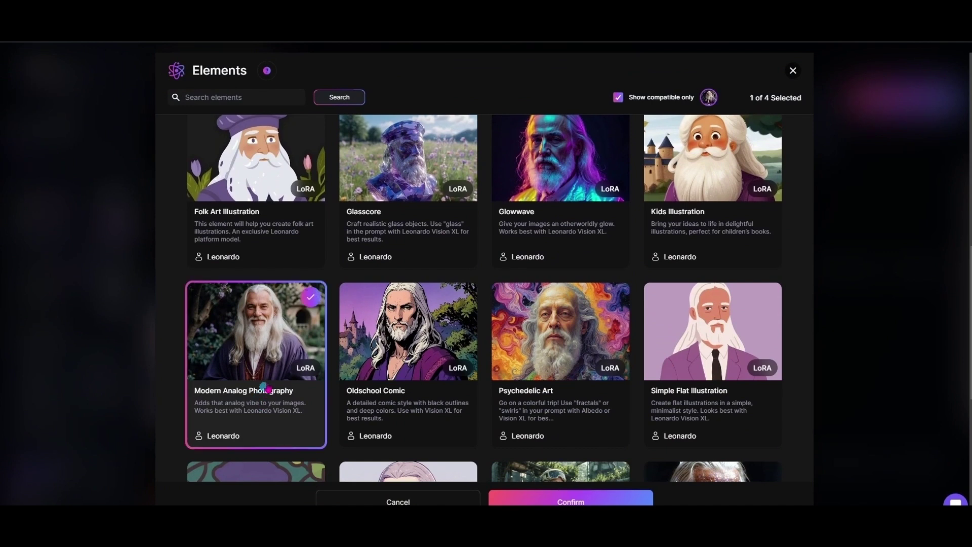
left_click(591, 501)
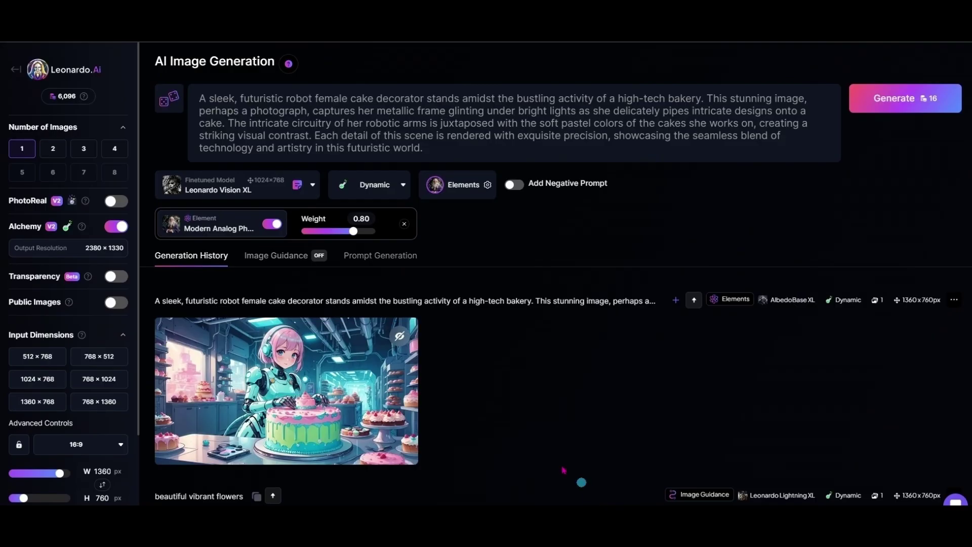
- Set the Modern Analog Photography element's weight to 0.70, then generate the image and close its enlarged view
left_click_drag(352, 237, 353, 240)
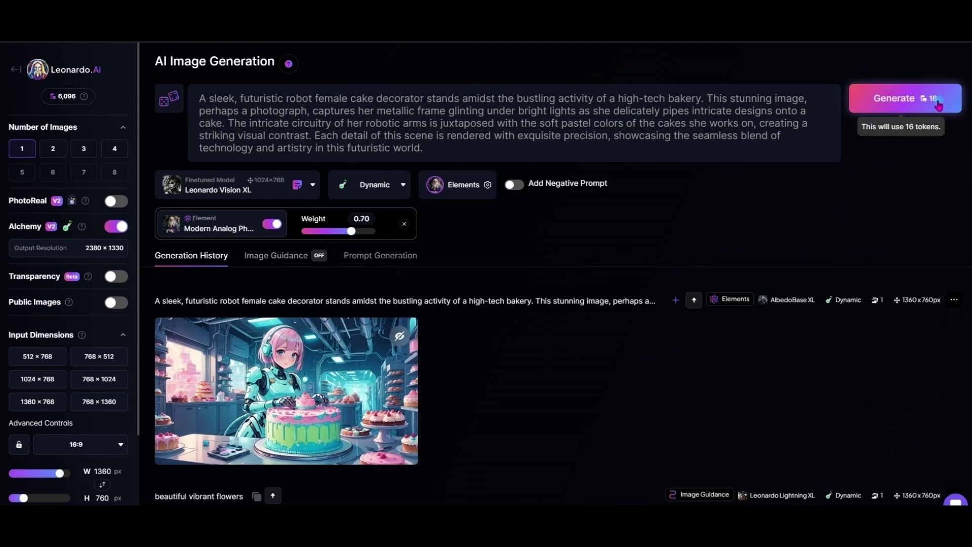
left_click(909, 99)
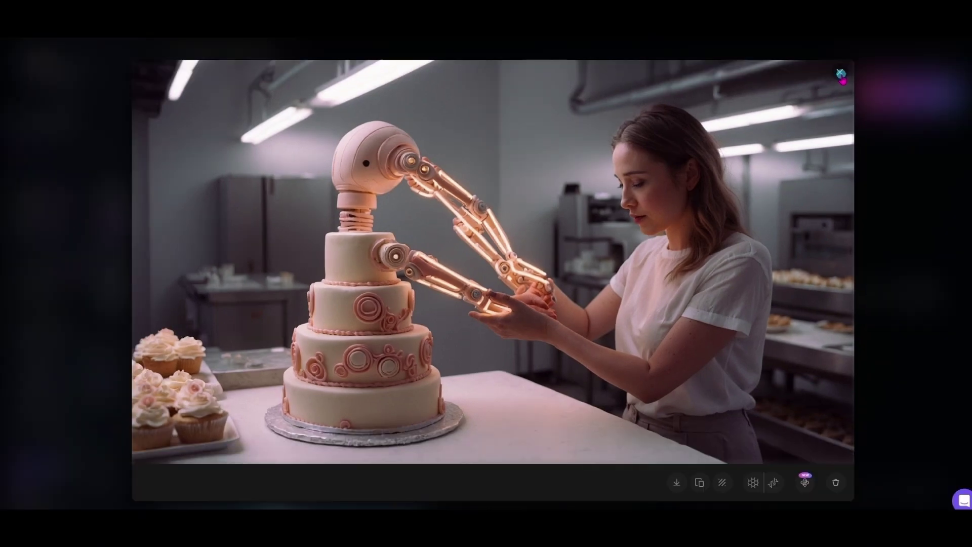
left_click(889, 42)
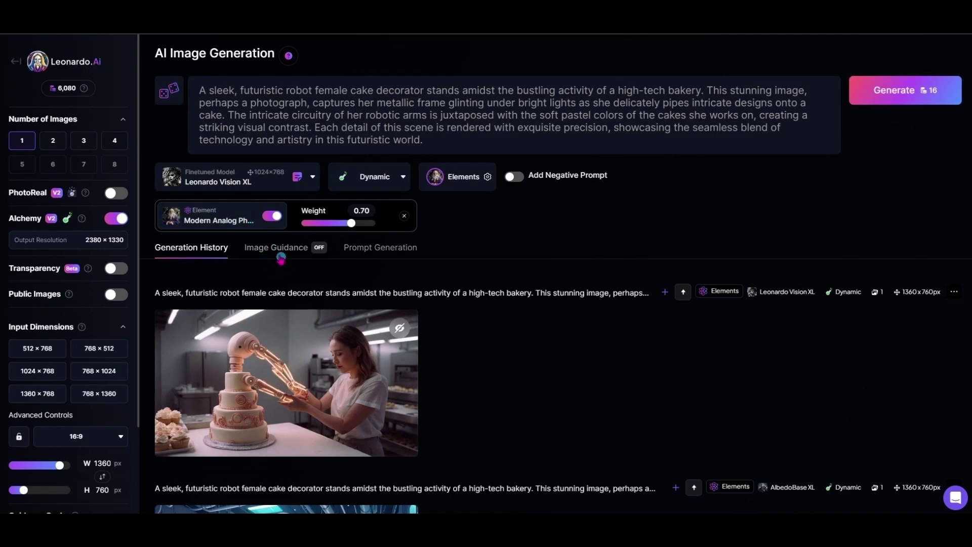
- Add the uploaded red-haired cake baker picture as the first image guidance, as a Content Reference at Mid strength
left_click(274, 249)
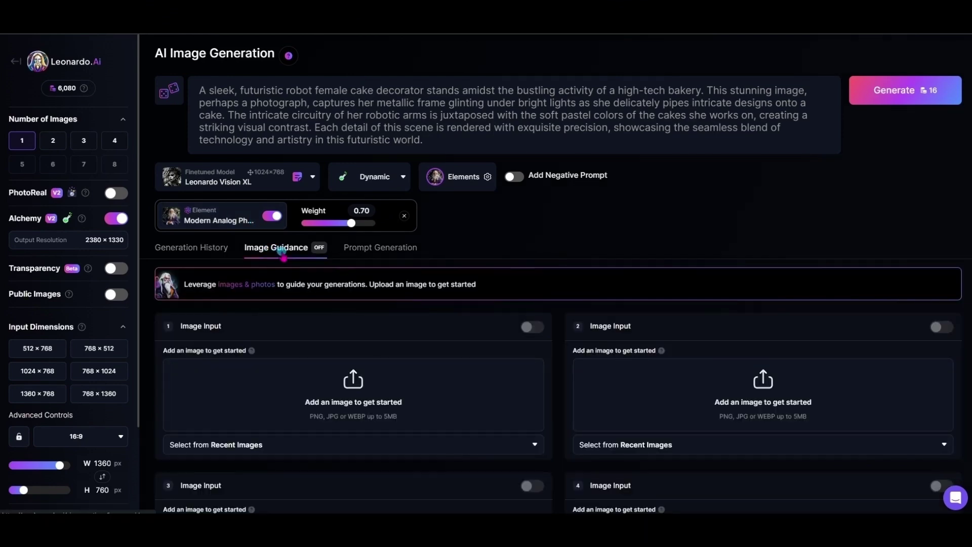
left_click(360, 402)
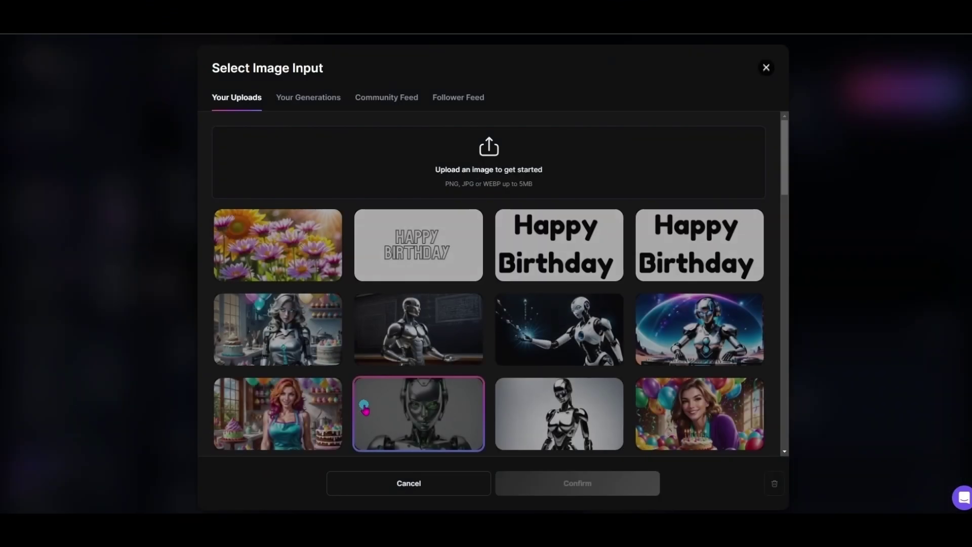
left_click(281, 435)
left_click(571, 483)
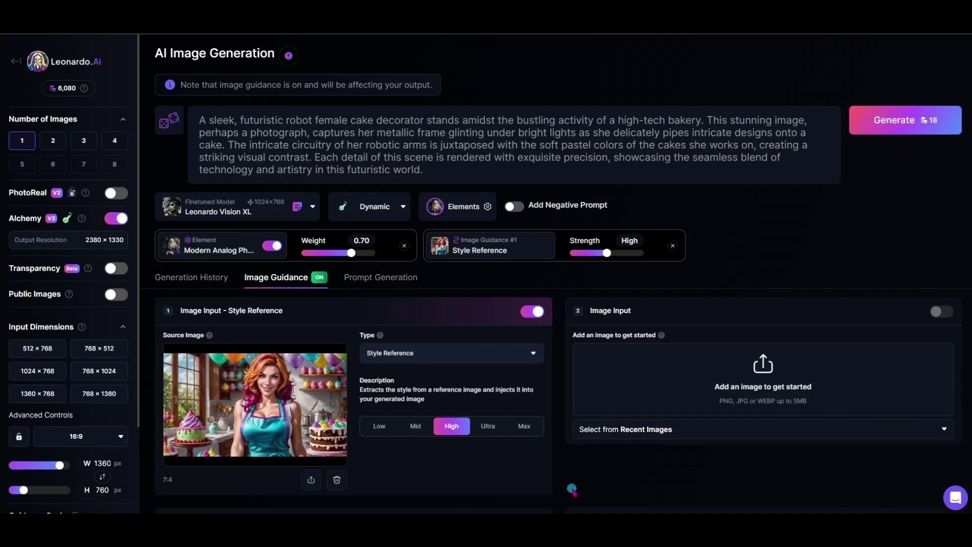
left_click(456, 356)
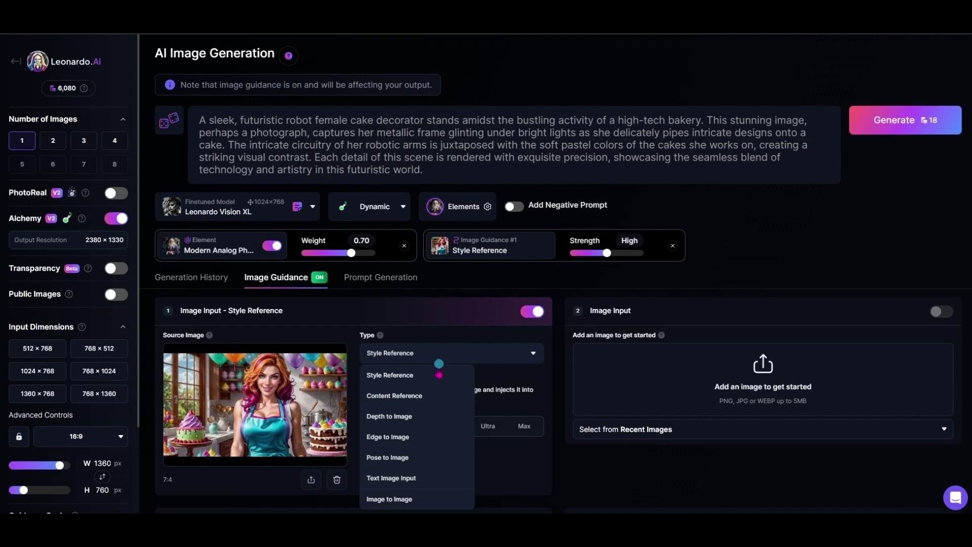
left_click(428, 399)
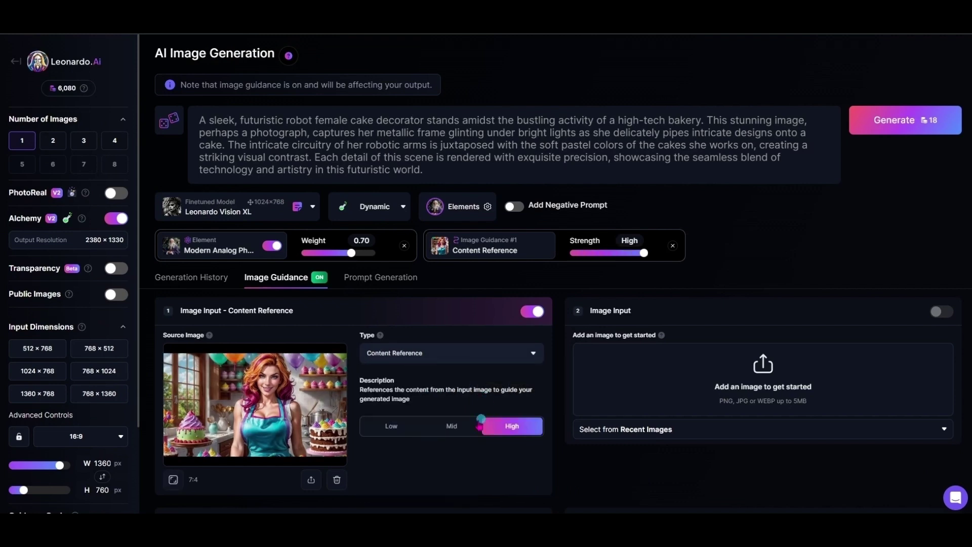
left_click(447, 431)
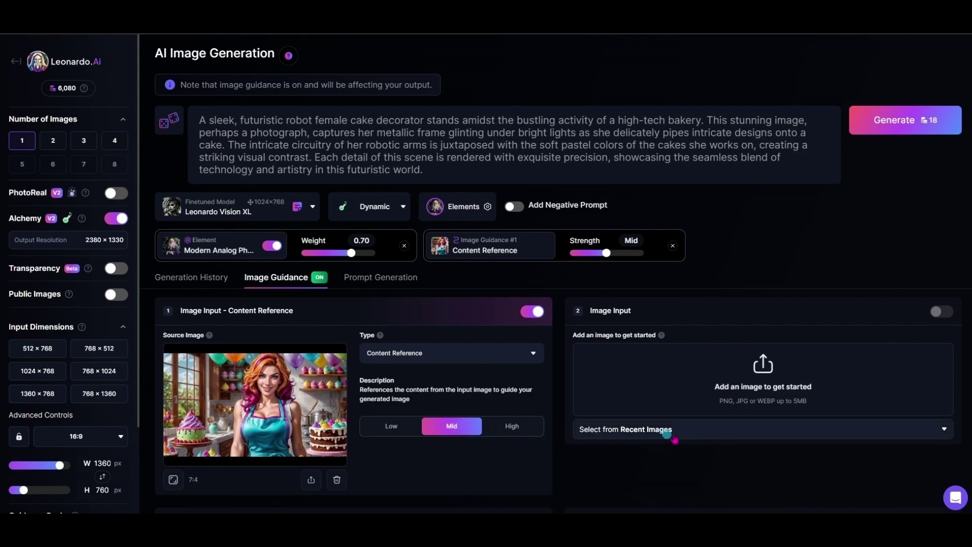
- Add the uploaded green-eyed chrome robot picture as the second image guidance, as a Style Reference at High strength
left_click(752, 387)
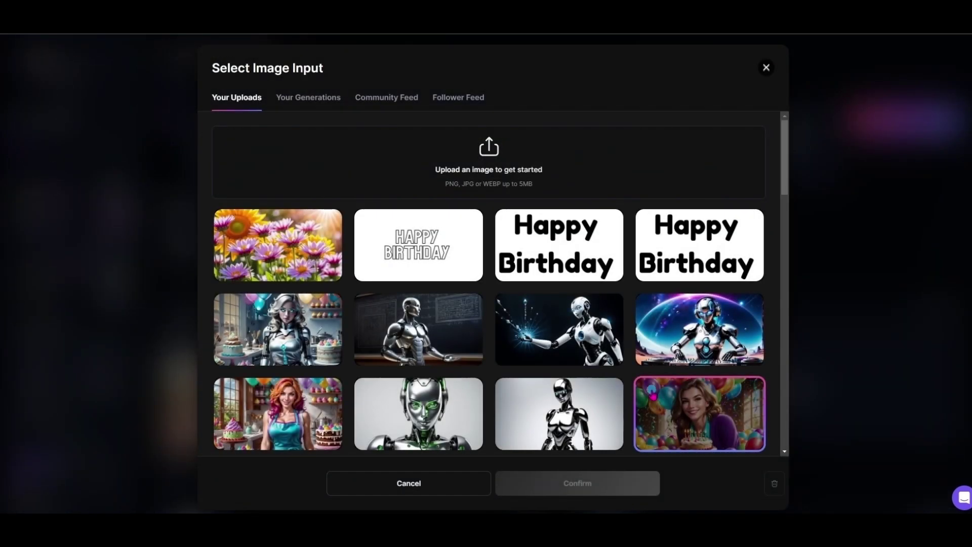
scroll(650, 395, "down", 2)
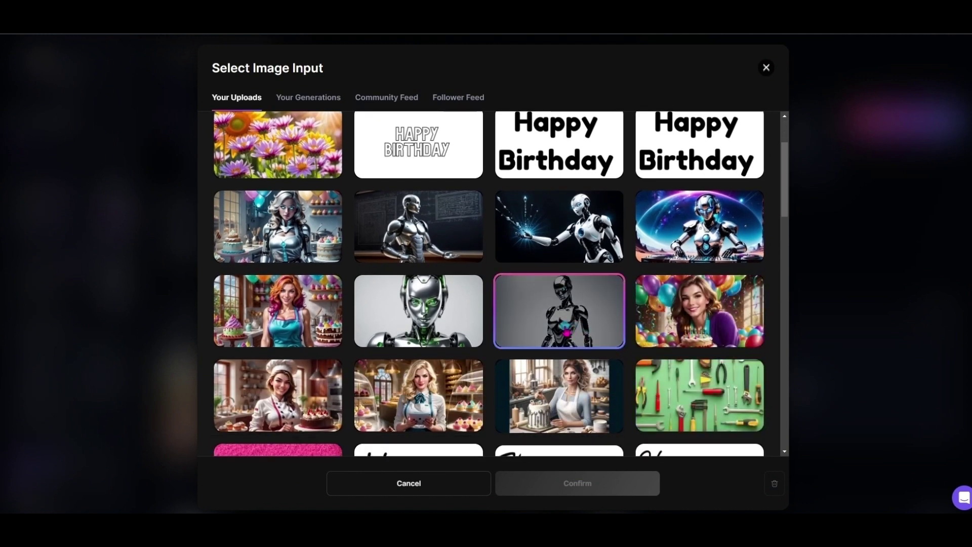
left_click(420, 331)
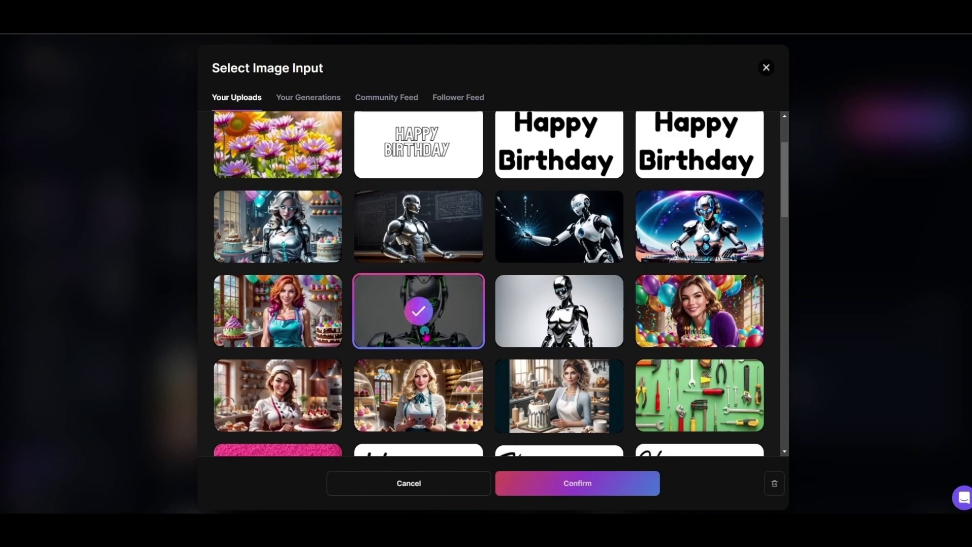
left_click(613, 485)
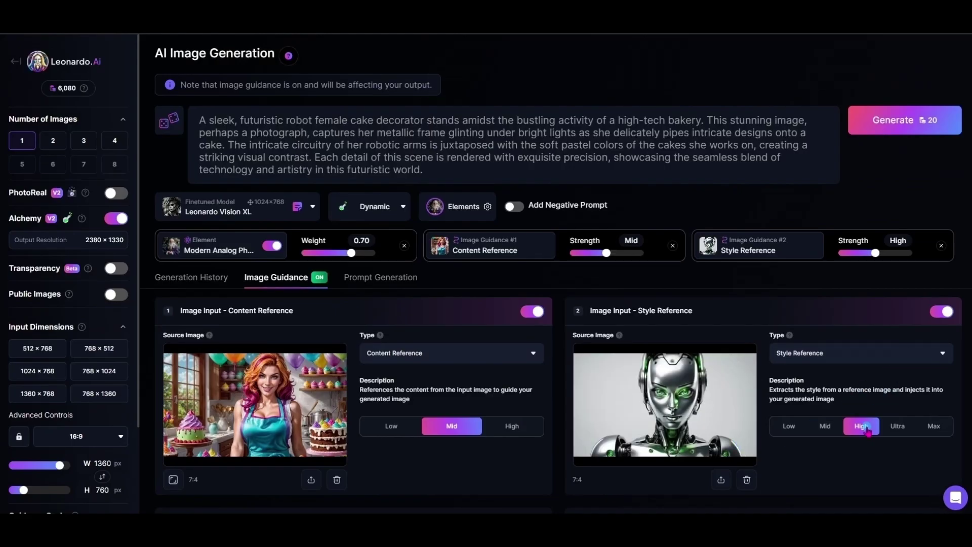
- Generate the image with the element and both image guidances, and inspect the result enlarged
left_click(927, 129)
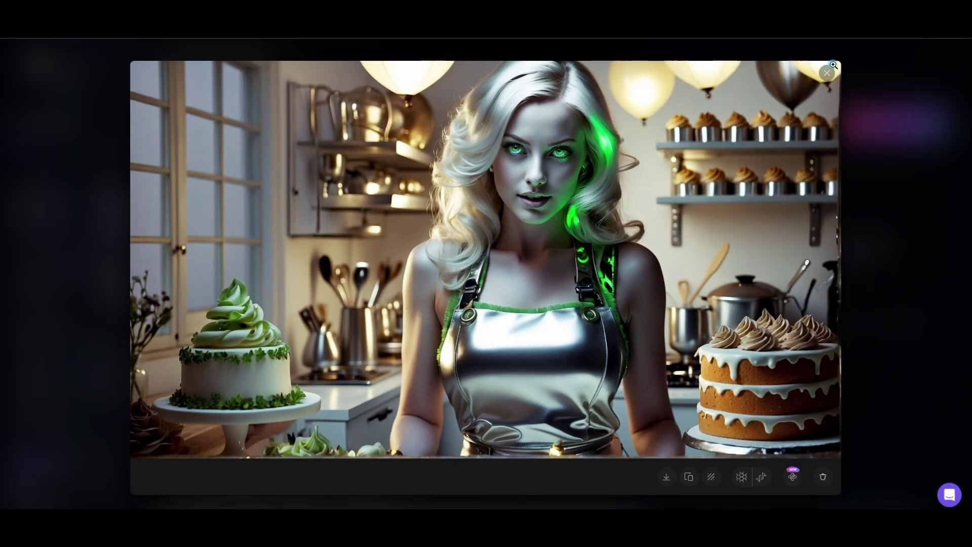
left_click(827, 74)
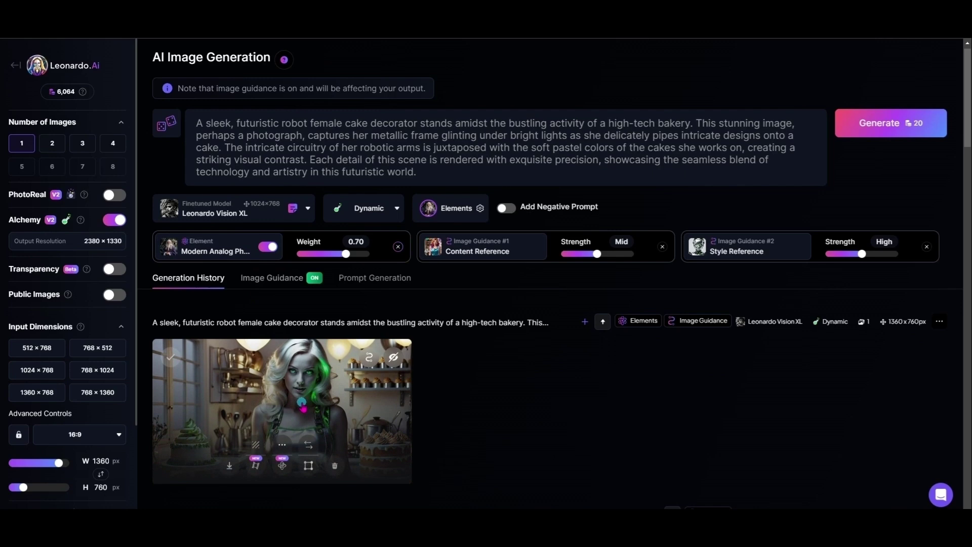
left_click(294, 411)
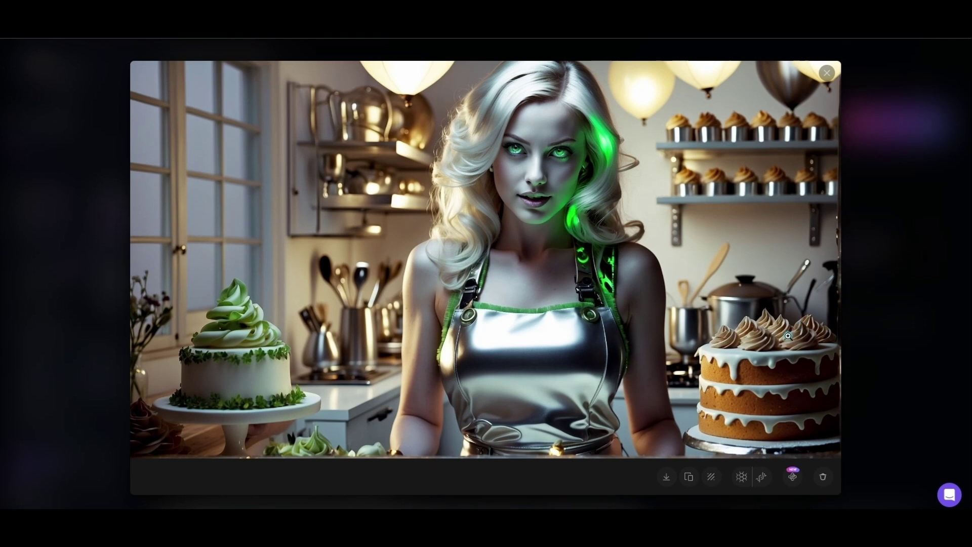
left_click(826, 73)
scroll(667, 442, "up", 1)
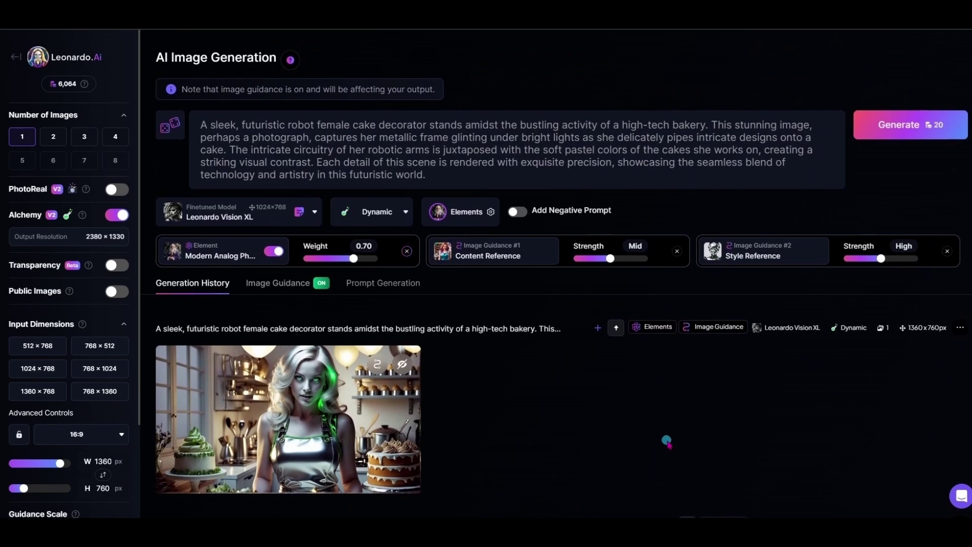
scroll(666, 442, "down", 3)
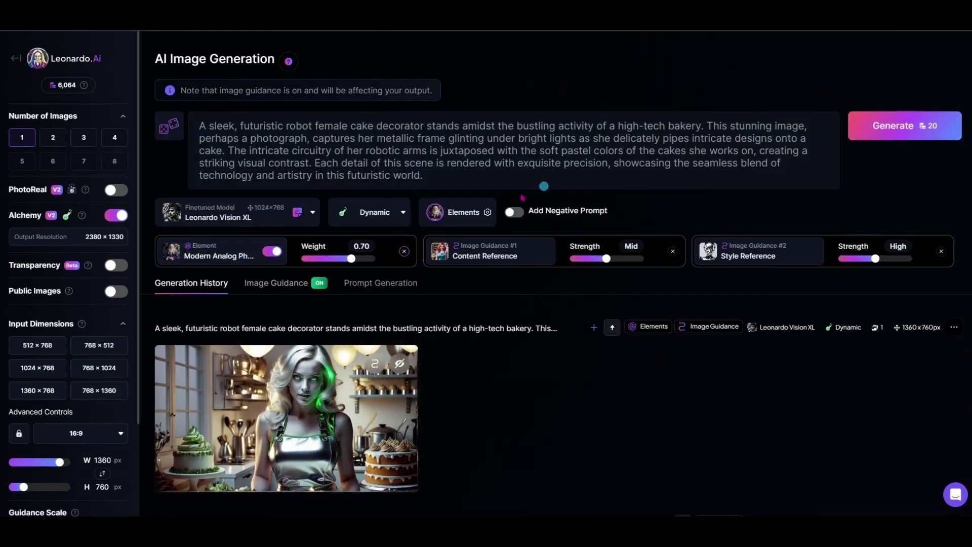
- Browse the Elements compatible with Leonardo Vision XL and close the list without changing the selection
left_click(460, 212)
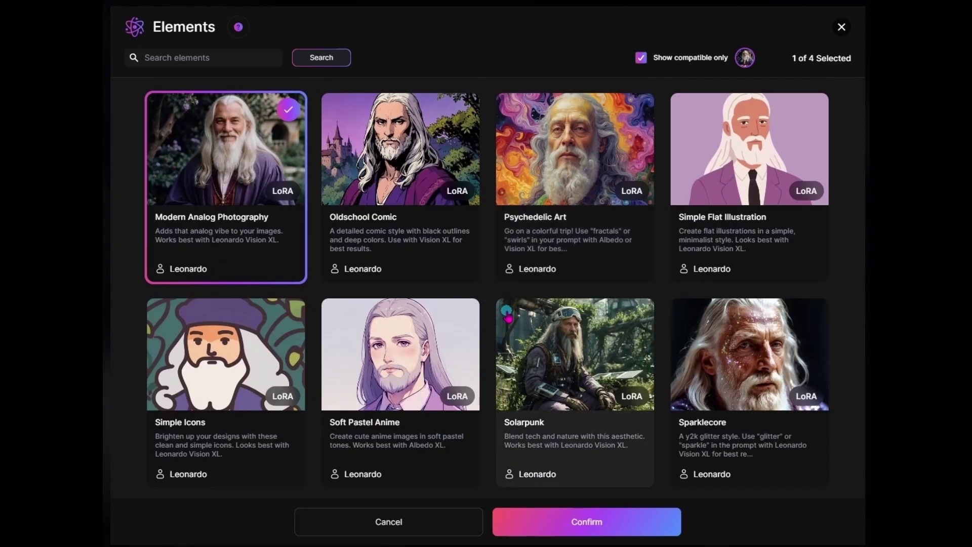
scroll(508, 316, "up", 10)
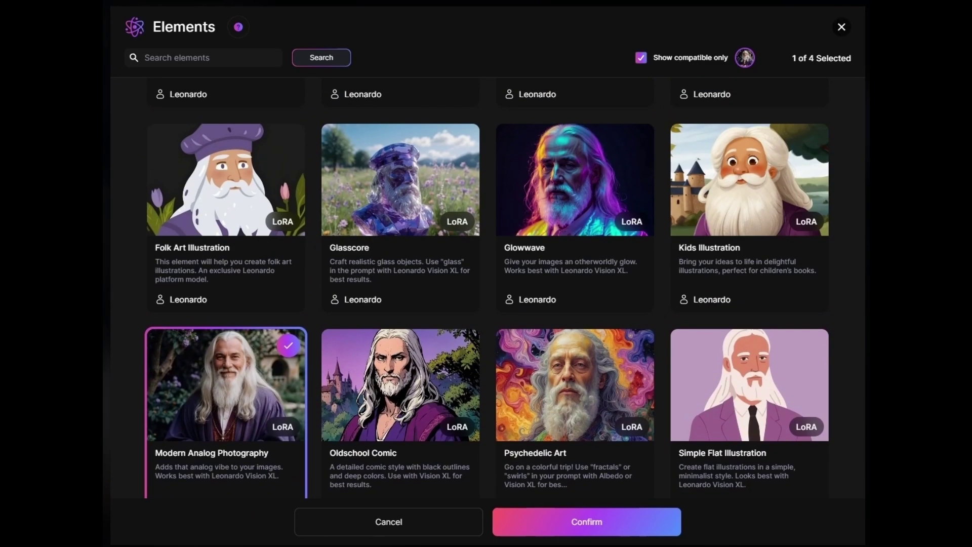
scroll(487, 288, "up", 3)
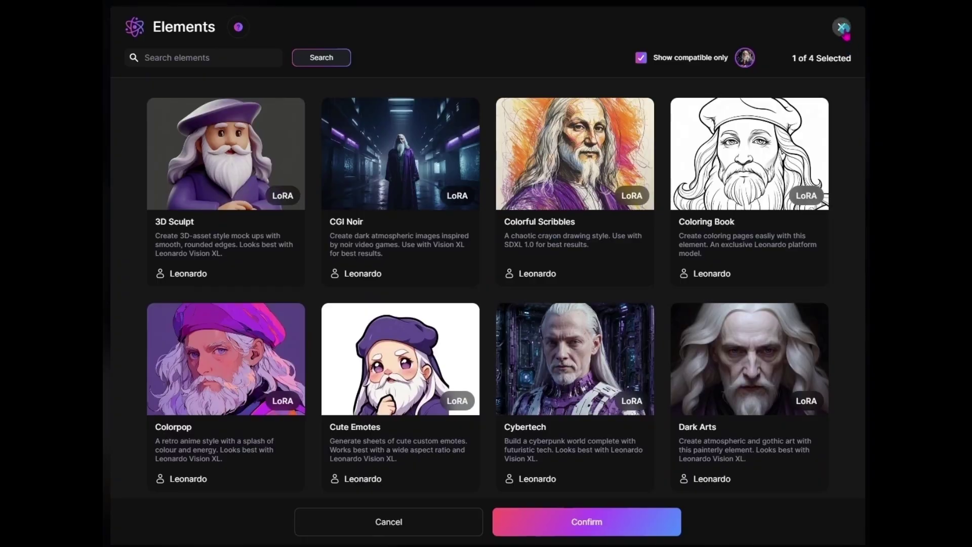
left_click(841, 27)
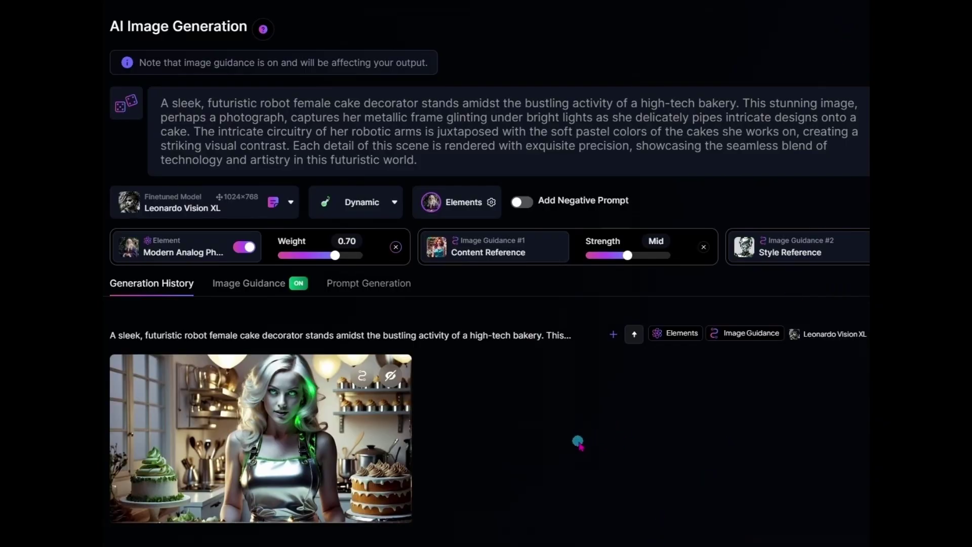